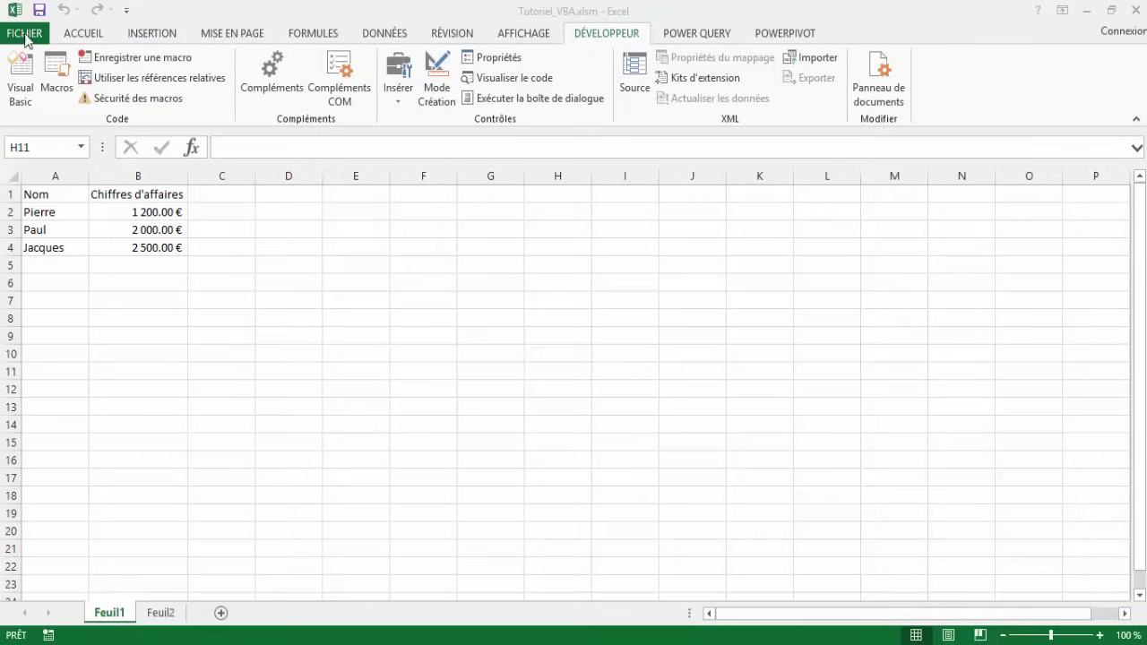
Step: Verify in Save As that Tutoriel_VBA keeps the macro-enabled .xlsm type, cancel, and return to Feuil1
left_click(26, 36)
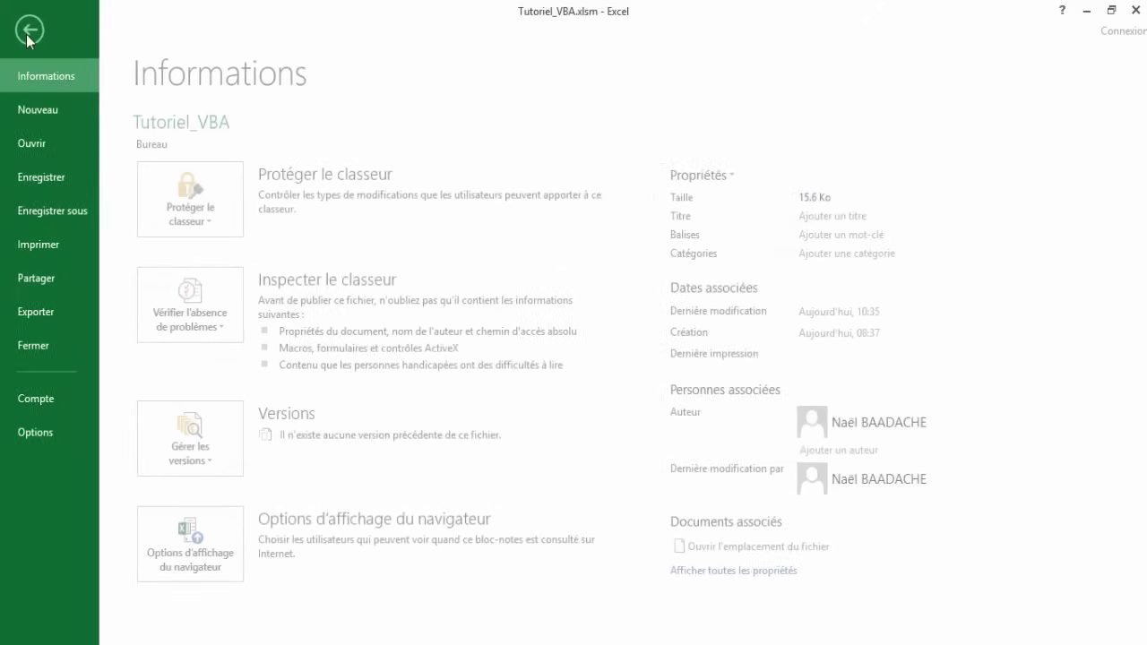
left_click(80, 212)
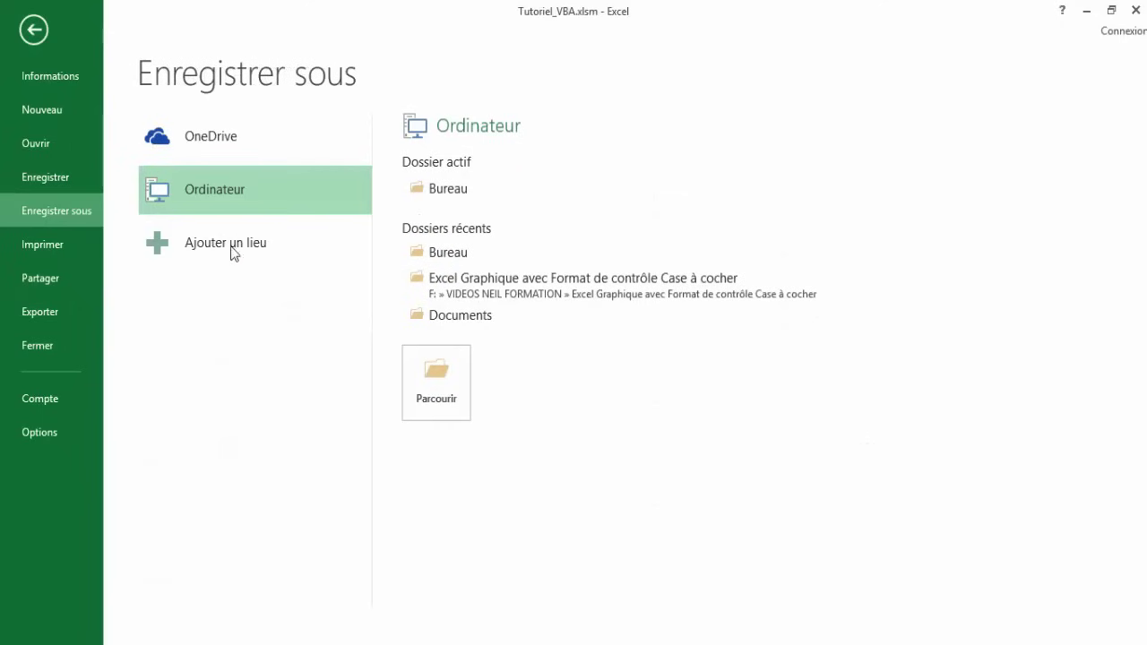
left_click(228, 192)
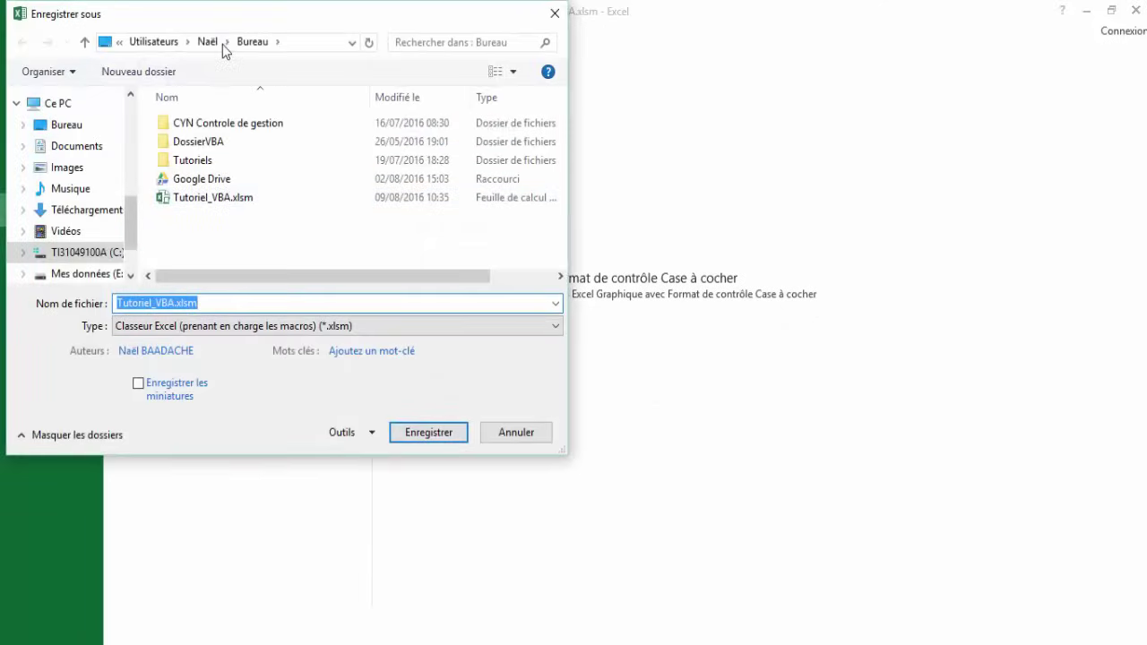
left_click(183, 330)
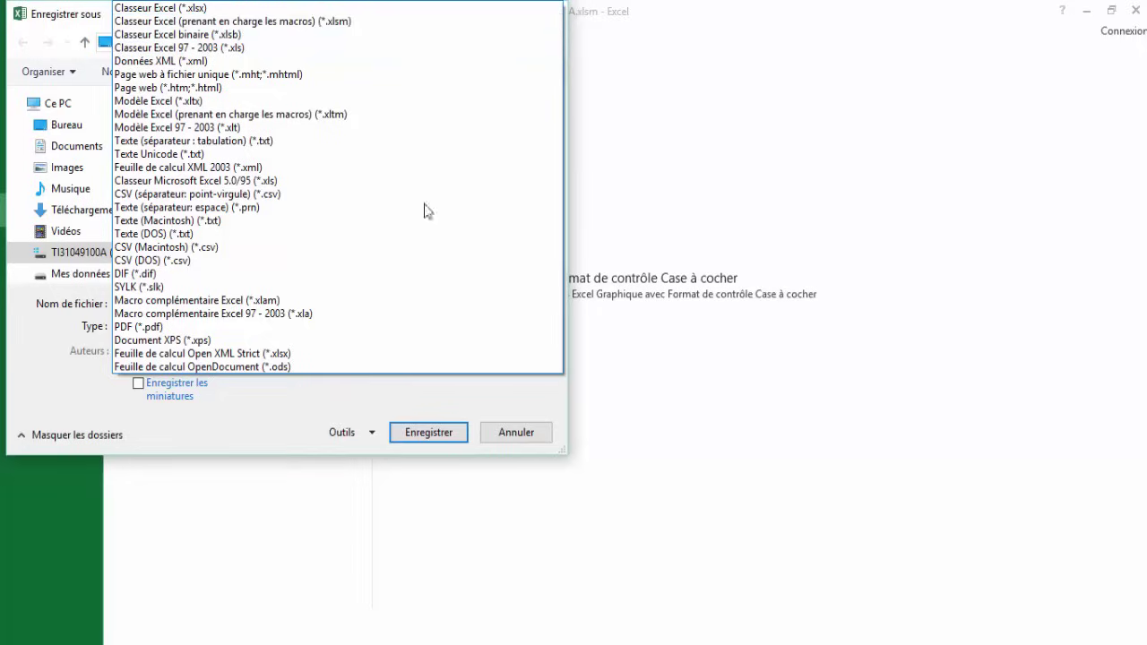
left_click(530, 439)
left_click(530, 439)
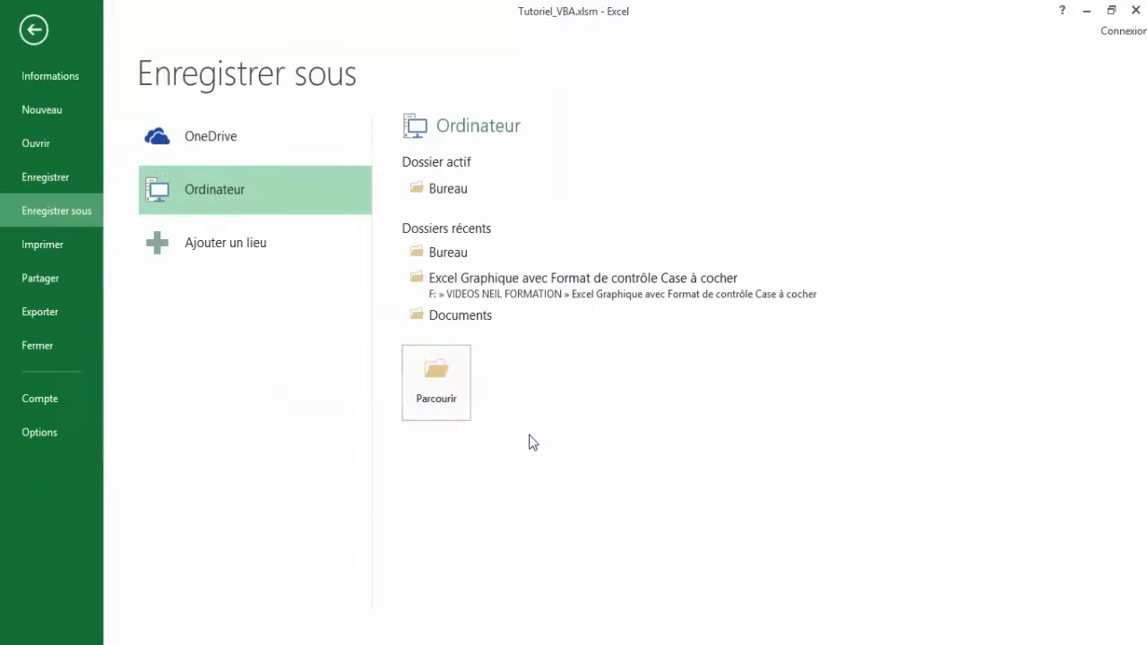
left_click(34, 30)
left_click(215, 264)
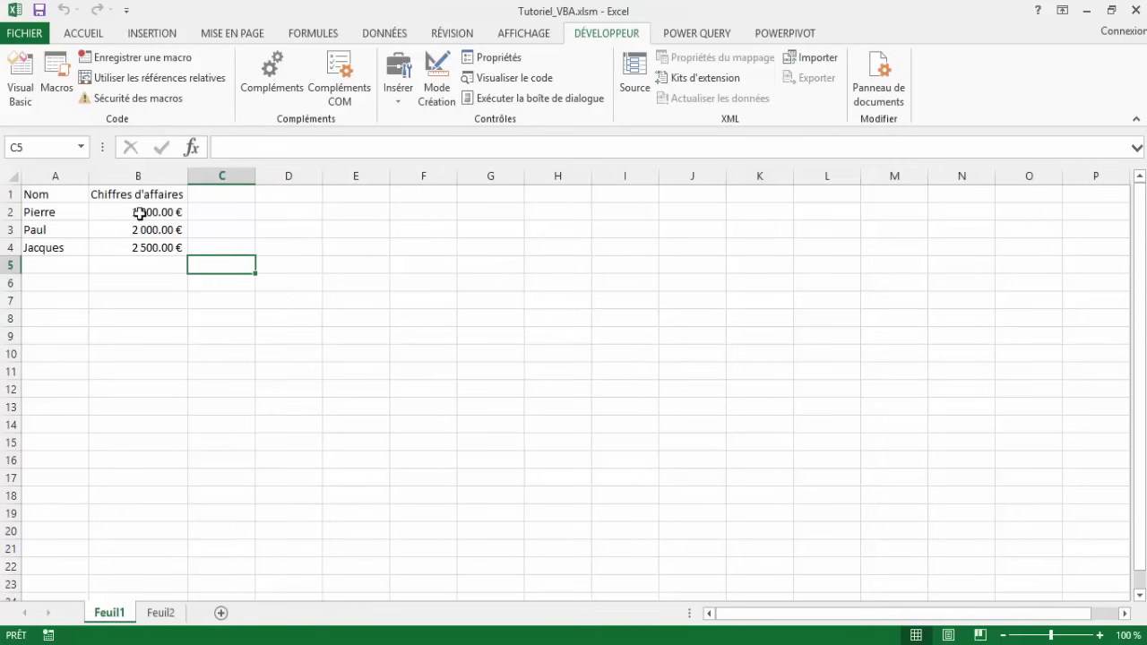
left_click(19, 76)
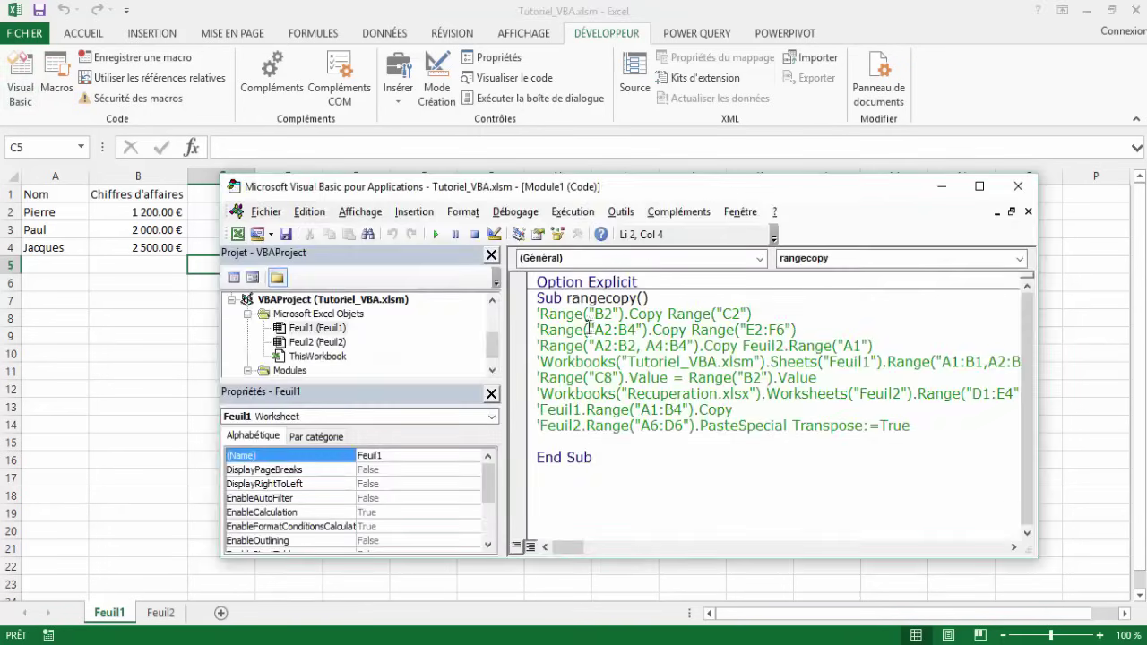
left_click(556, 315)
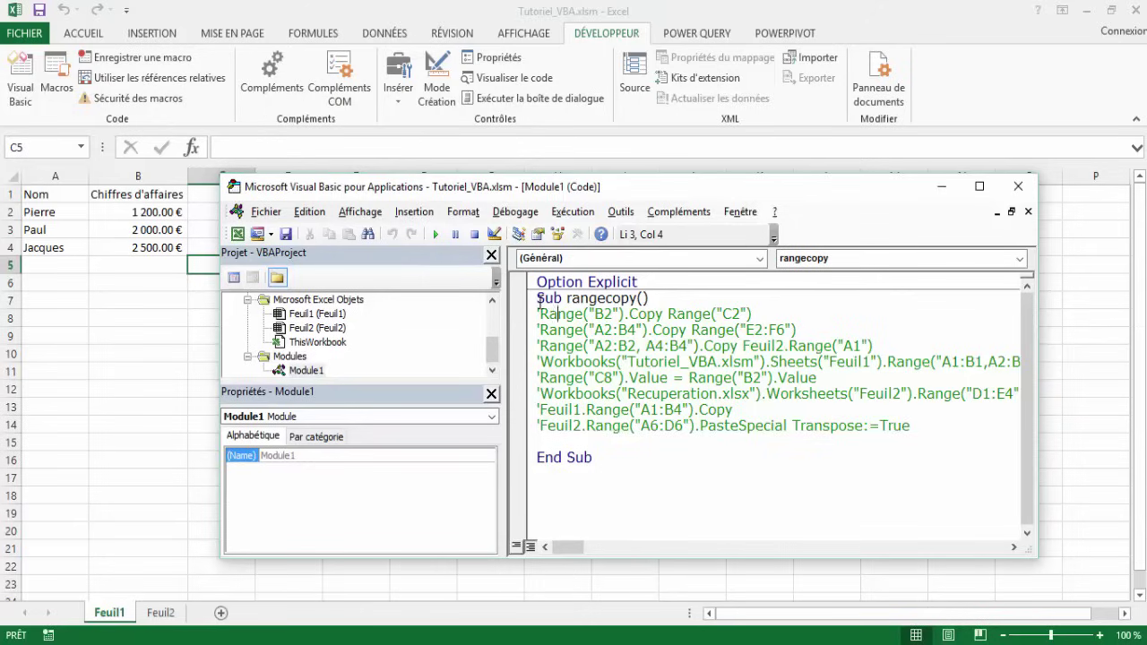
left_click(538, 298)
left_click_drag(566, 297, 633, 300)
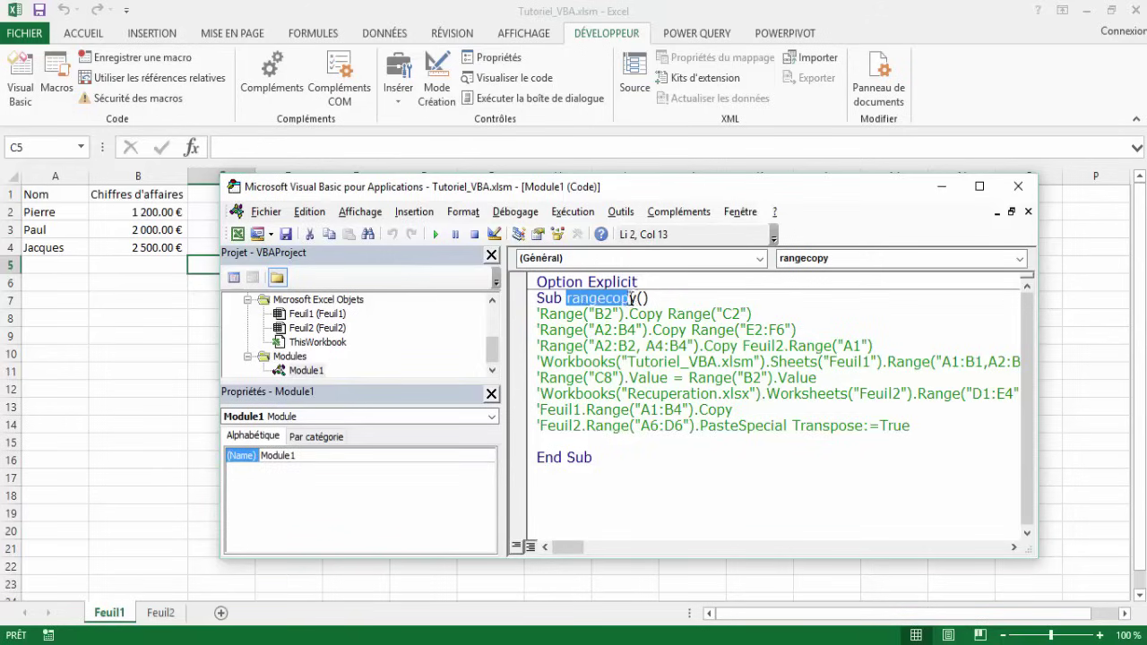
left_click(544, 441)
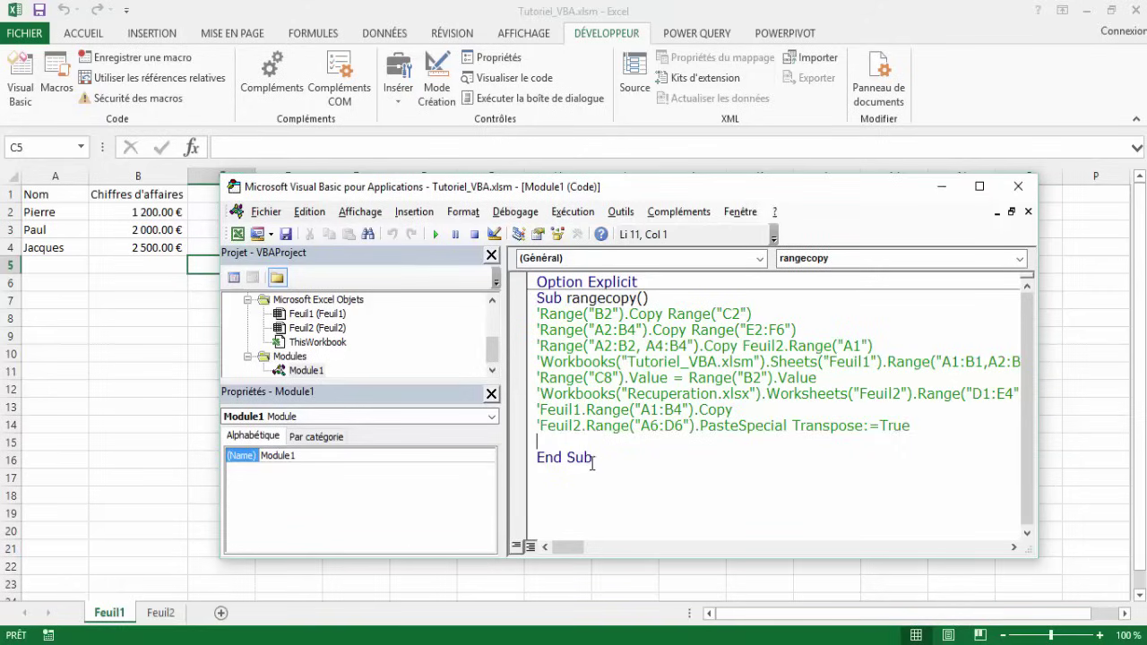
Step: Close the code editor, switch to recuperation.xlsx, and briefly open and close its VBA editor
left_click(1018, 187)
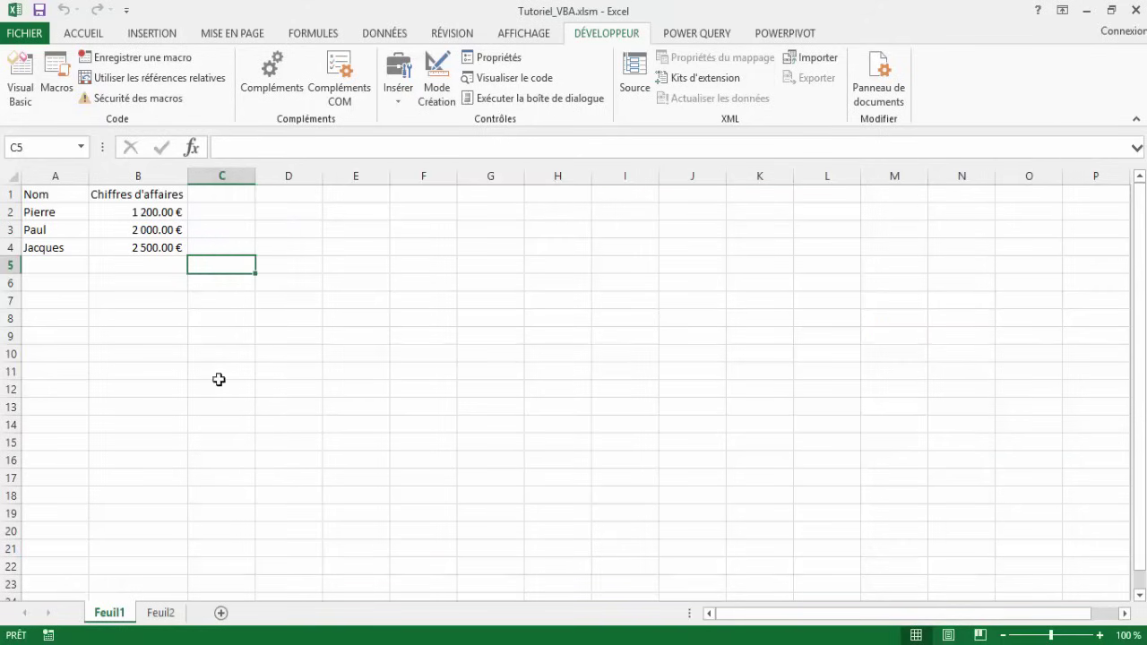
left_click(184, 372)
left_click(146, 286)
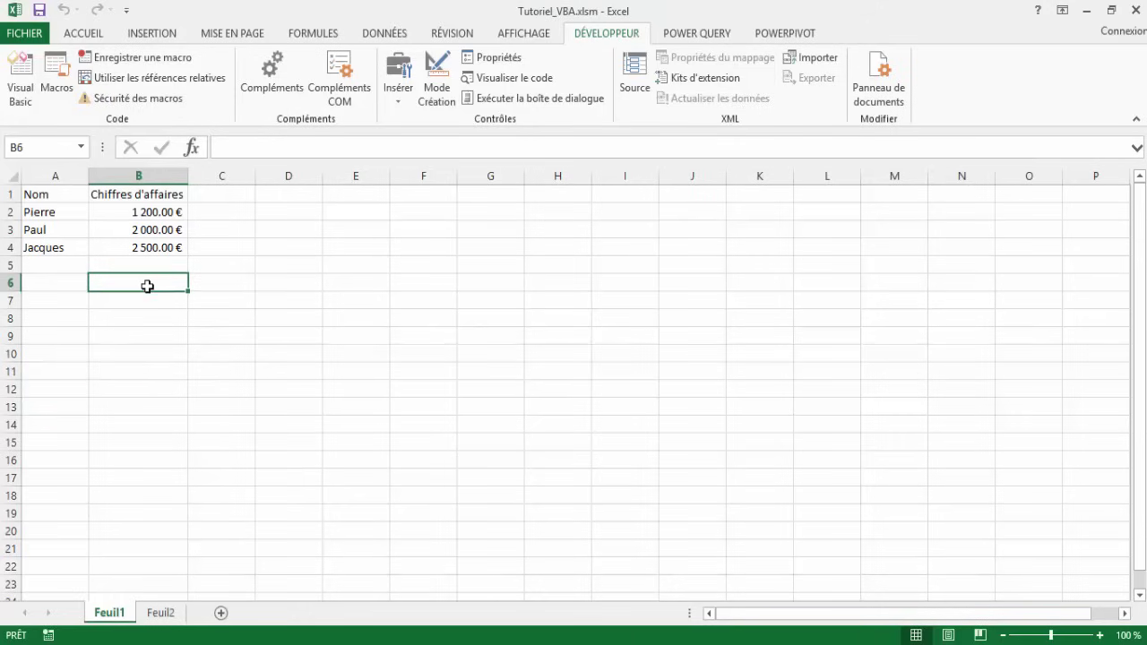
left_click(521, 36)
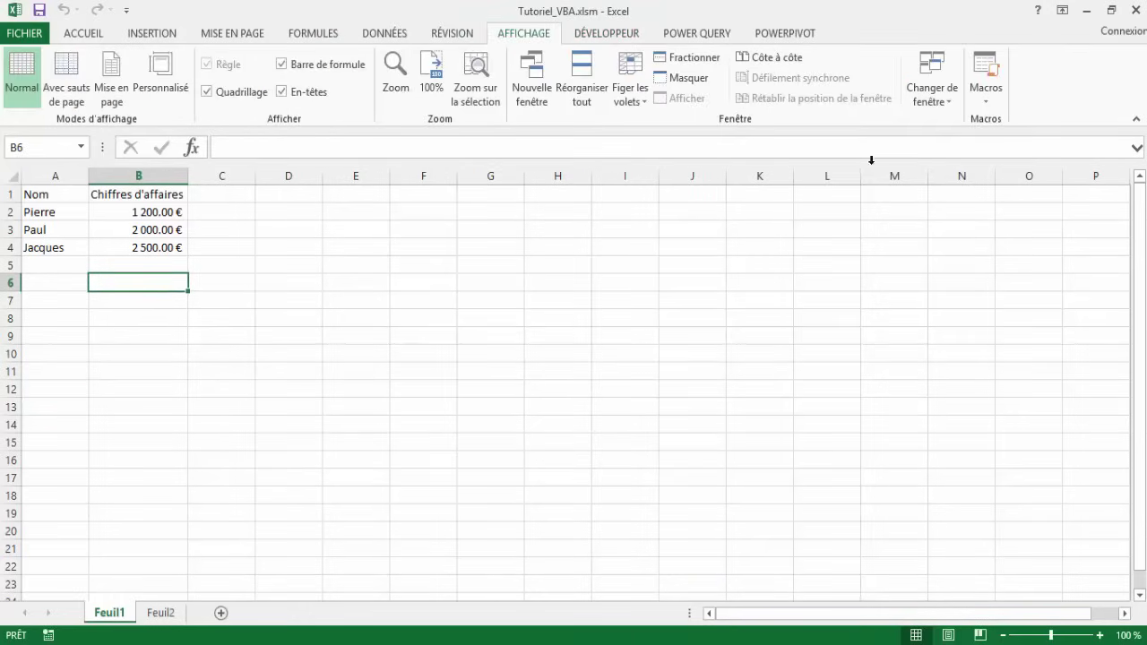
left_click(945, 104)
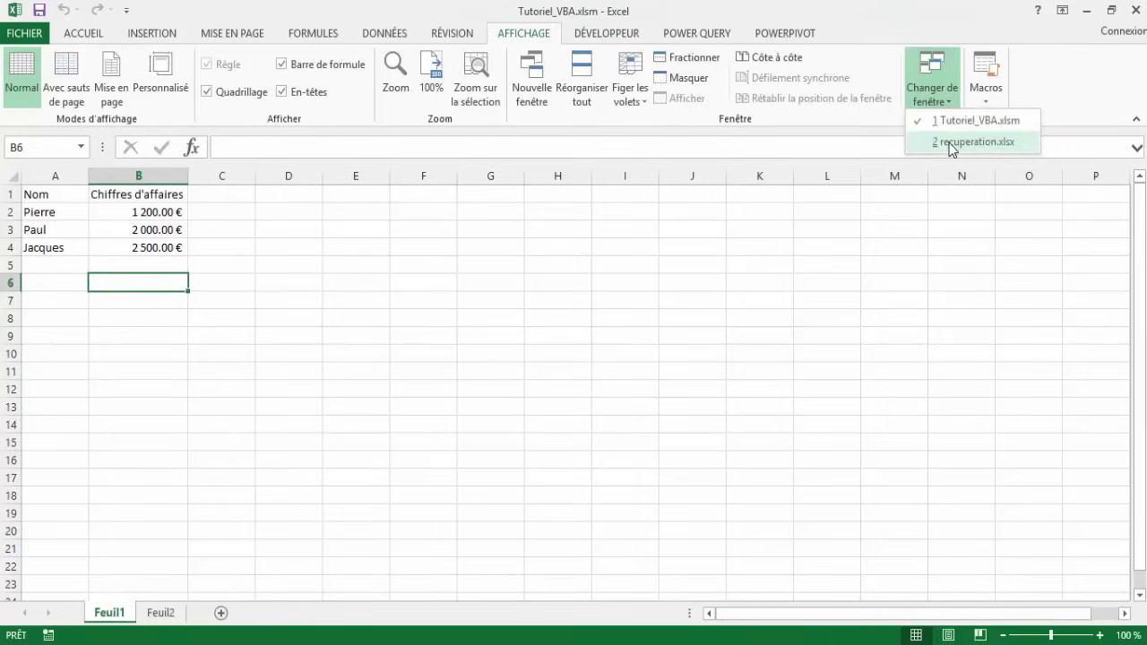
left_click(948, 142)
left_click(227, 262)
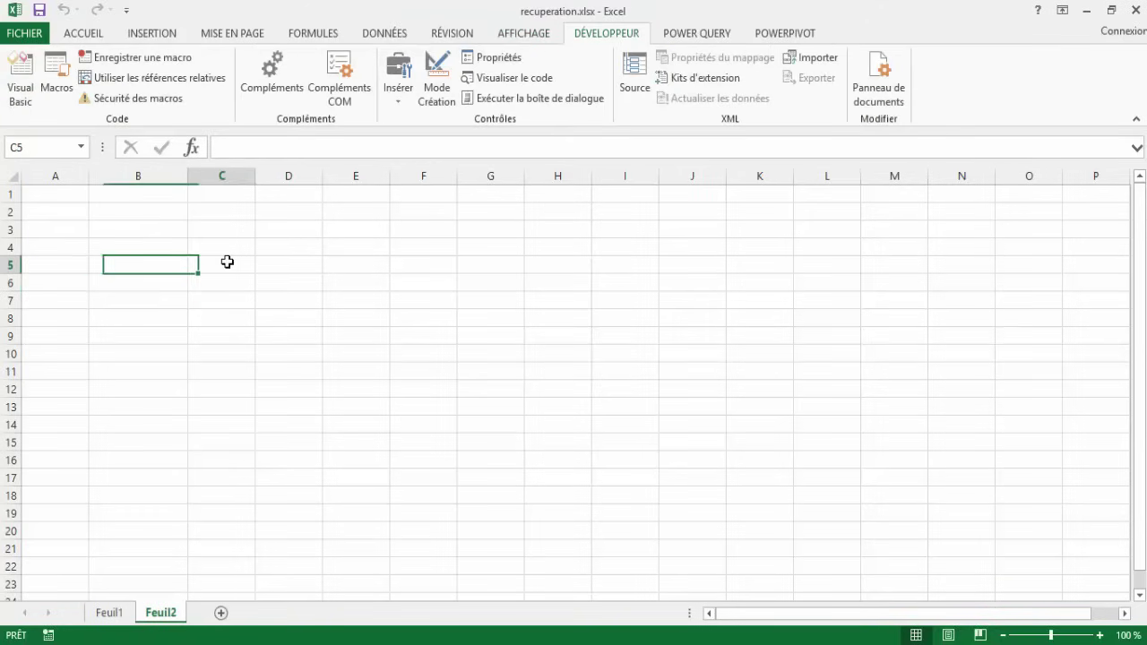
left_click(18, 72)
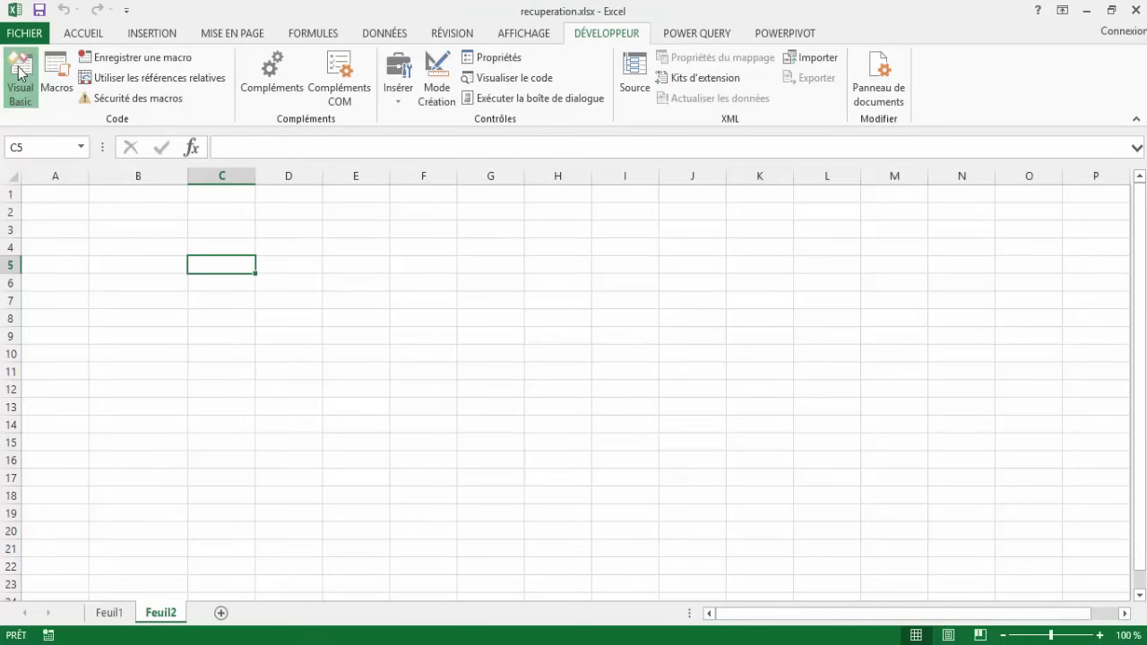
left_click(1024, 187)
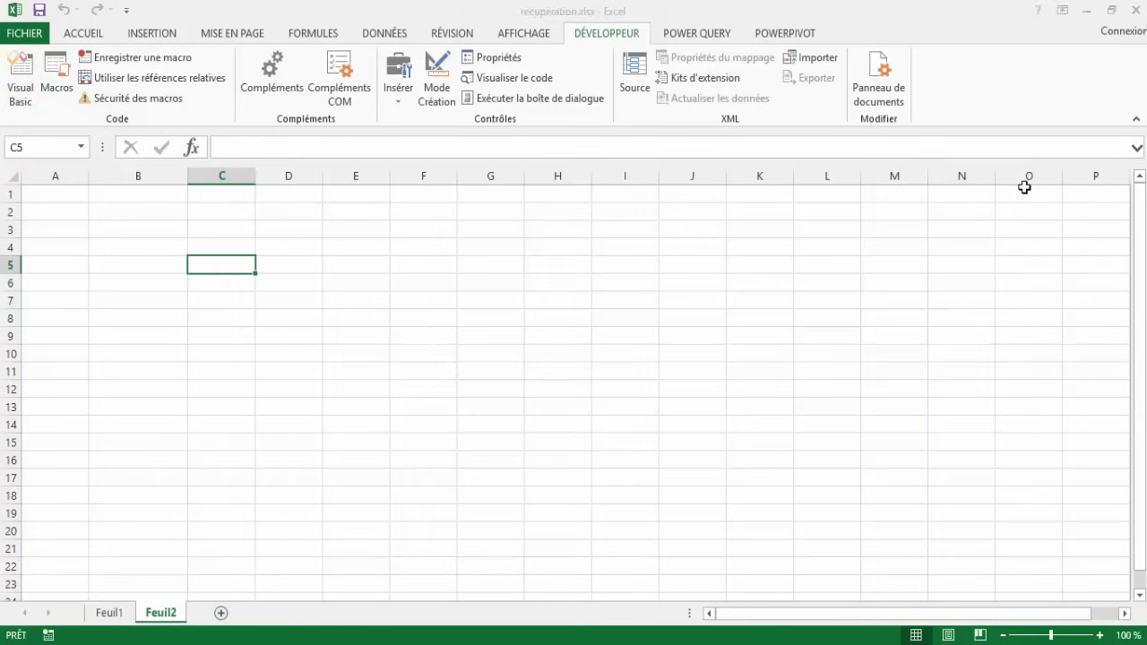
left_click(295, 350)
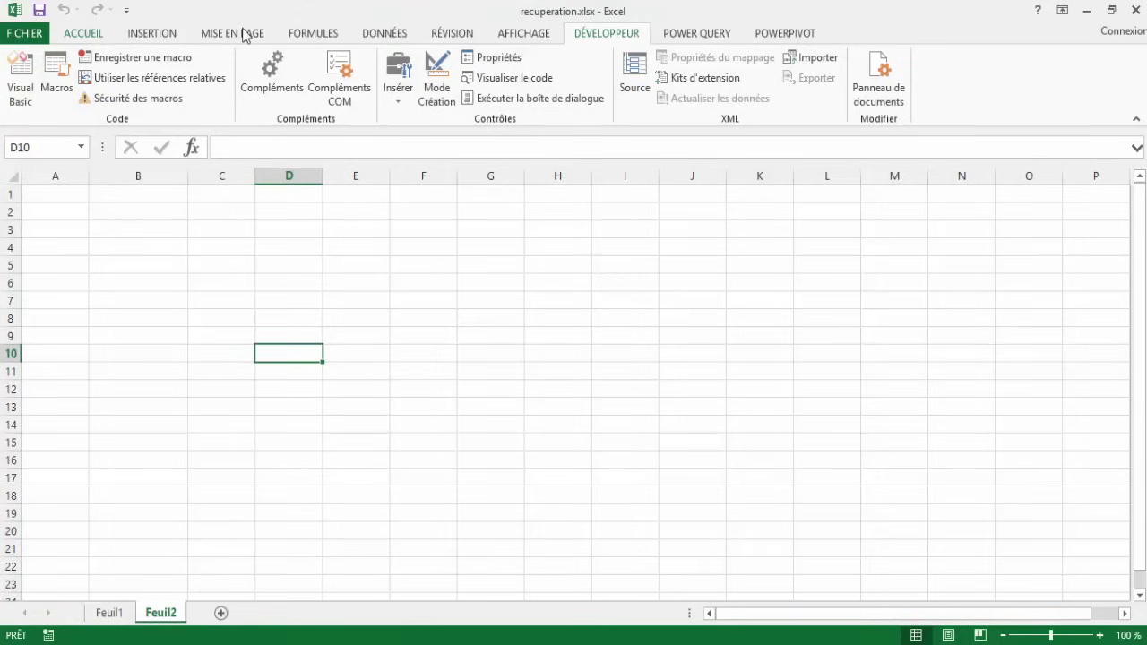
Step: Switch back to Tutoriel_VBA.xlsm and close it, leaving only recuperation.xlsx open
left_click(522, 33)
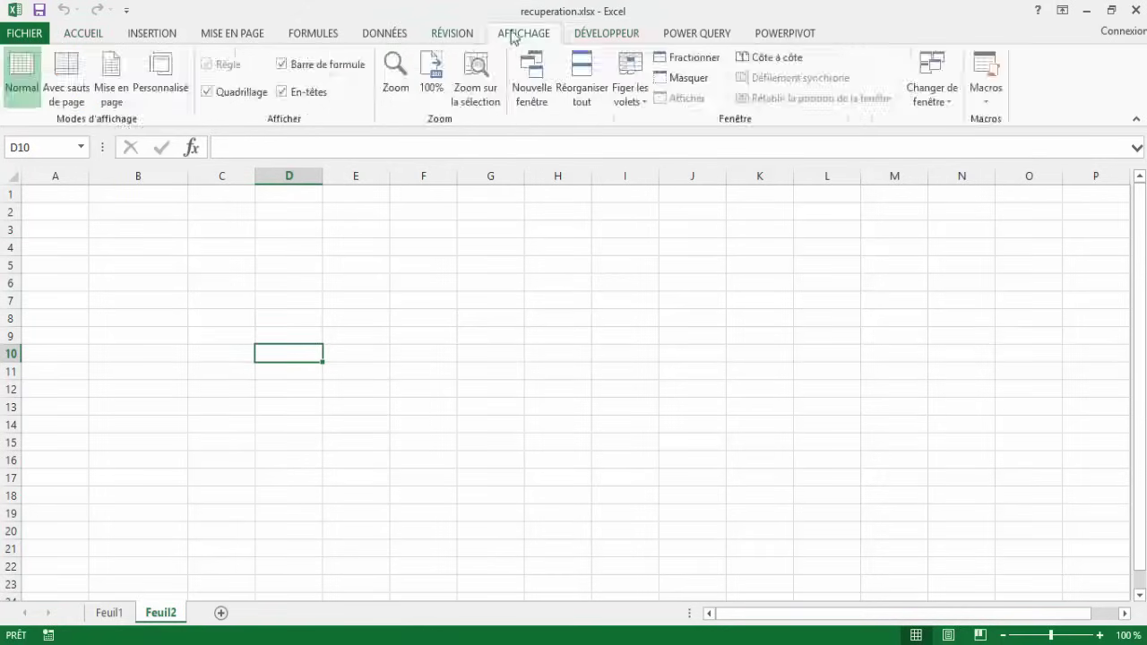
left_click(941, 103)
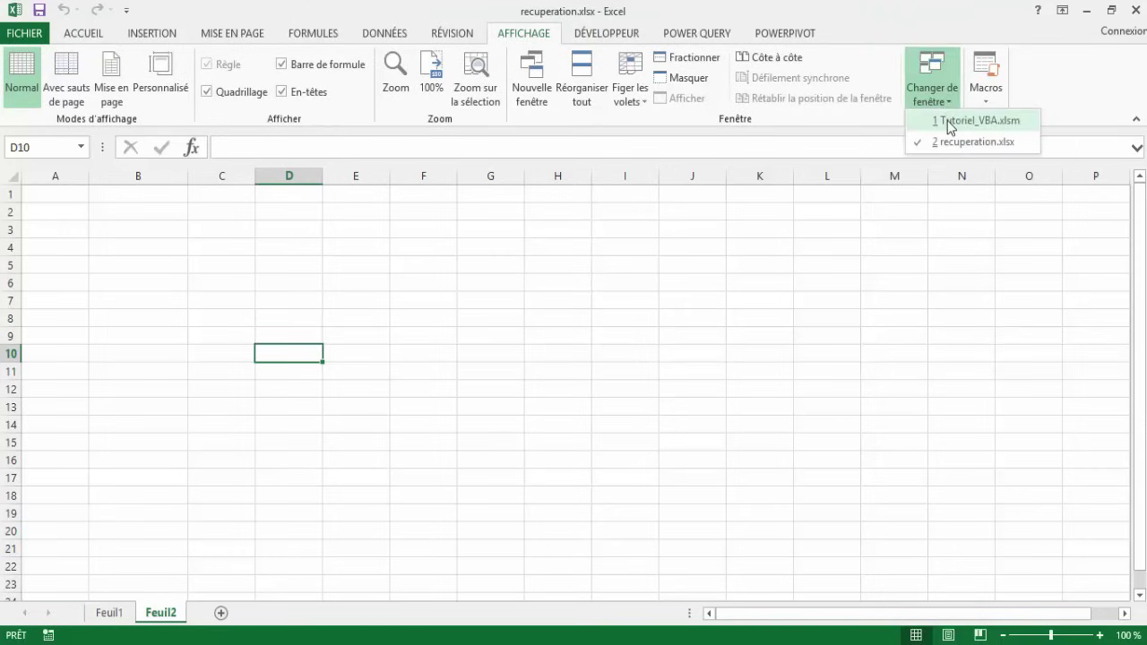
left_click(947, 120)
left_click(577, 227)
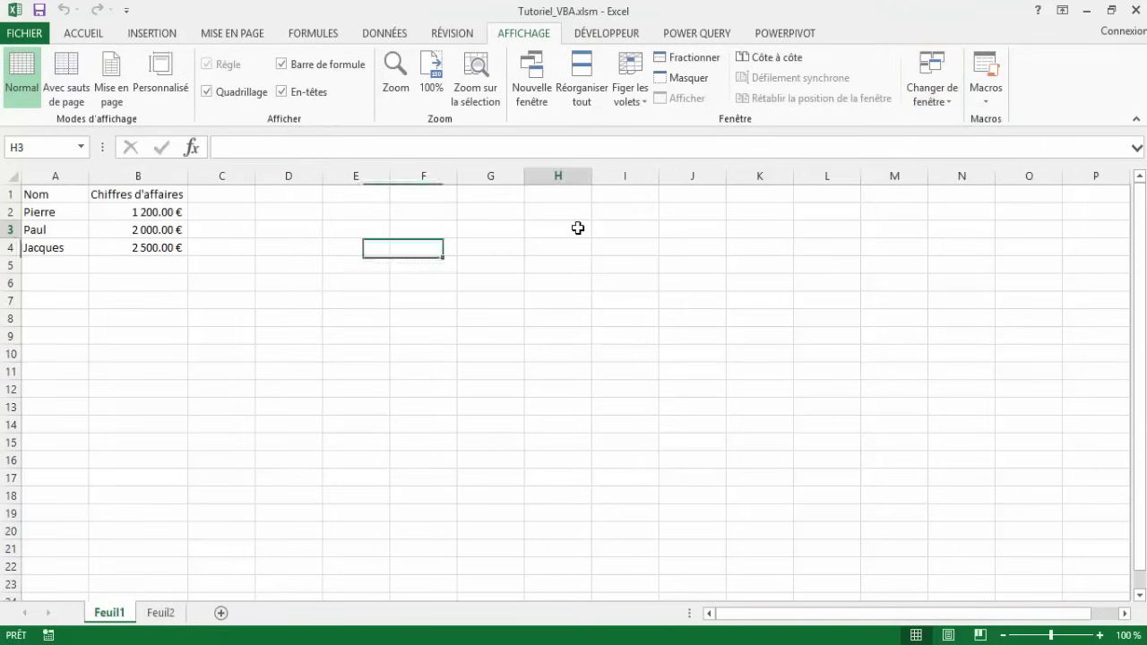
left_click(1136, 11)
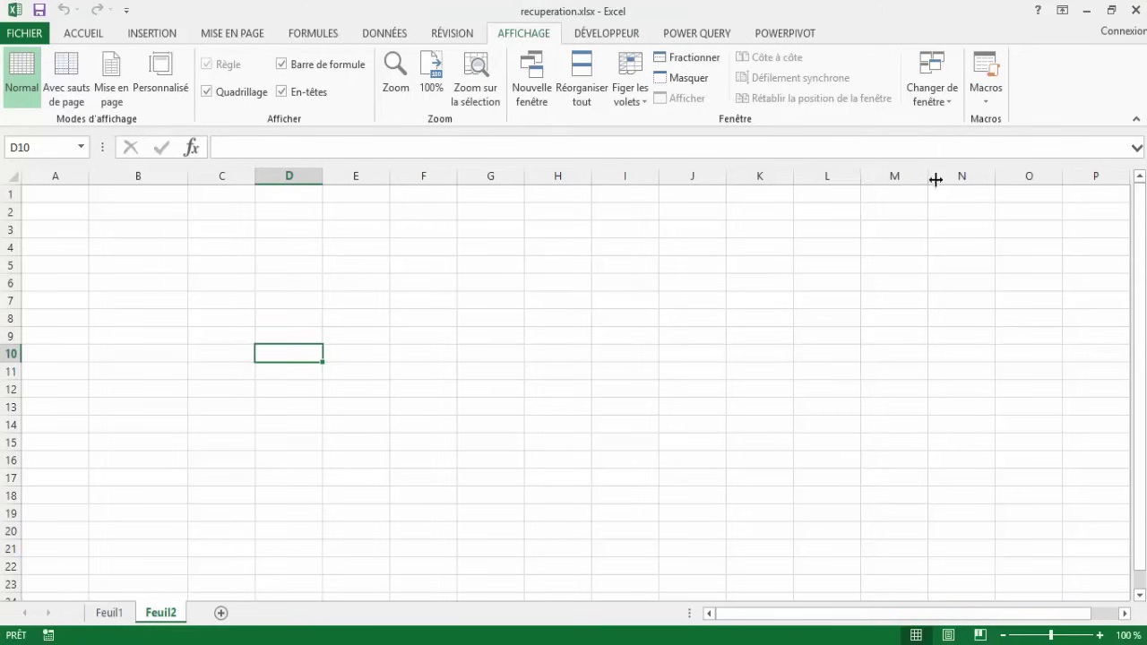
left_click(935, 104)
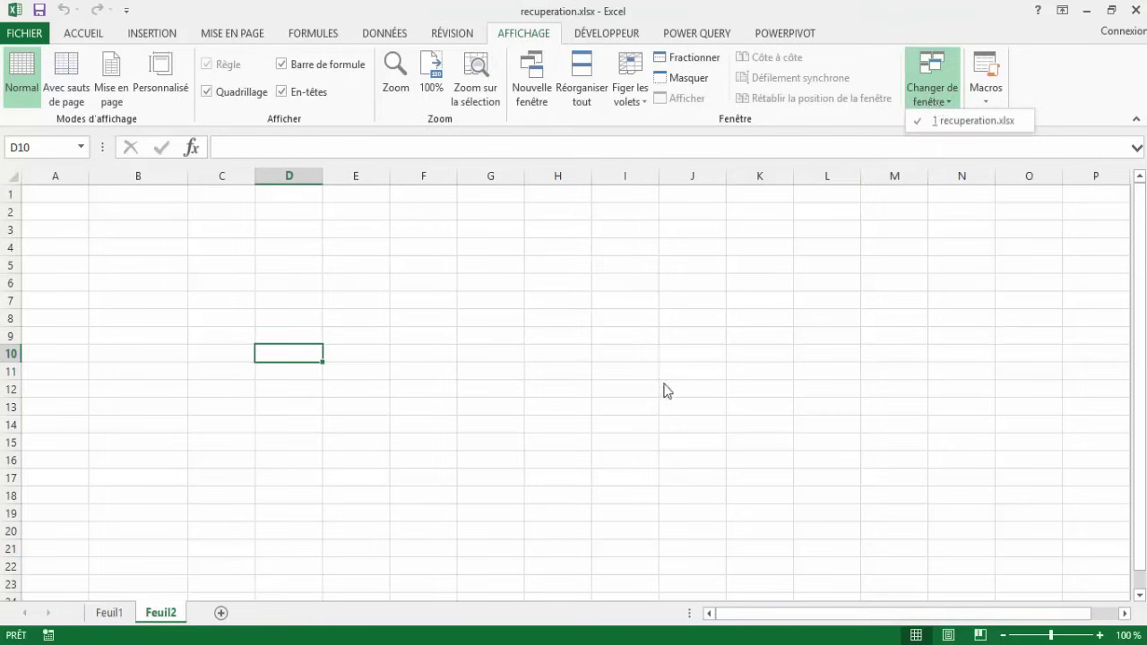
left_click(584, 375)
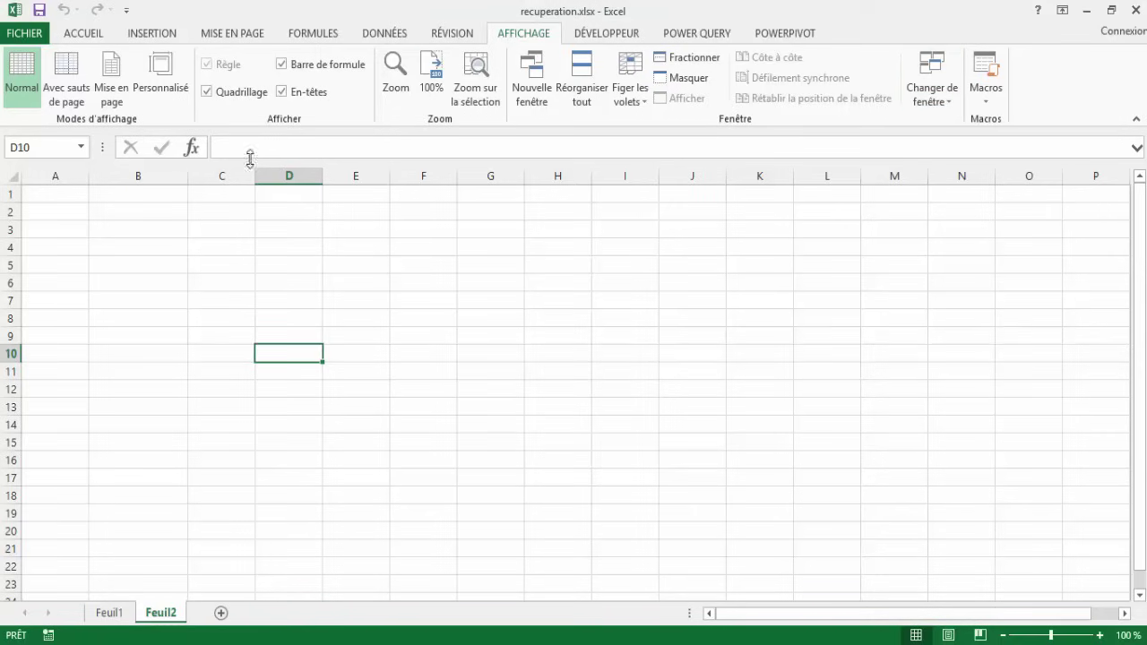
left_click(607, 33)
Step: Insert a new module in recuperation.xlsx and declare the Sub rangecopy procedure
left_click(21, 77)
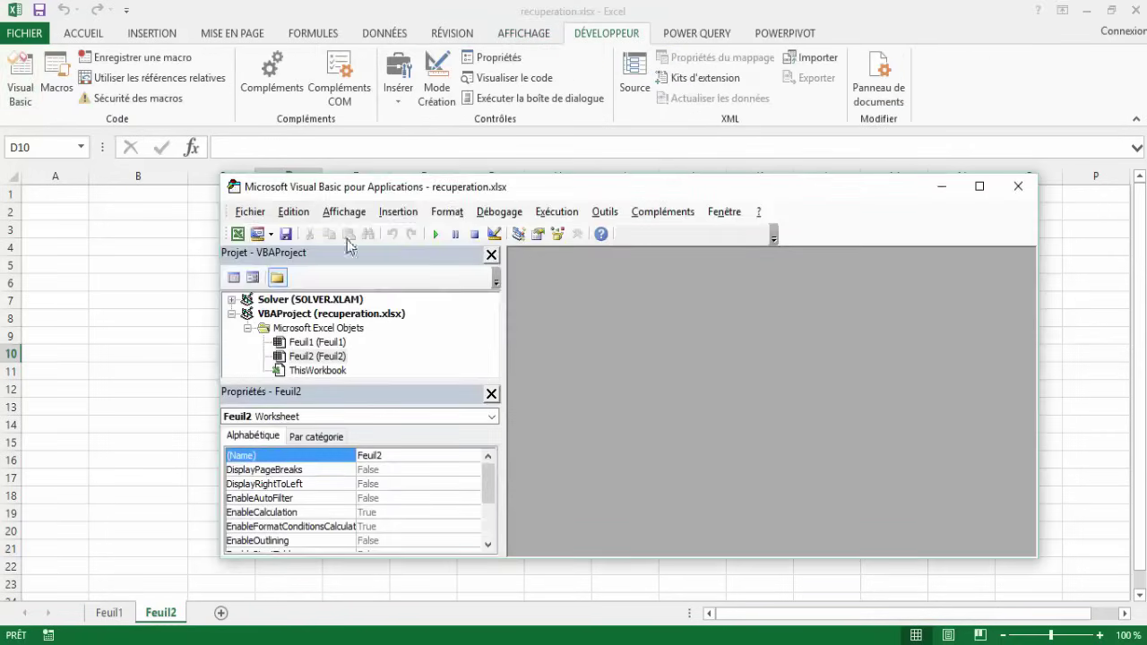
left_click(398, 214)
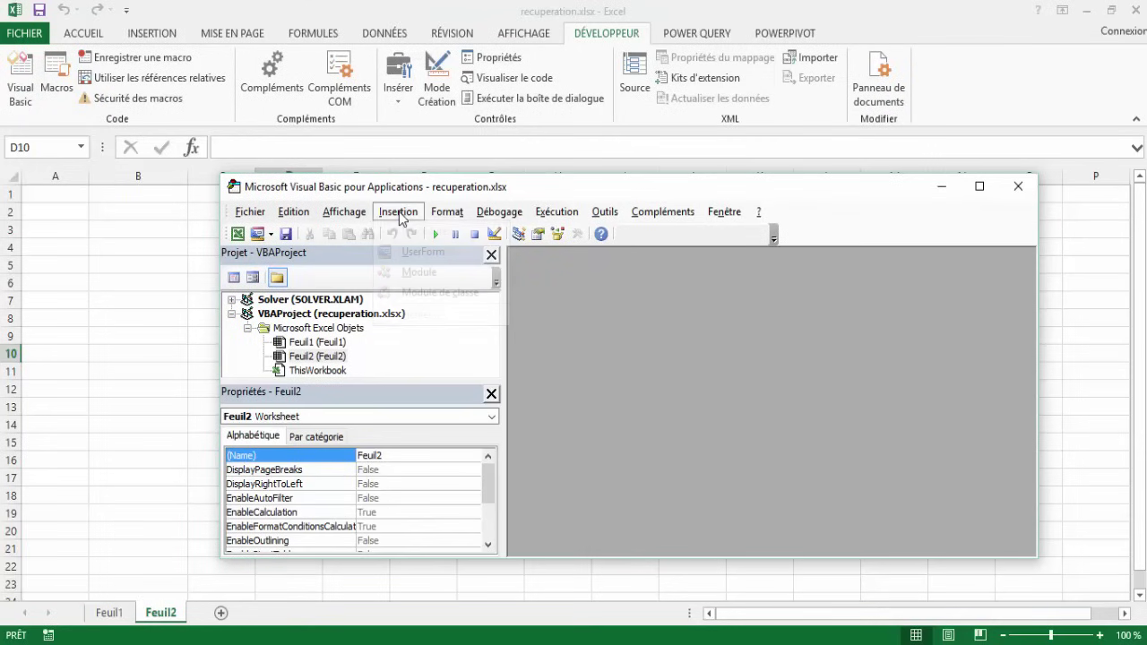
left_click(417, 272)
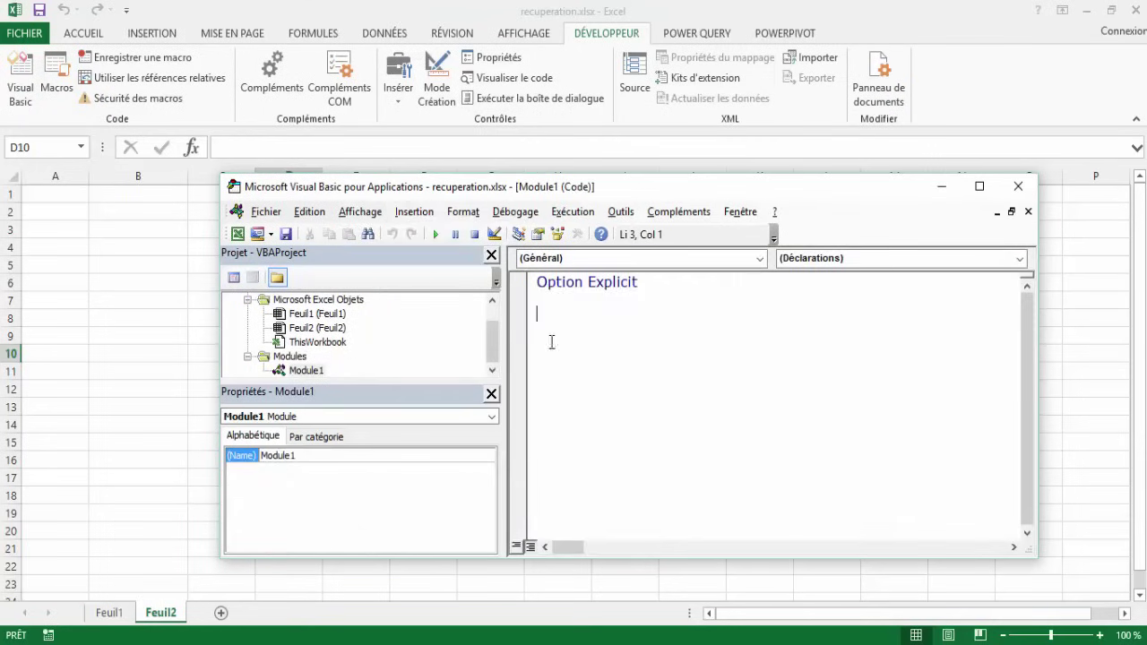
type("sub r")
type("ange")
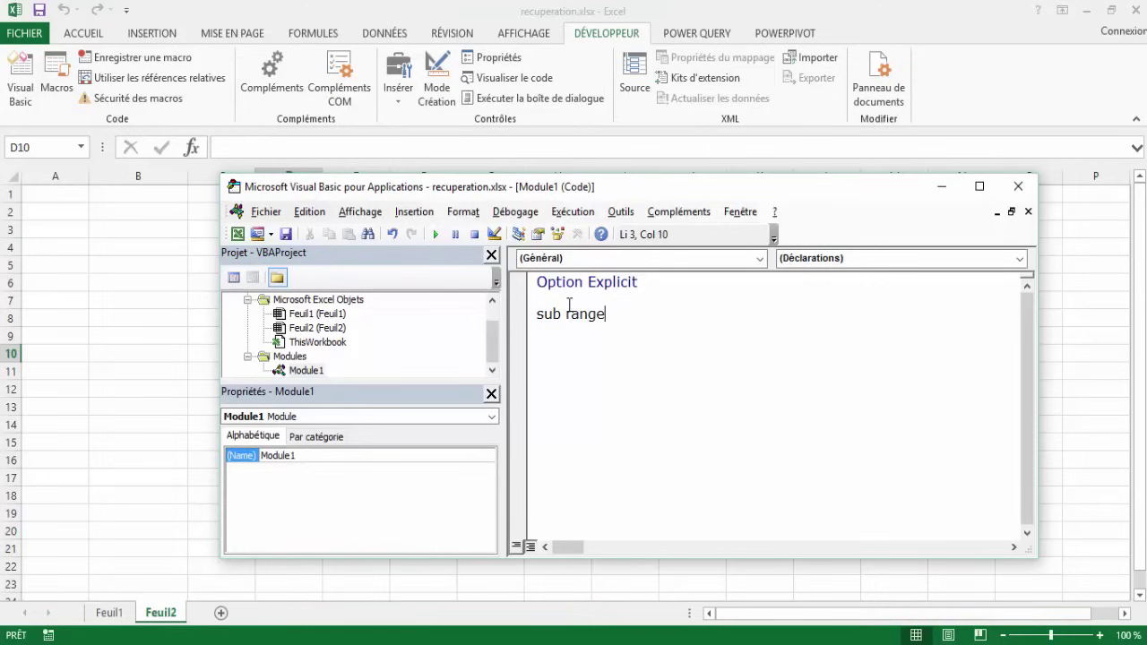
type("copy(")
key("Return")
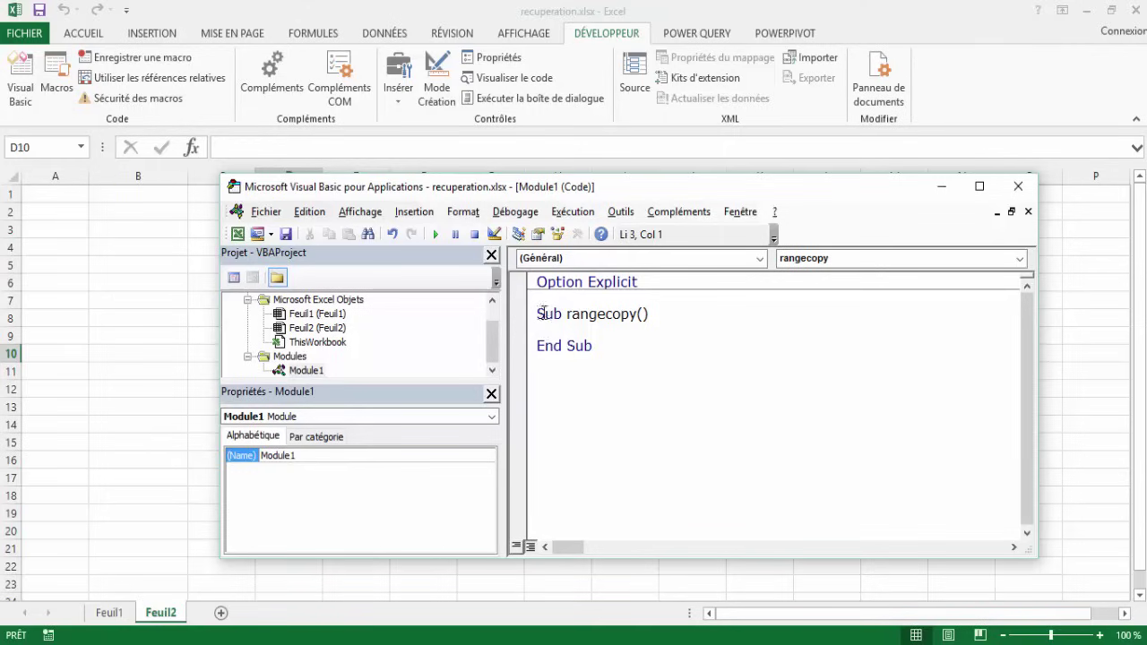
Step: Look over the empty rangecopy Sub/End Sub, then close the editor back to Feuil2
left_click_drag(541, 314, 590, 314)
left_click(548, 345)
left_click_drag(536, 346, 602, 347)
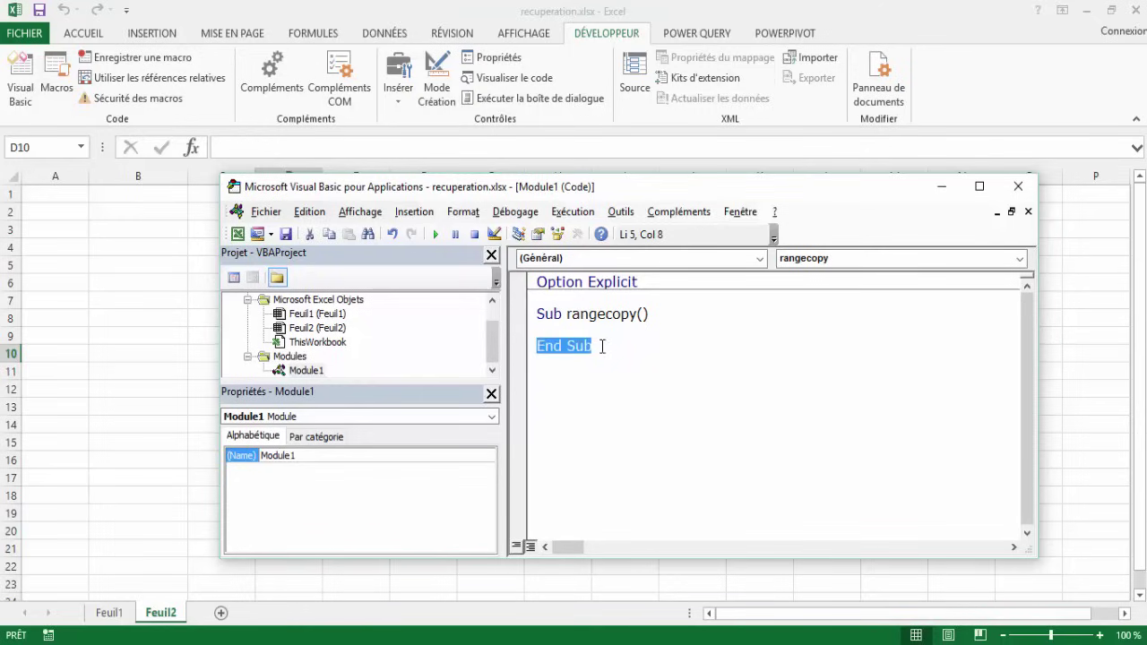
left_click(875, 263)
left_click(875, 264)
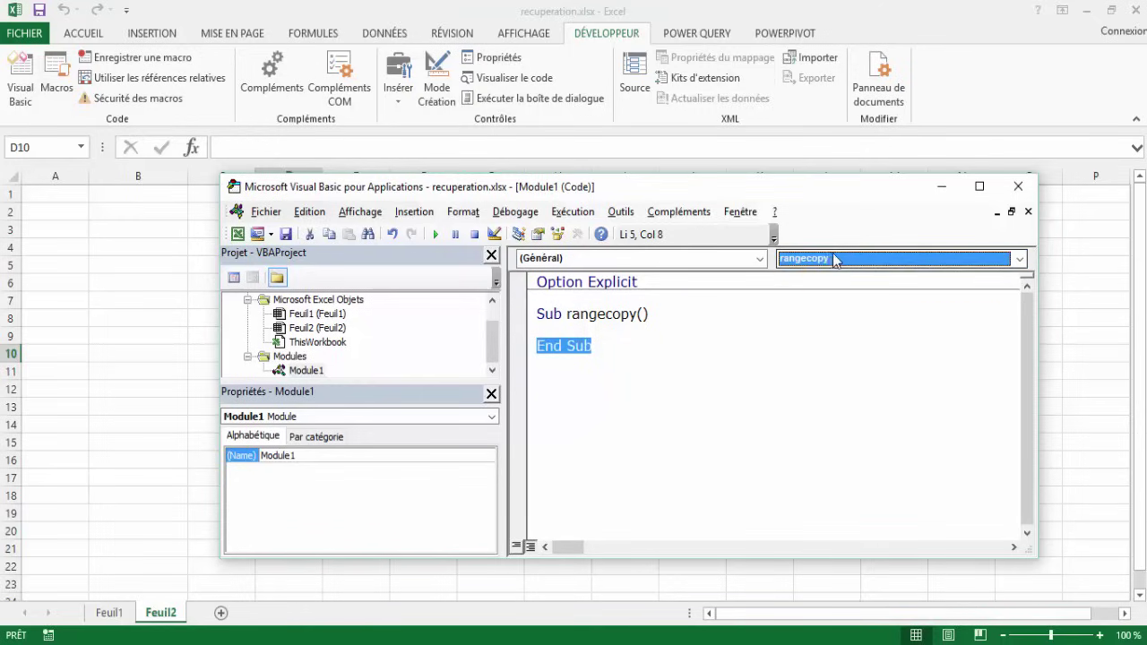
left_click(660, 314)
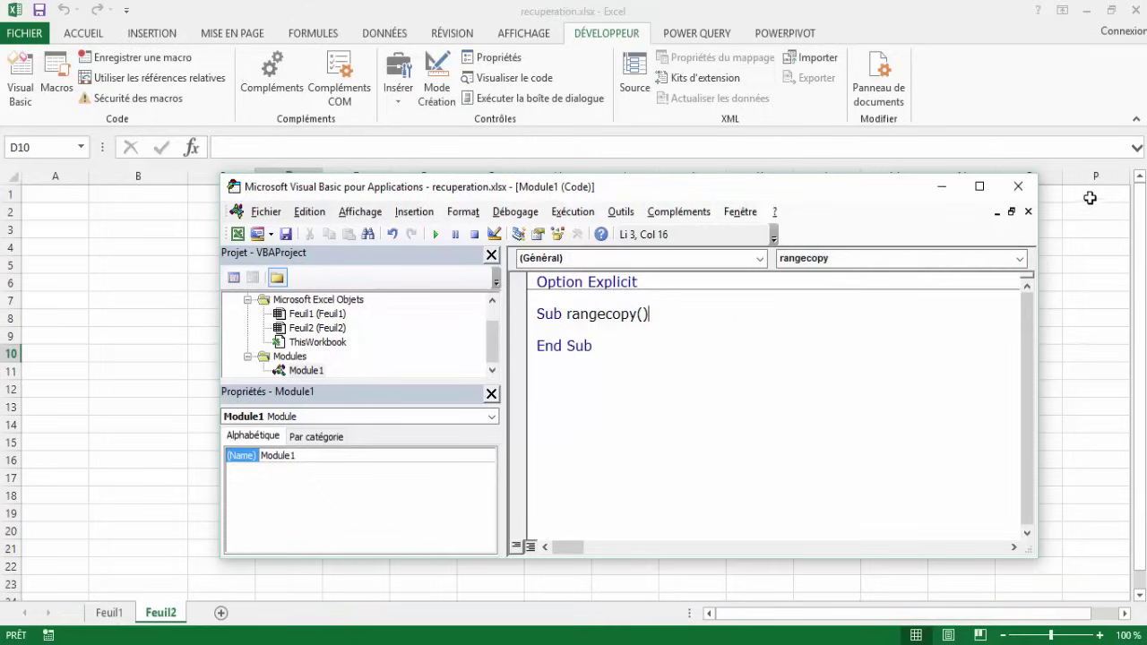
left_click(1019, 188)
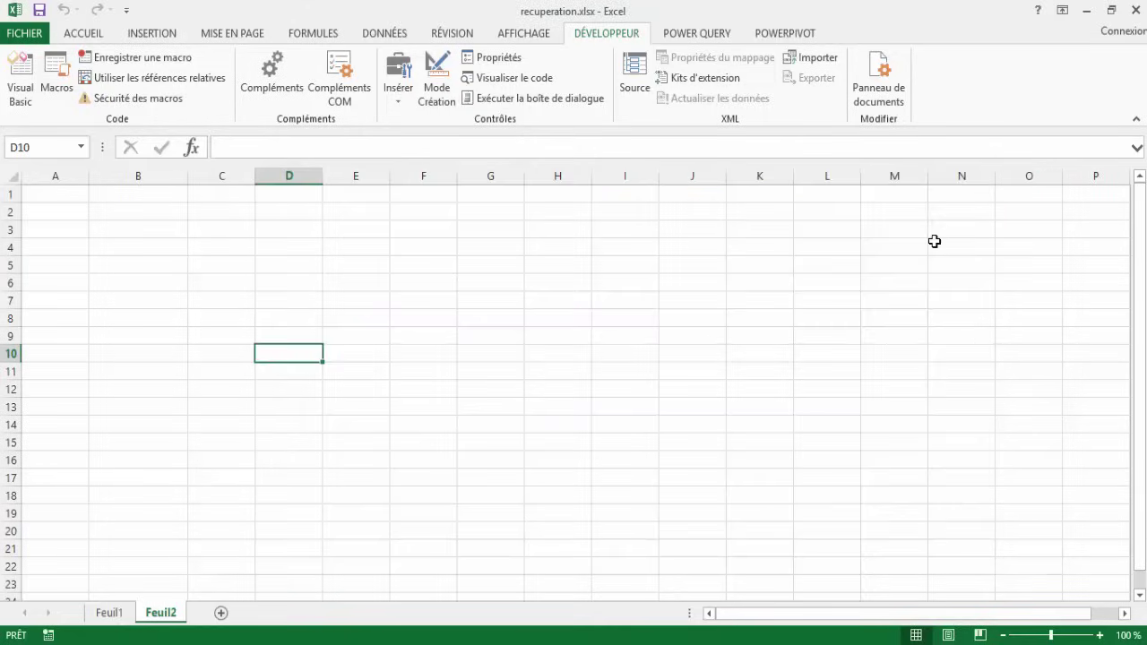
left_click(420, 287)
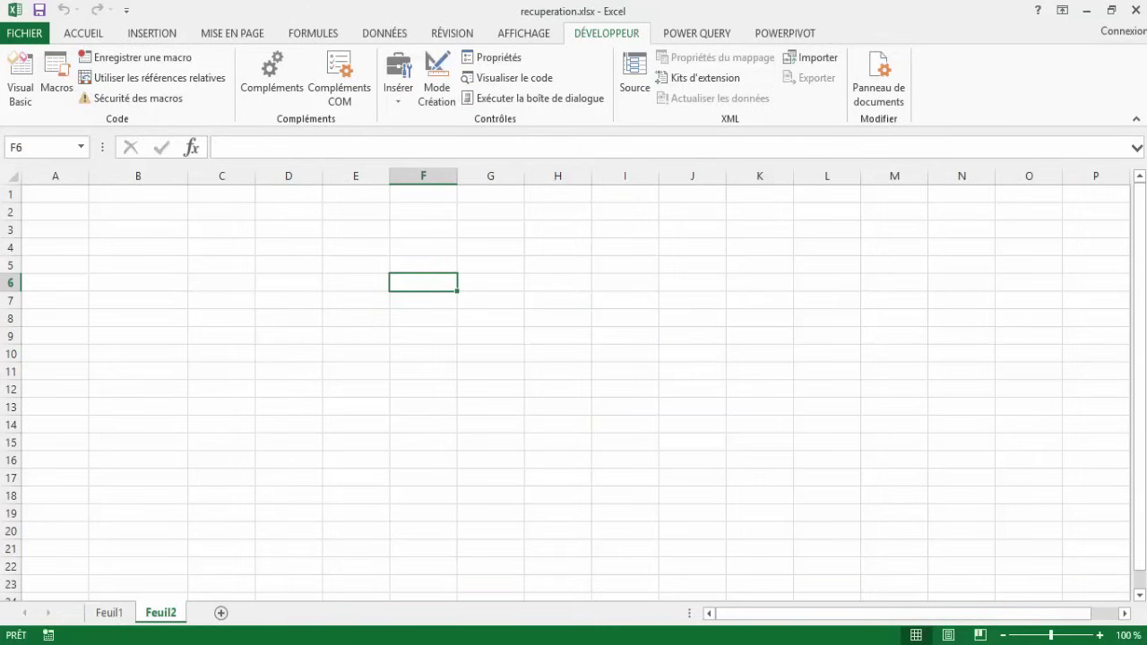
left_click(706, 253)
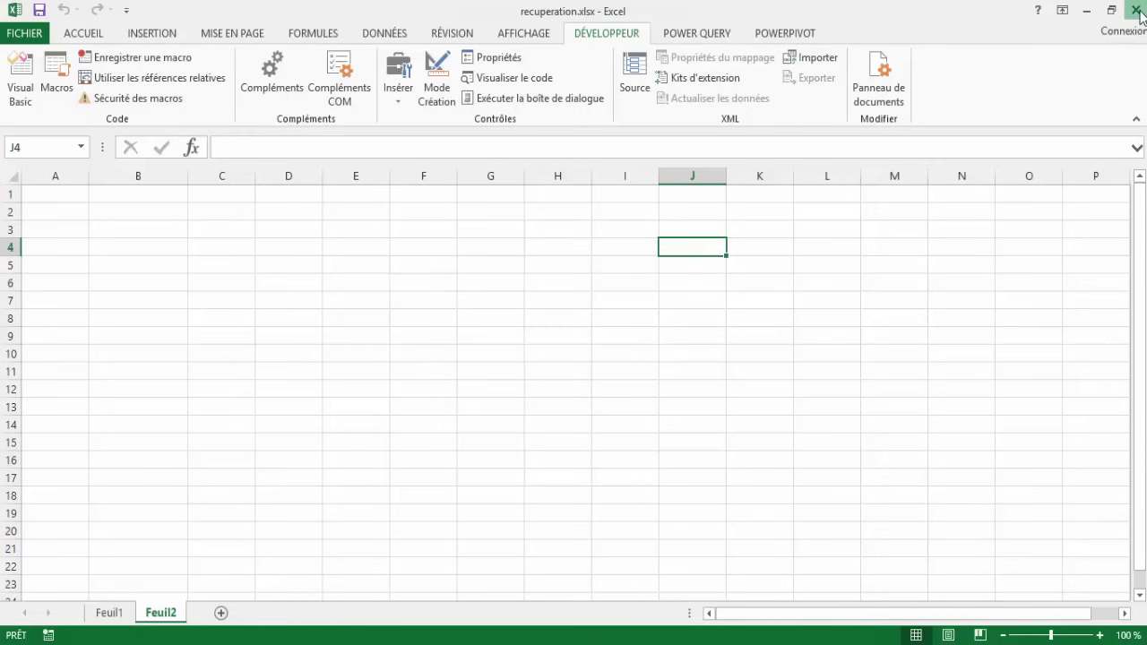
Step: Close recuperation.xlsx without saving, reopen the workbooks from the desktop, and show Tutoriel_VBA.xlsm's sales table
left_click(1136, 10)
left_click(582, 365)
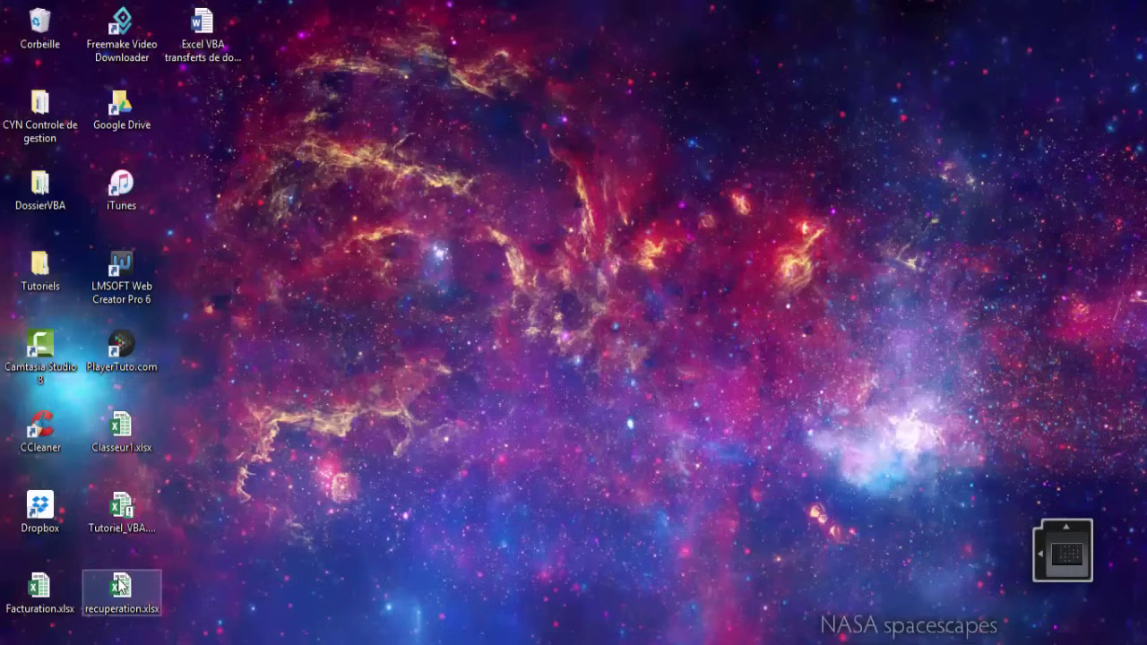
double_click(120, 586)
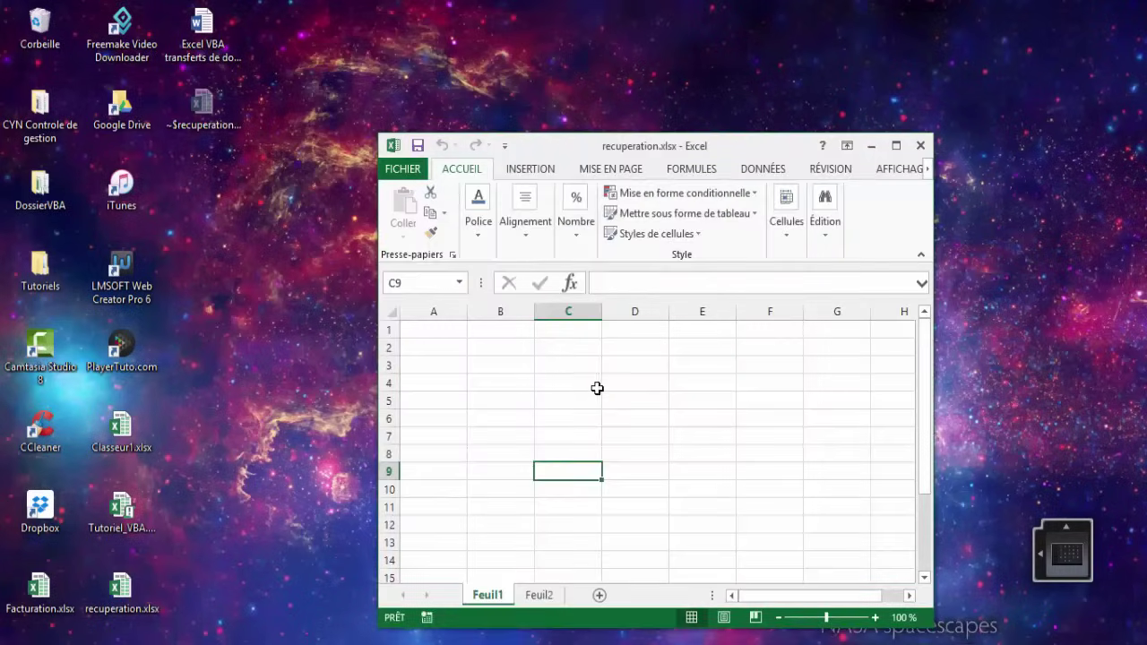
left_click(895, 145)
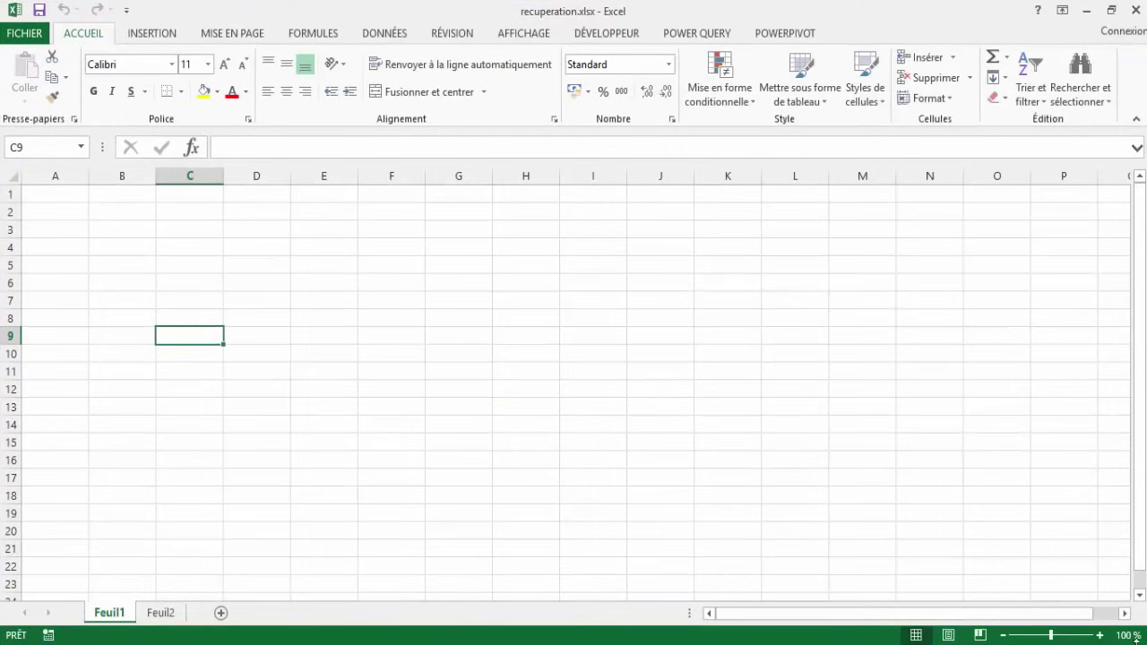
key("super+d")
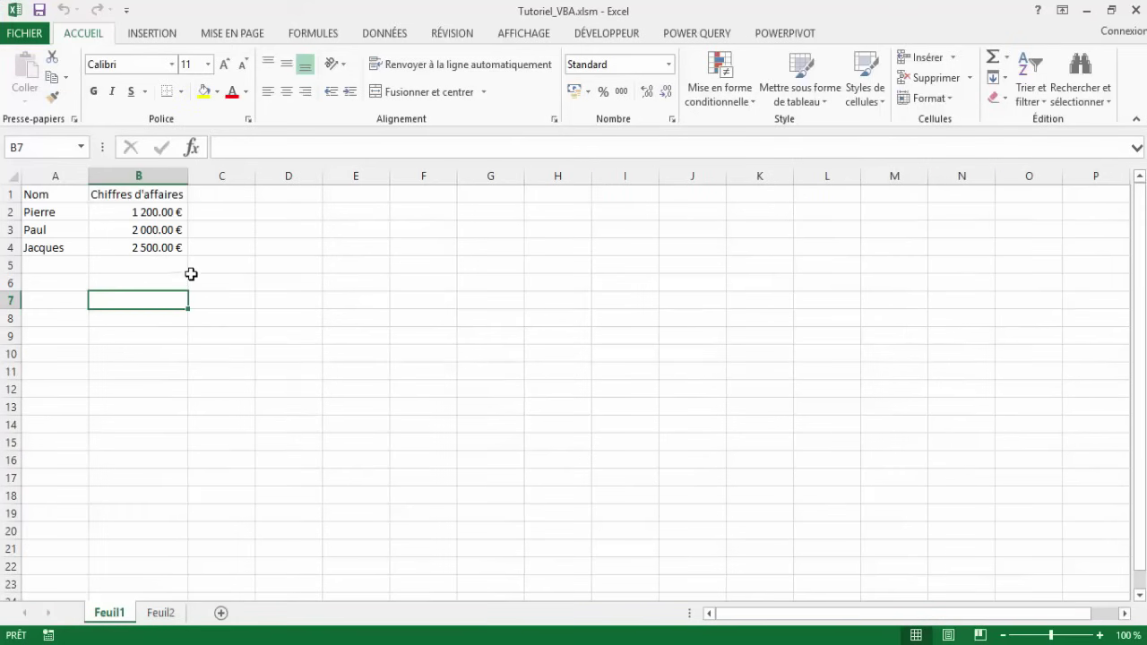
left_click(211, 265)
left_click(606, 34)
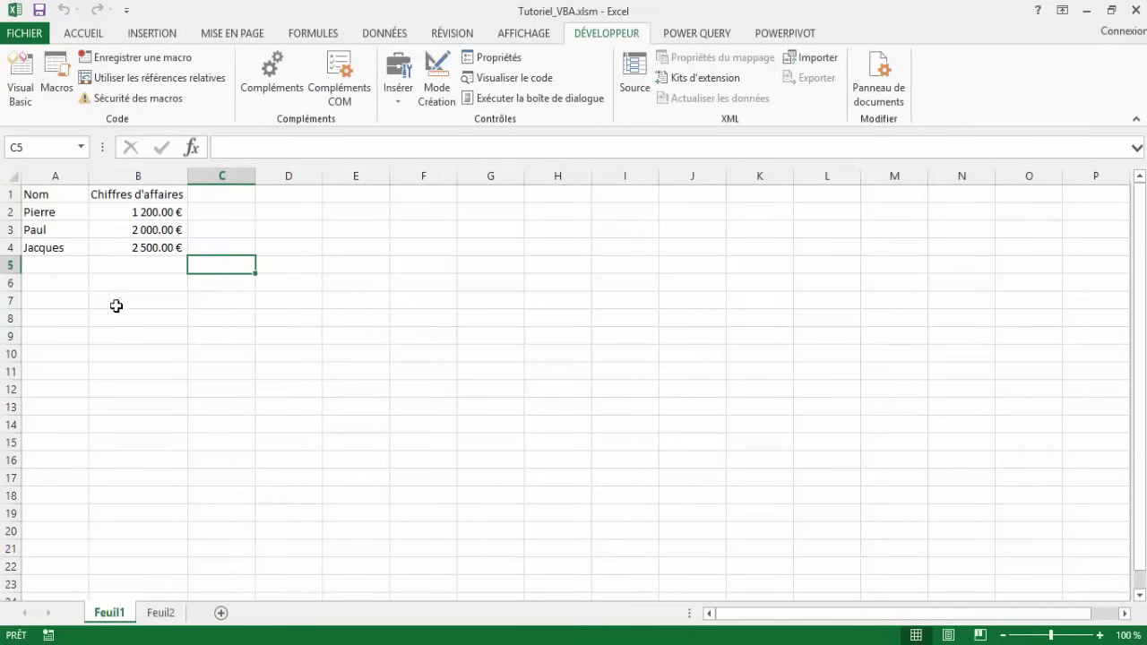
Step: Uncomment Range("B2").Copy Range("C2") and run rangecopy, copying 1 200.00 € into C2
left_click(25, 82)
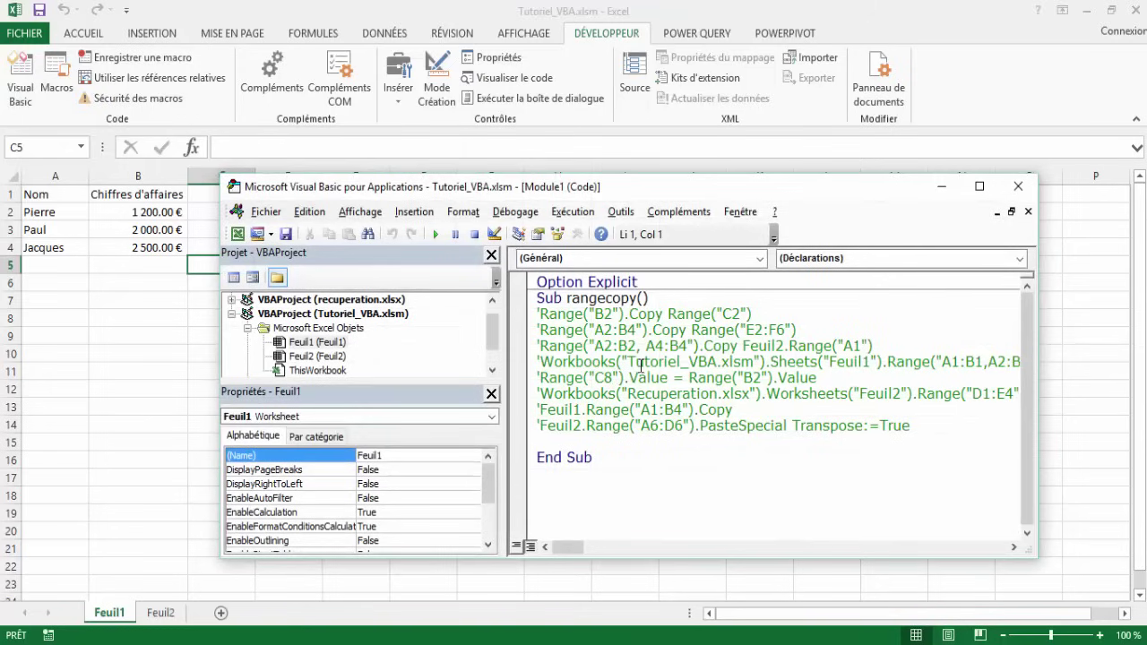
left_click(547, 315)
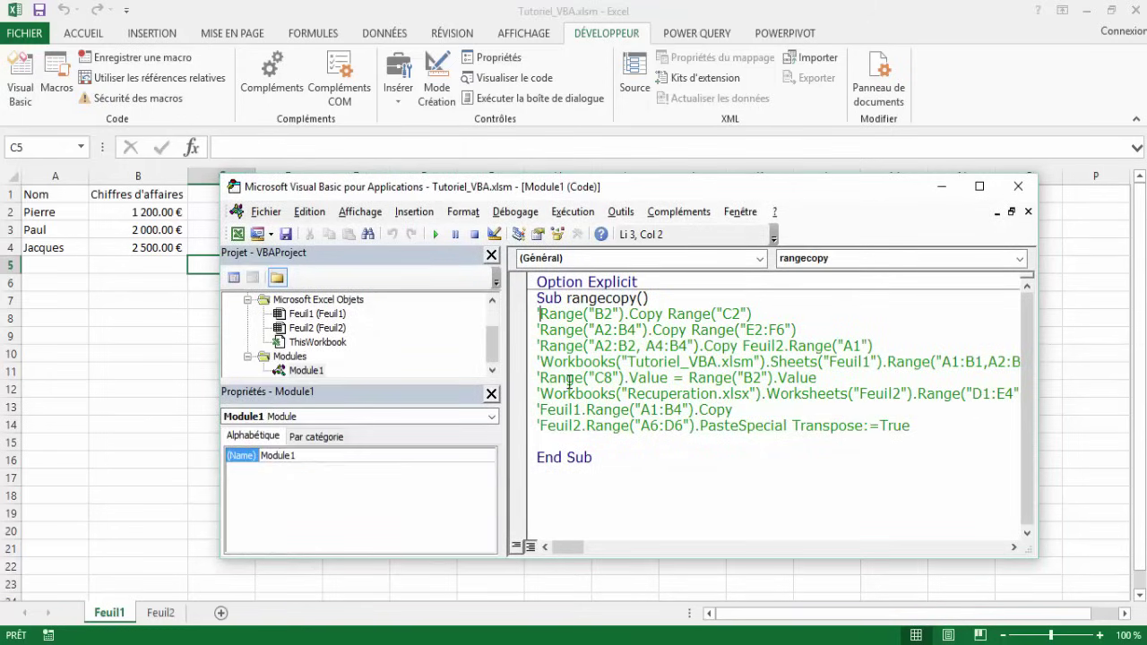
key("BackSpace")
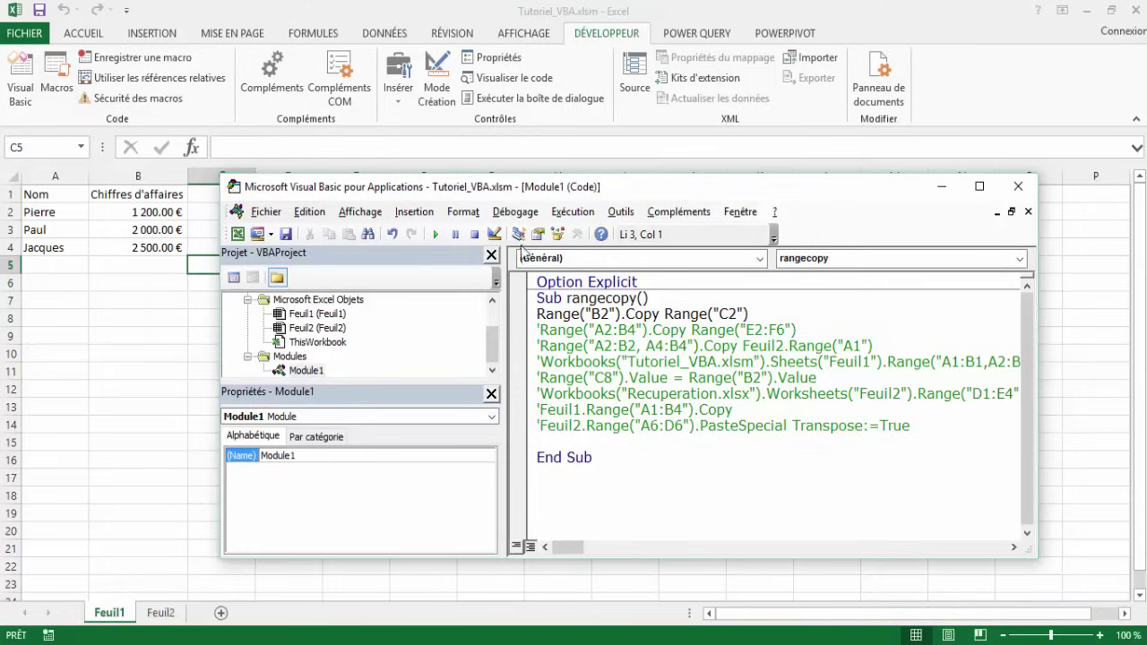
left_click(157, 212)
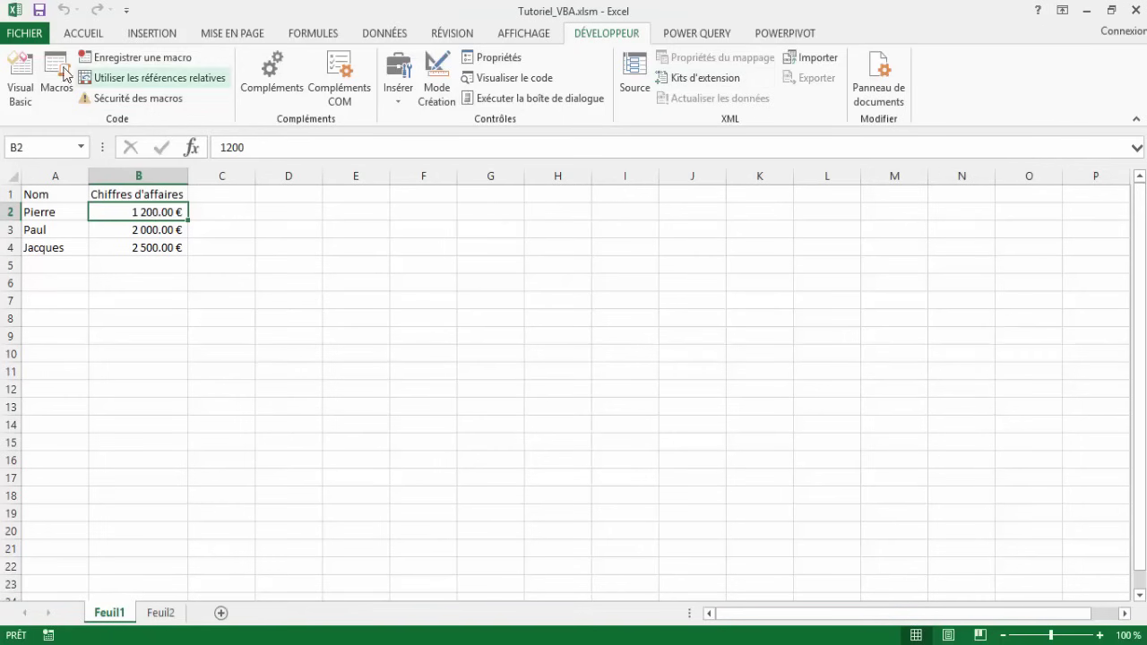
left_click(21, 81)
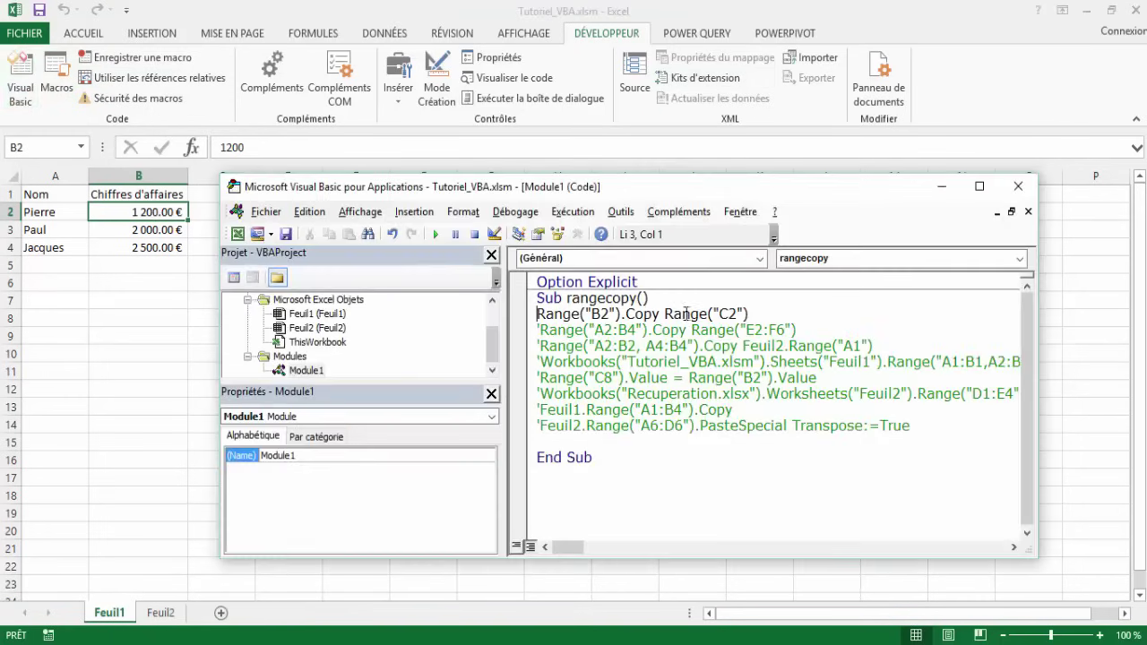
left_click_drag(472, 188, 642, 298)
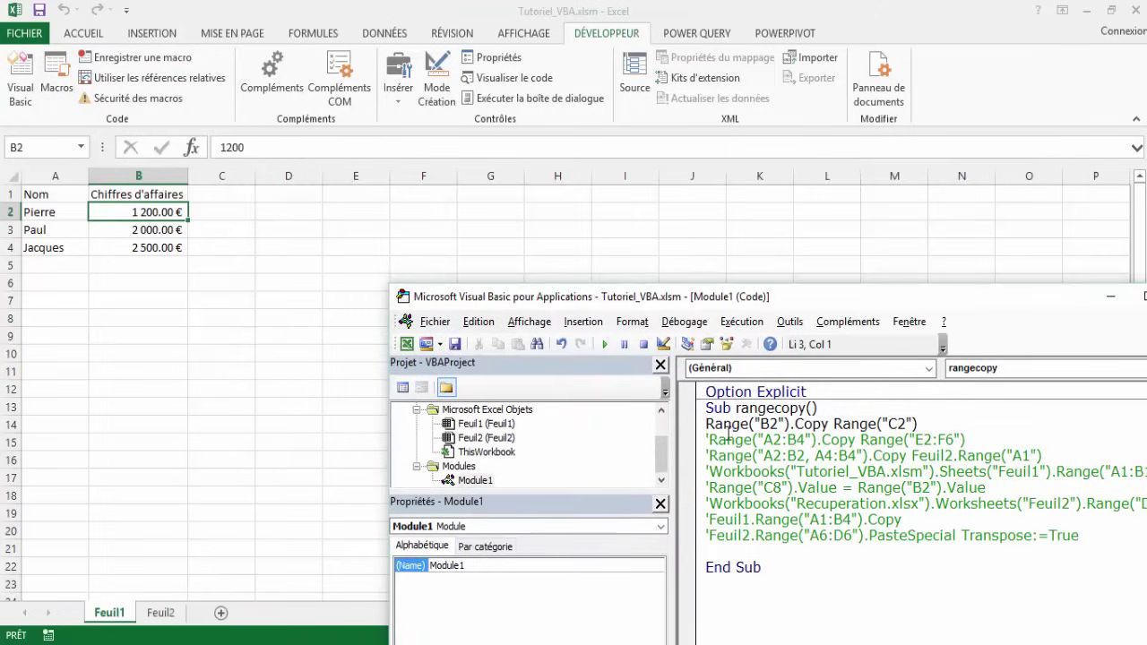
left_click(607, 346)
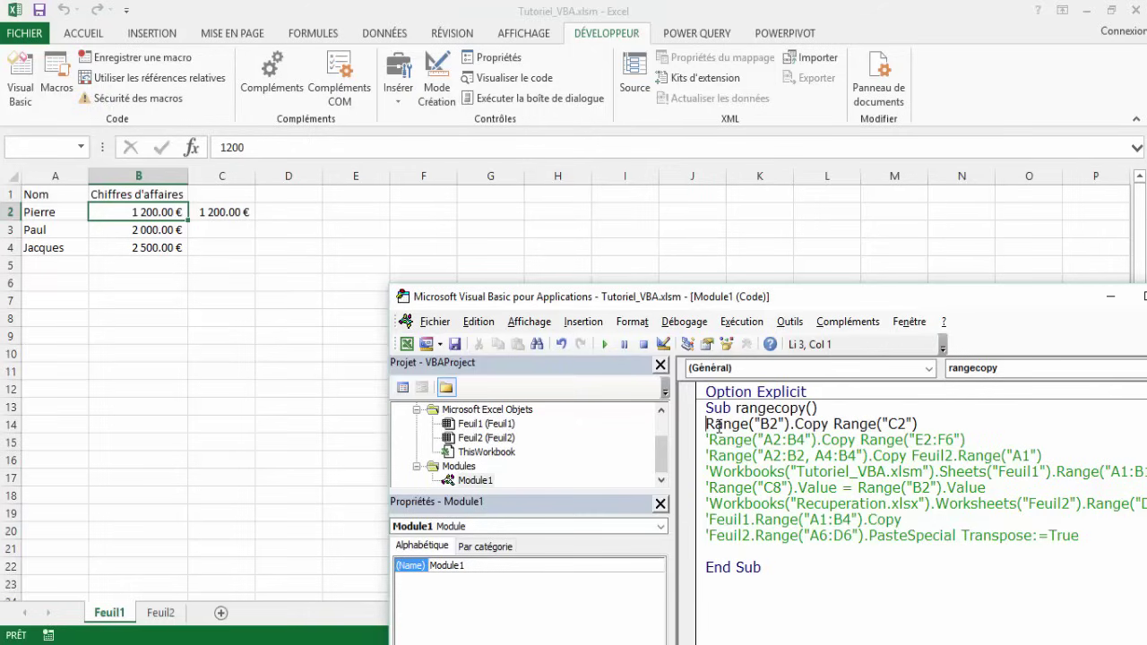
Step: Comment out the B2 line and uncomment the A2:B4 copy line, comparing source and destination cells
type("'")
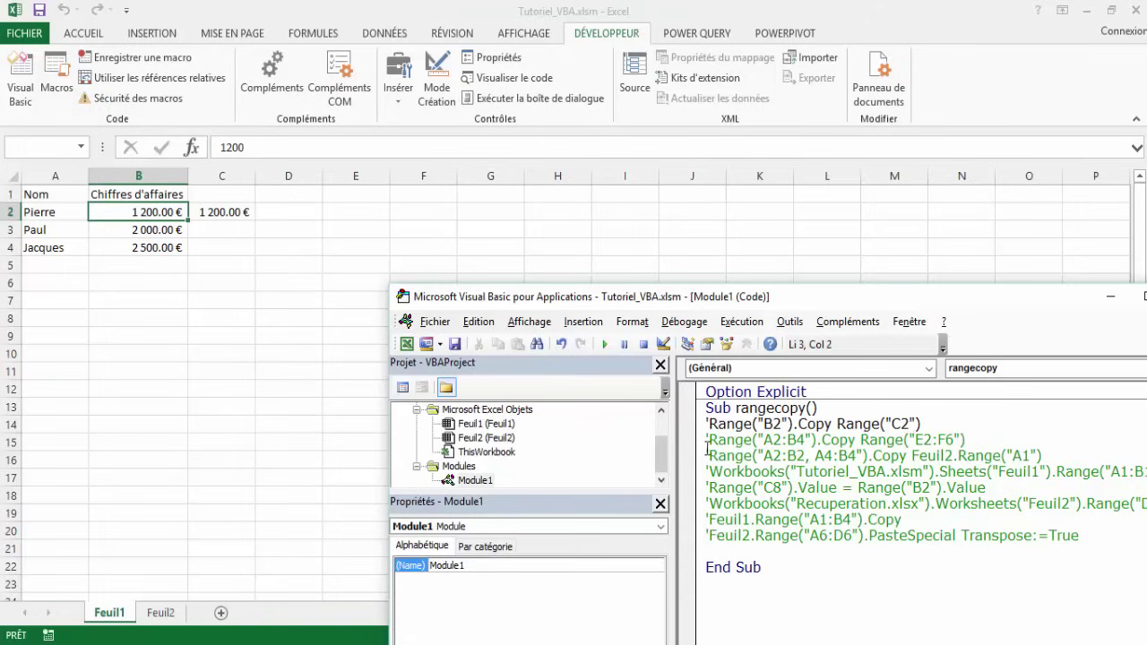
key("Down")
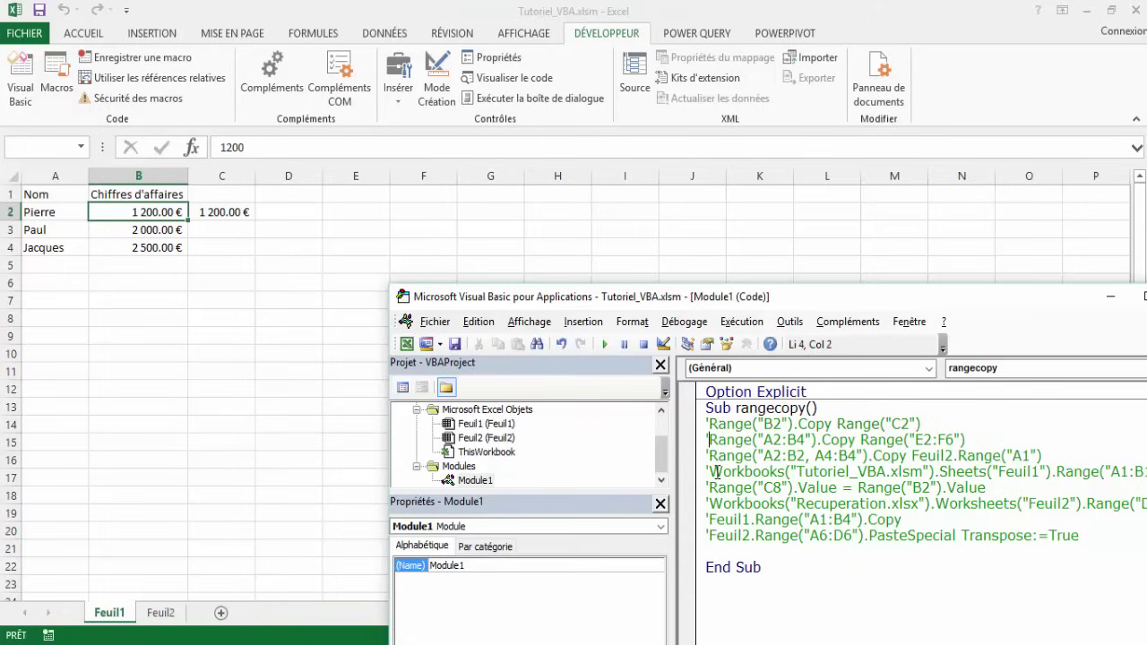
key("BackSpace")
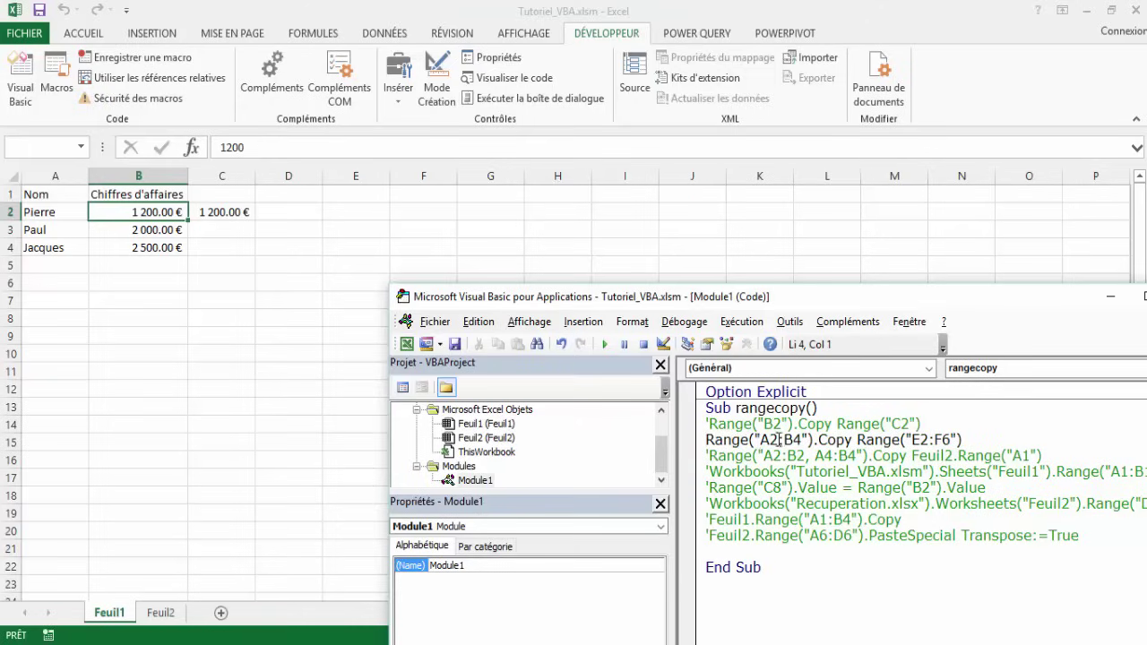
left_click(46, 195)
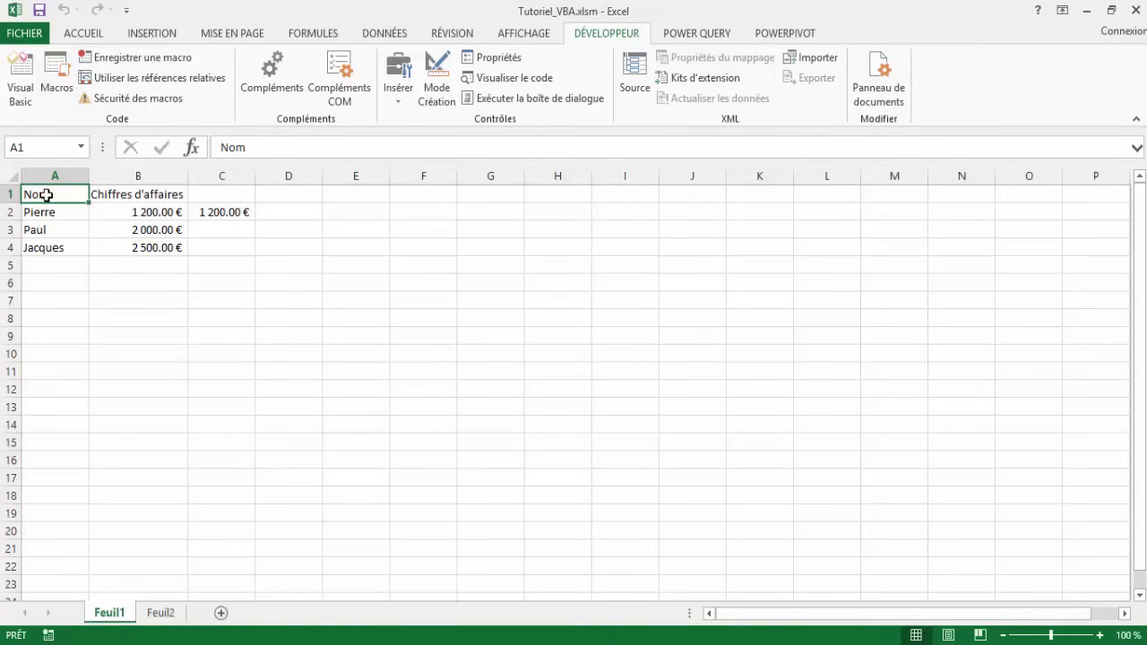
mouse_move(41, 211)
left_mouse_down()
mouse_move(161, 215)
mouse_move(164, 249)
left_mouse_up()
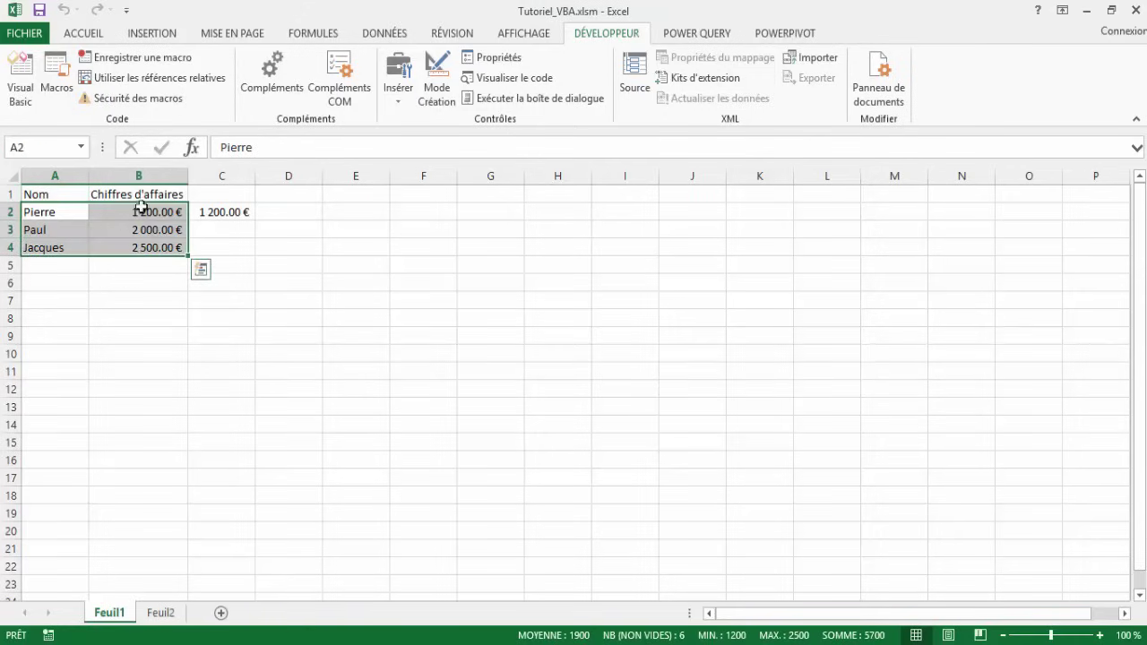
left_click(20, 78)
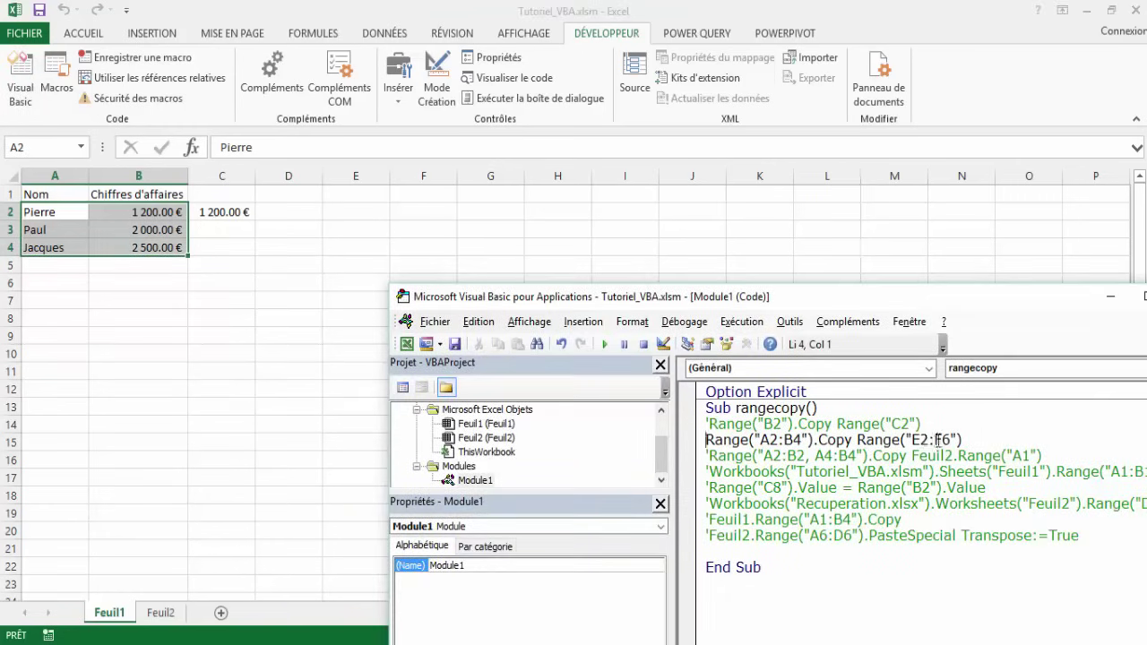
left_click(255, 332)
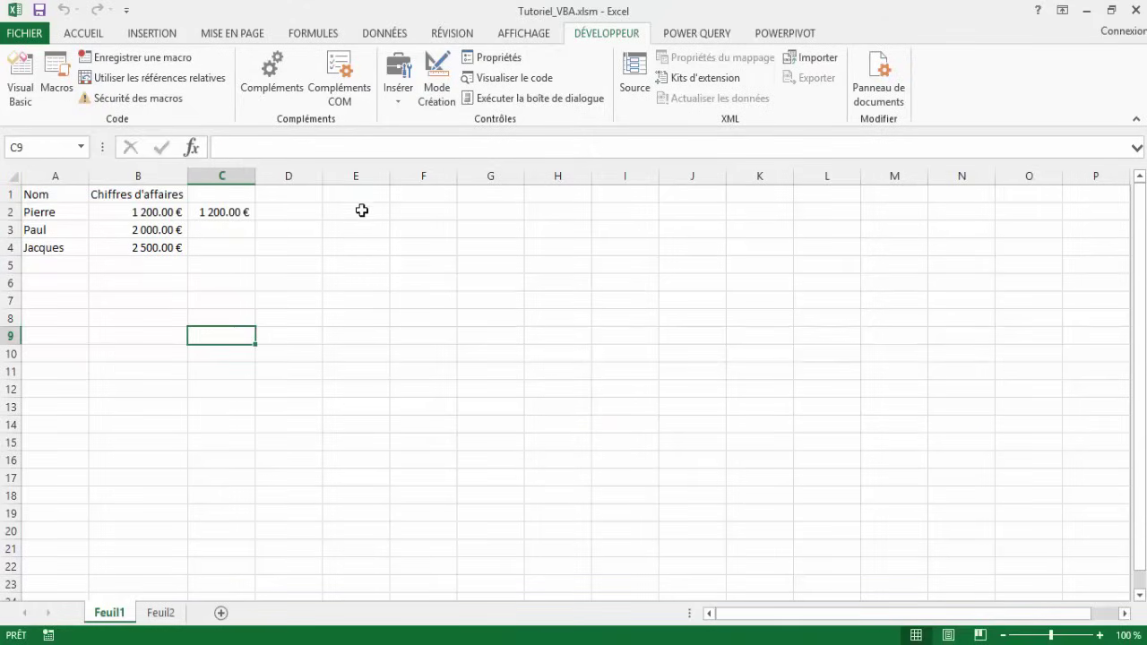
mouse_move(361, 210)
left_mouse_down()
mouse_move(427, 225)
mouse_move(426, 253)
left_mouse_up()
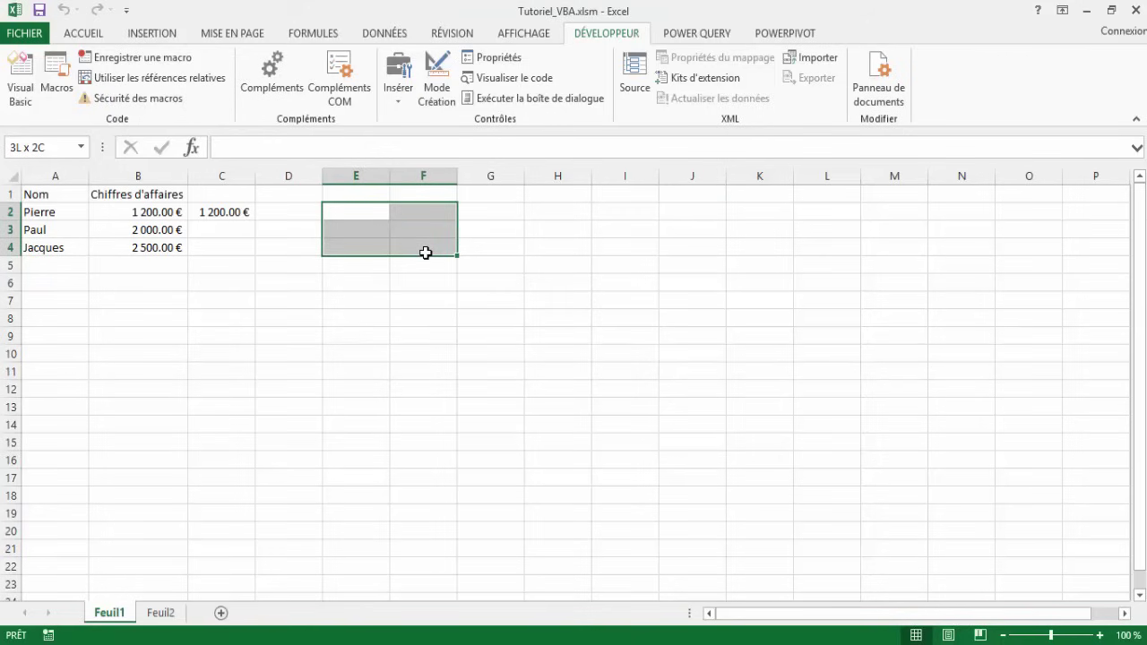
Step: Change the destination from E2:F6 to E2:F4 and run the macro
left_click(19, 81)
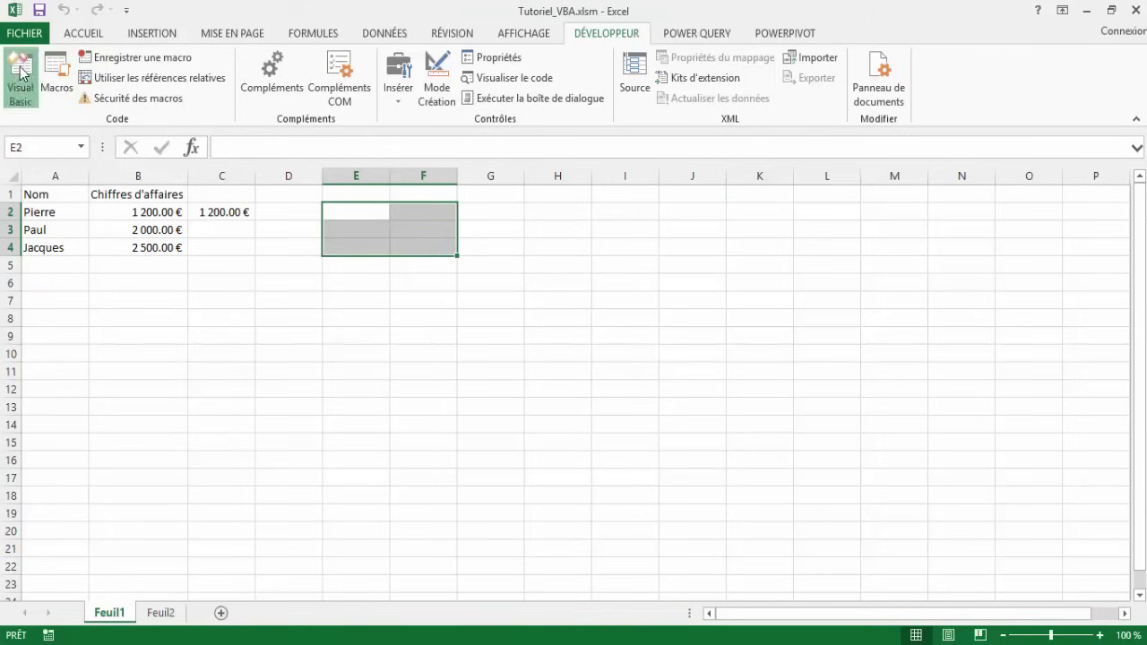
left_click(947, 440)
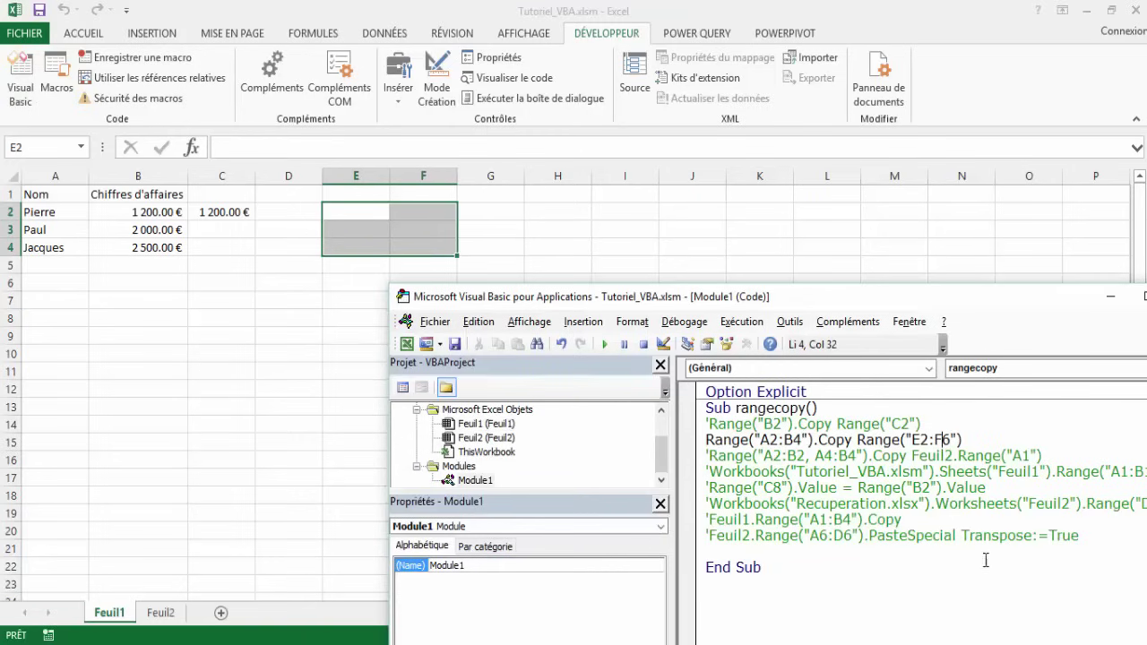
key("Delete")
type("4")
left_click(816, 457)
left_click(604, 345)
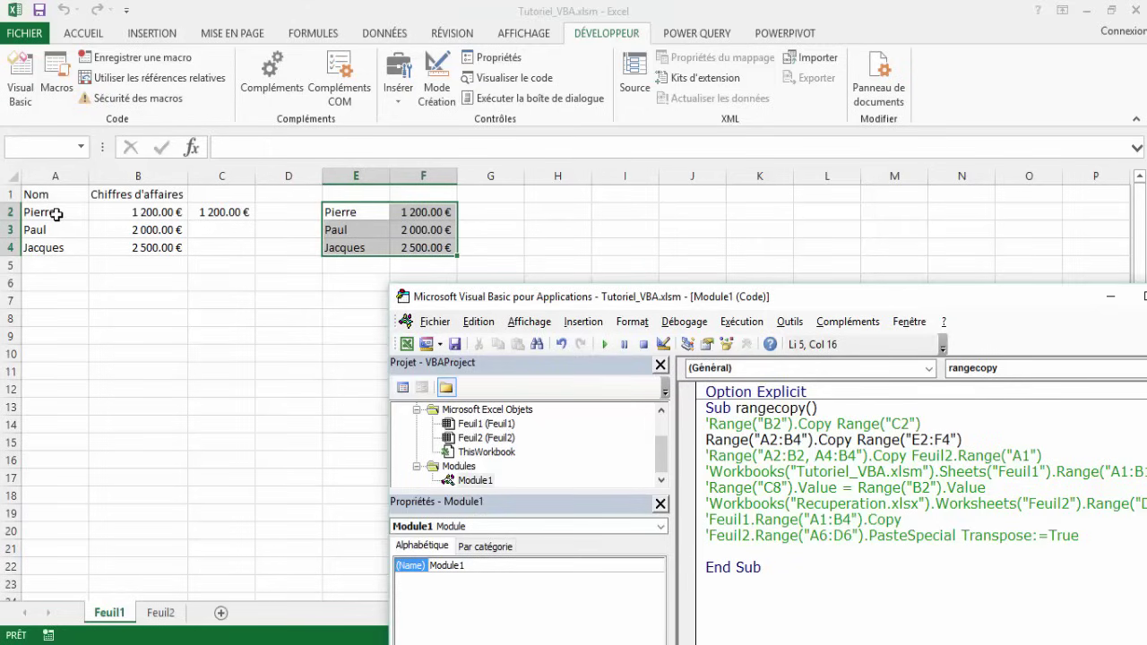
Step: Compare the copied E2:F4 block against the source range A2:B4
mouse_move(57, 213)
left_mouse_down()
mouse_move(147, 218)
mouse_move(146, 244)
left_mouse_up()
left_click_drag(47, 211, 152, 243)
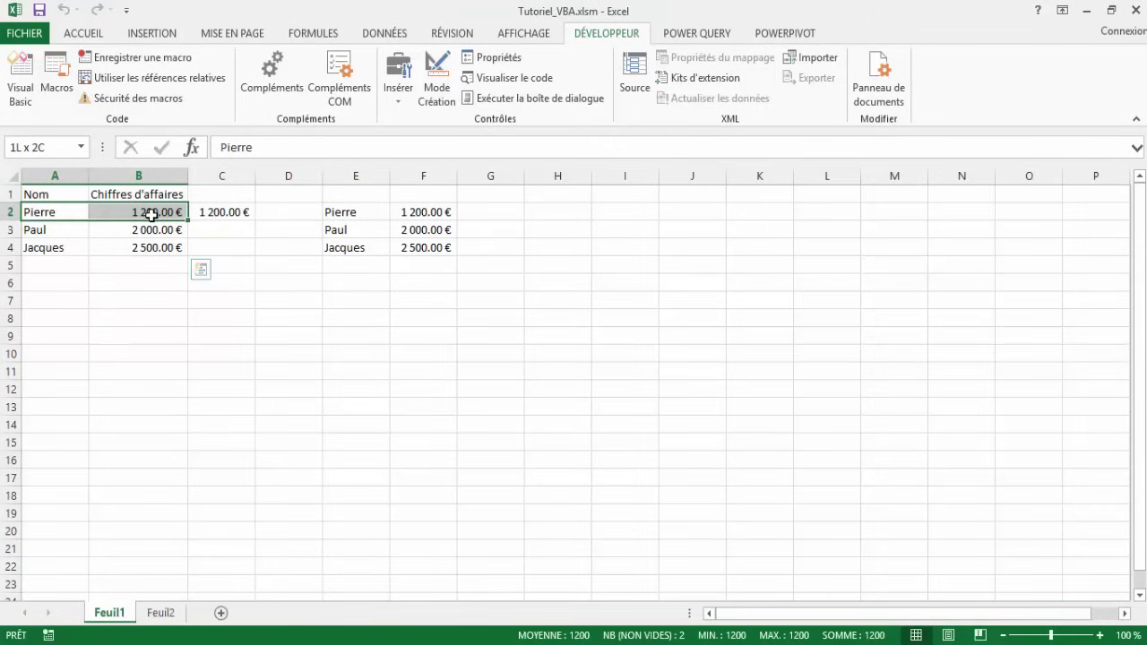
left_click(341, 212)
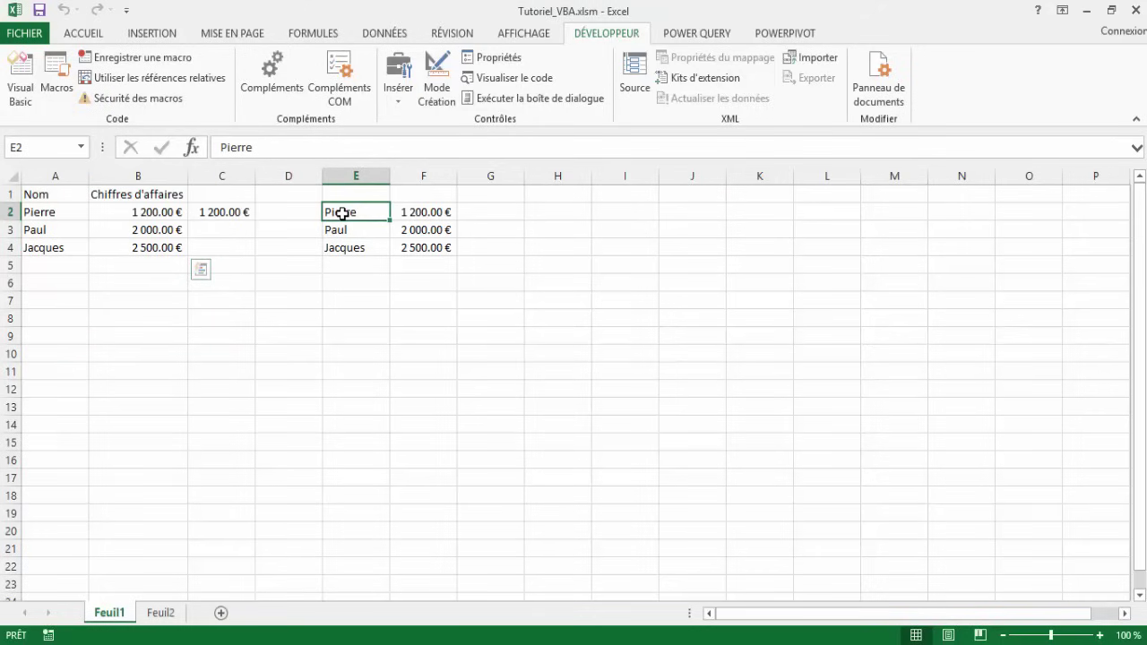
left_click_drag(341, 213, 410, 251)
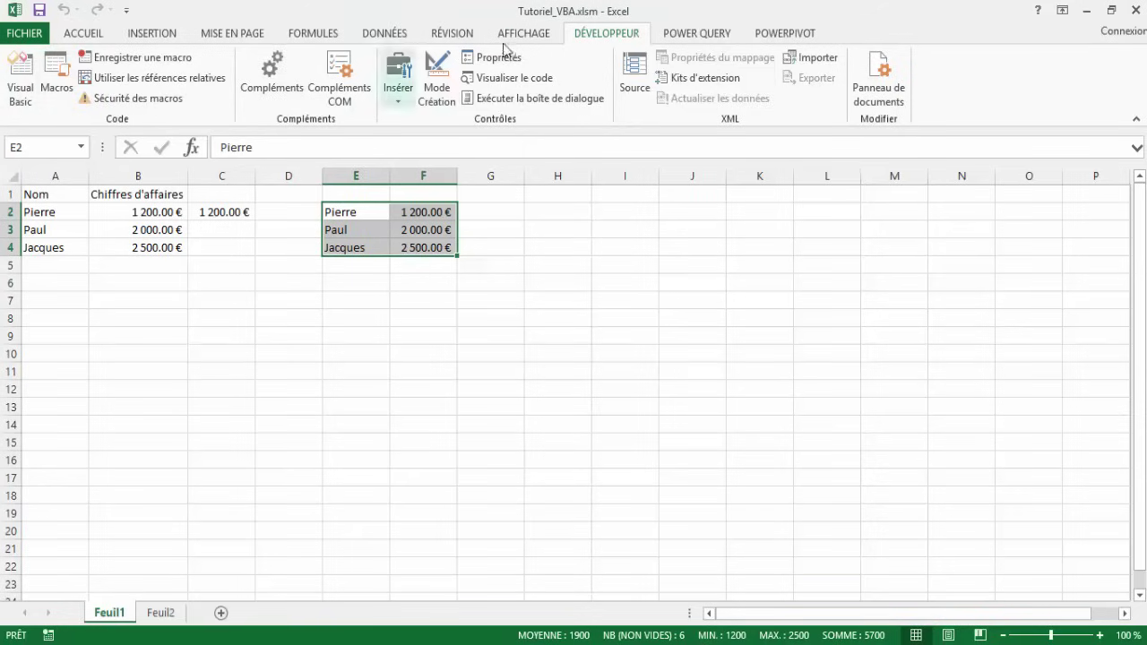
left_click(25, 94)
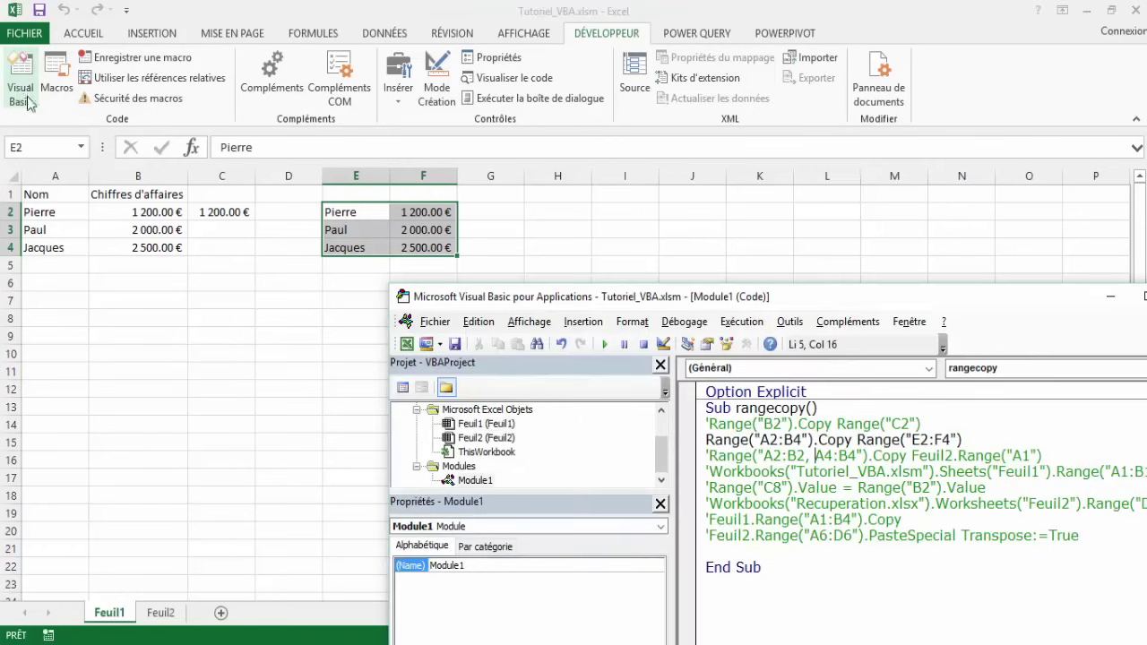
Step: Comment out the E2:F4 line and uncomment the Range("A2:B2, A4:B4").Copy Feuil2 line
left_click(707, 440)
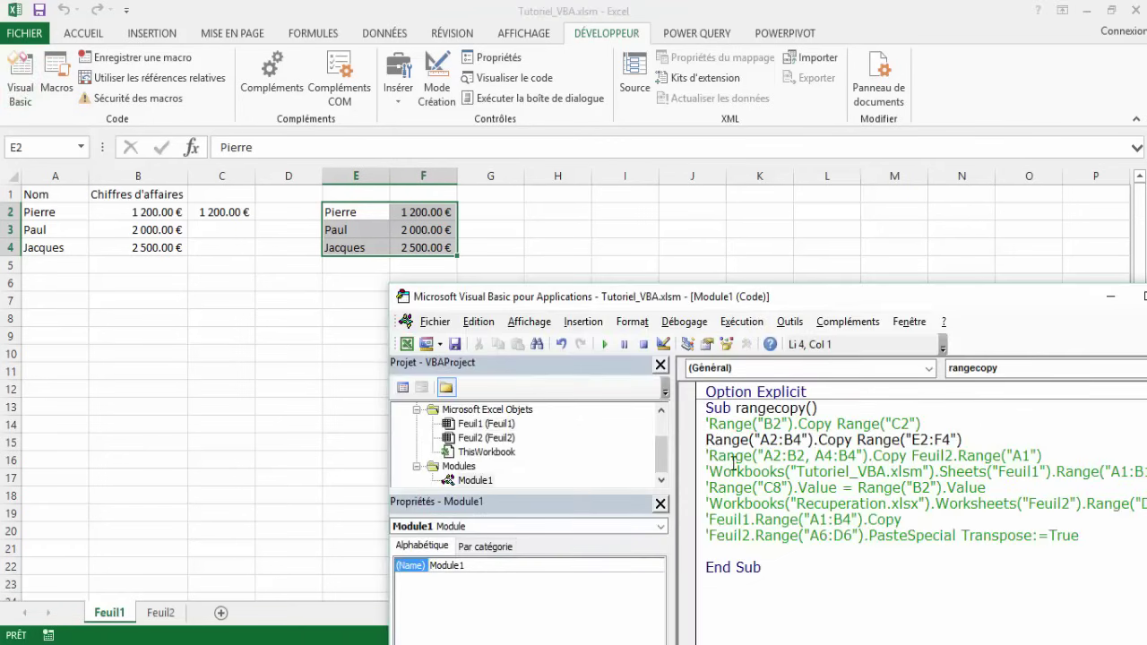
type("'")
key("Down")
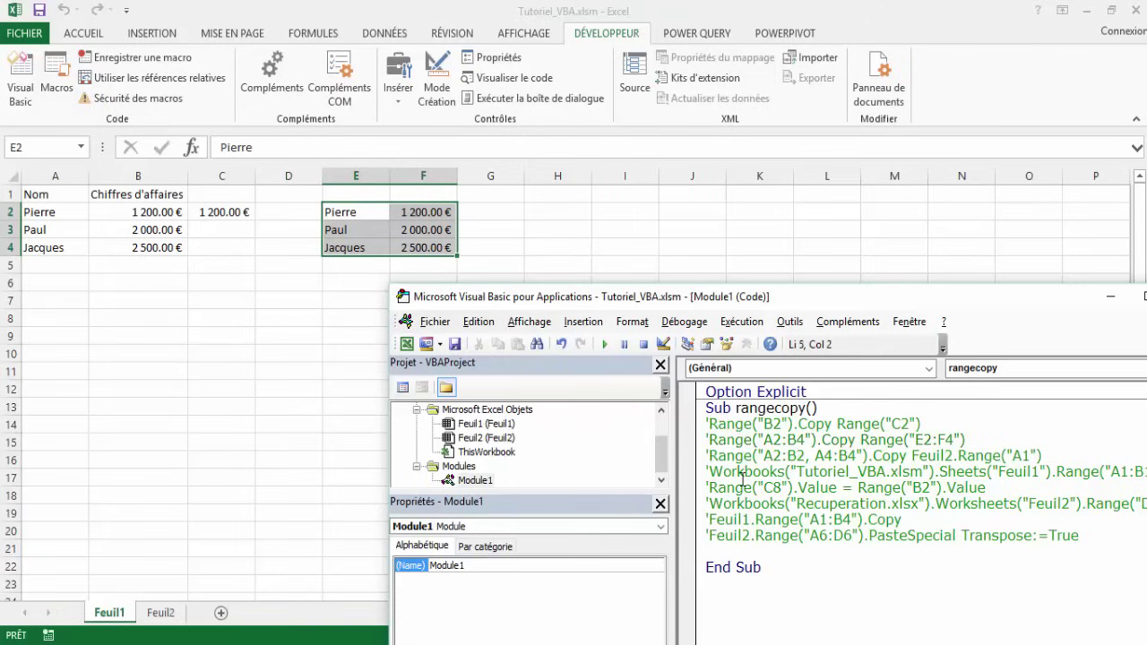
key("BackSpace")
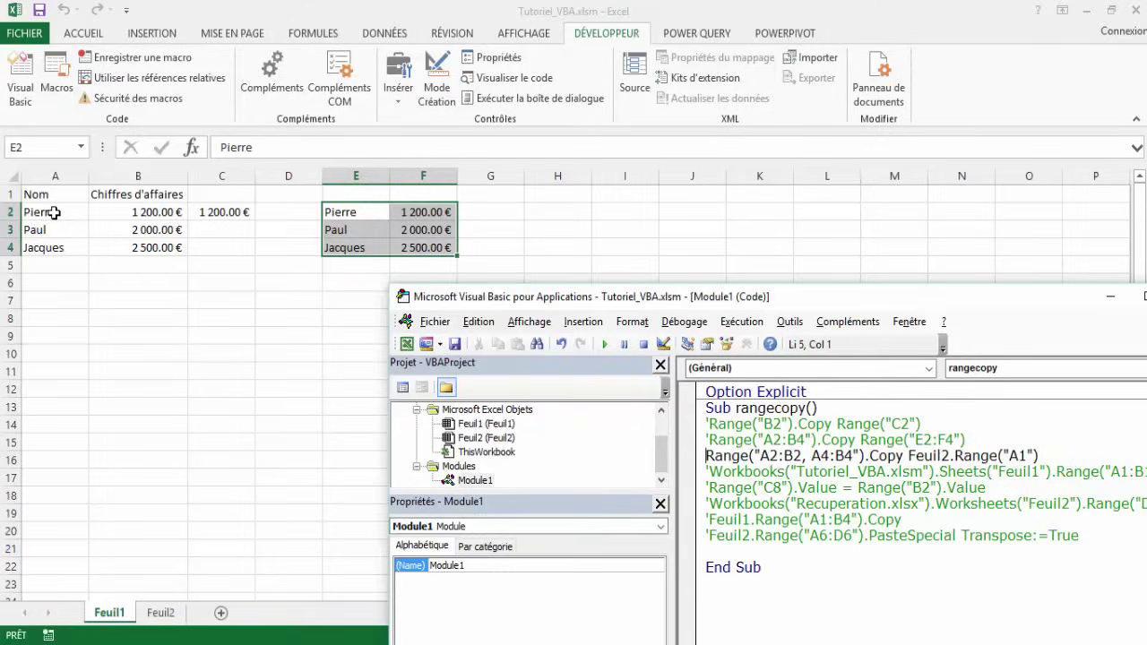
left_click_drag(54, 212, 125, 210)
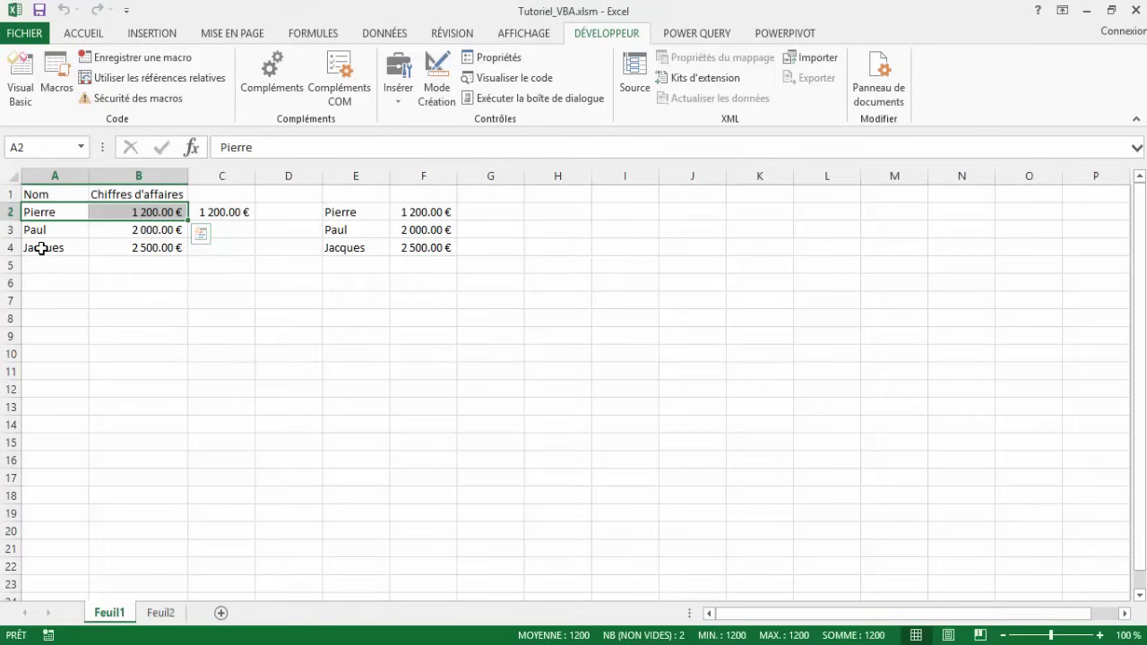
left_click_drag(41, 248, 123, 247, "ctrl")
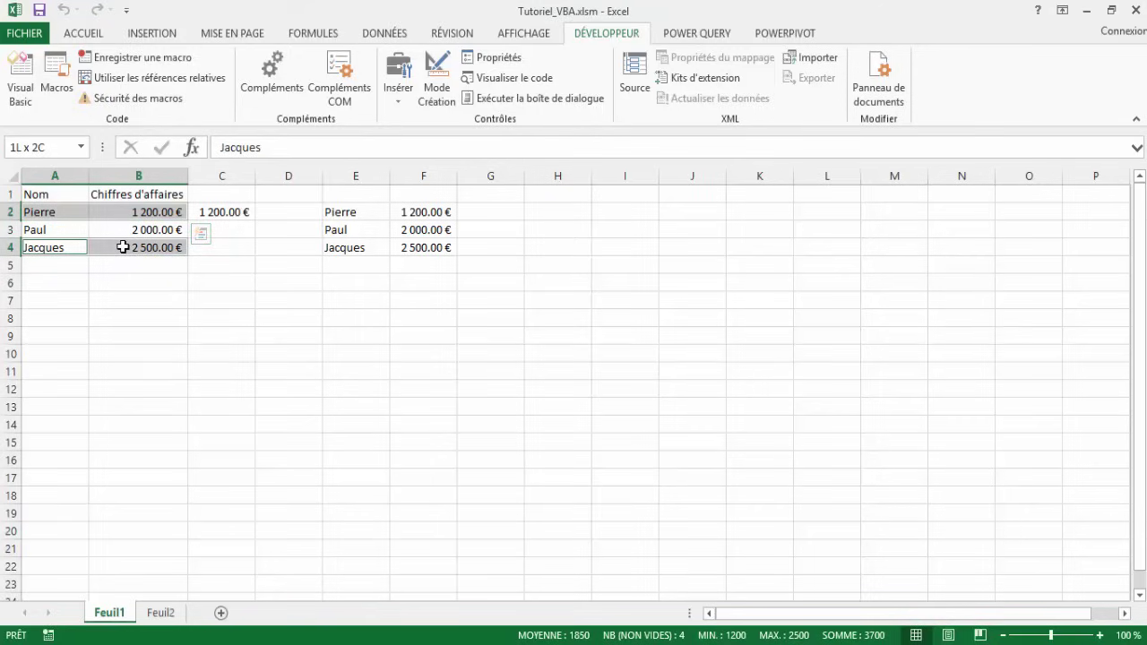
left_click(21, 78)
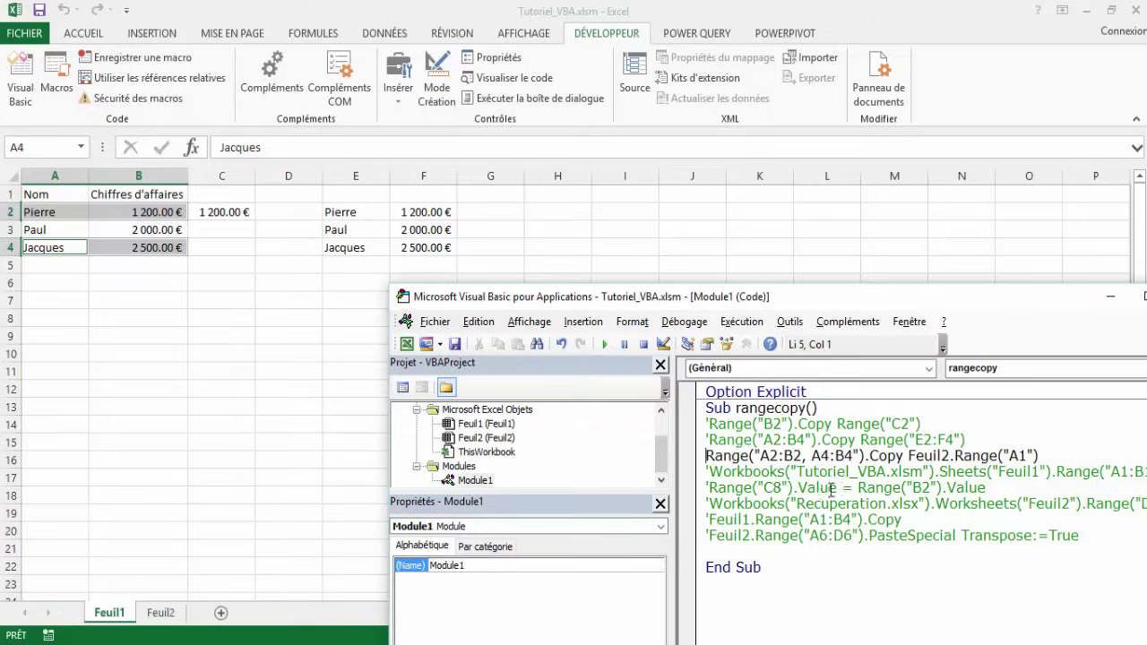
Step: Run rangecopy and confirm Feuil2, empty beforehand, now holds the first and last table rows
left_click(162, 615)
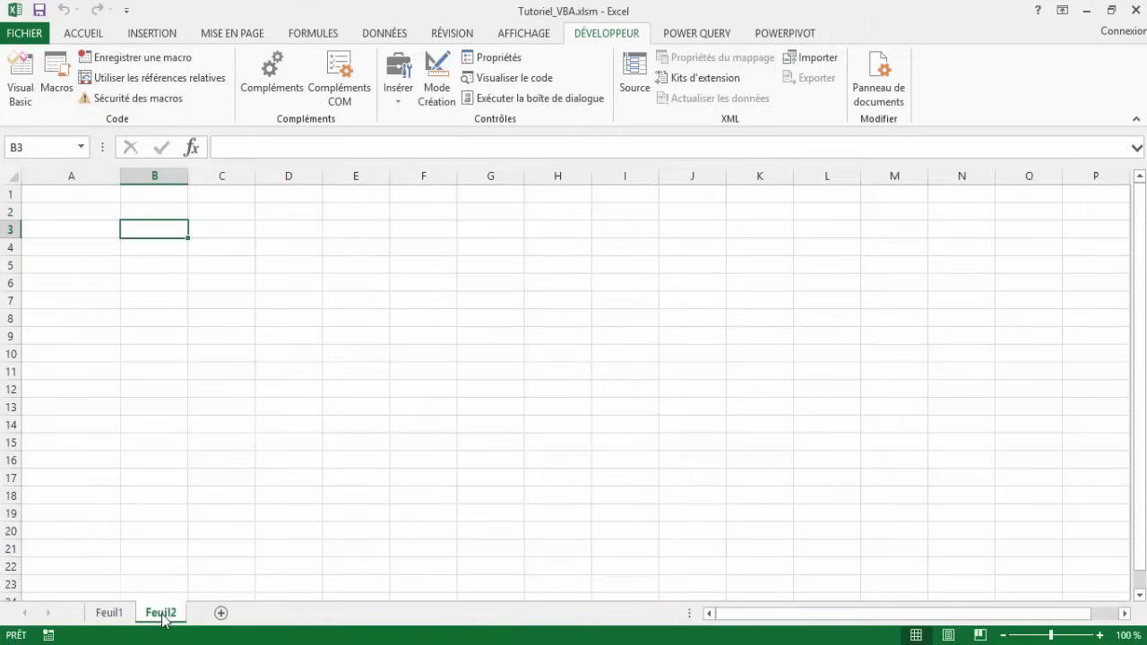
left_click(73, 194)
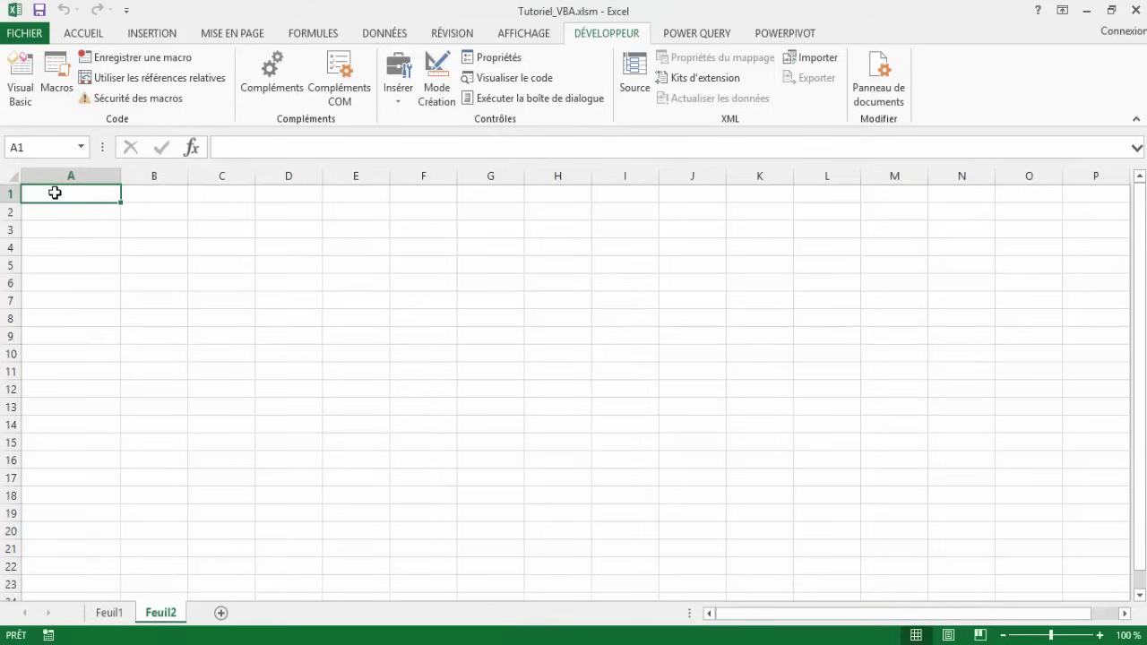
left_click(123, 614)
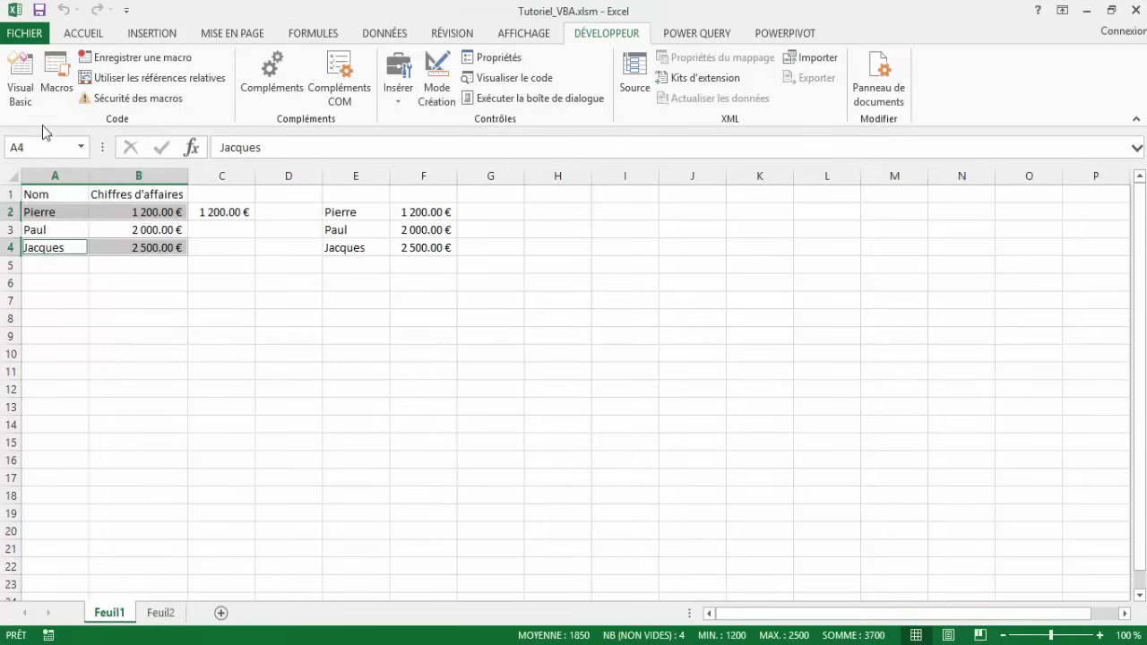
left_click(92, 304)
left_click(21, 90)
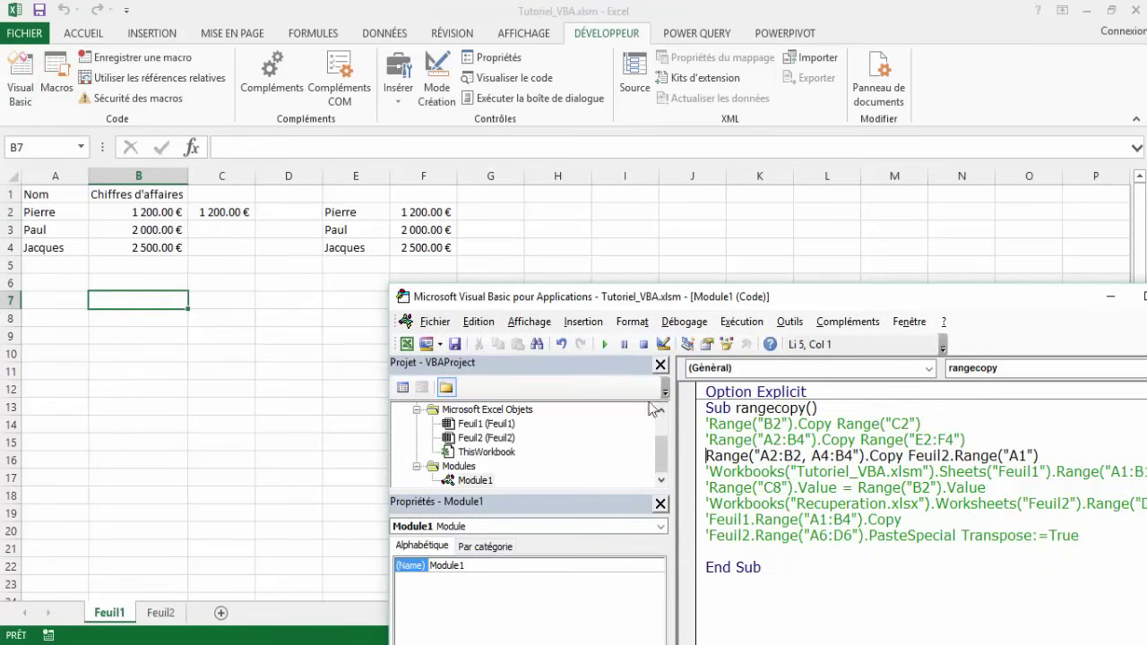
left_click(605, 346)
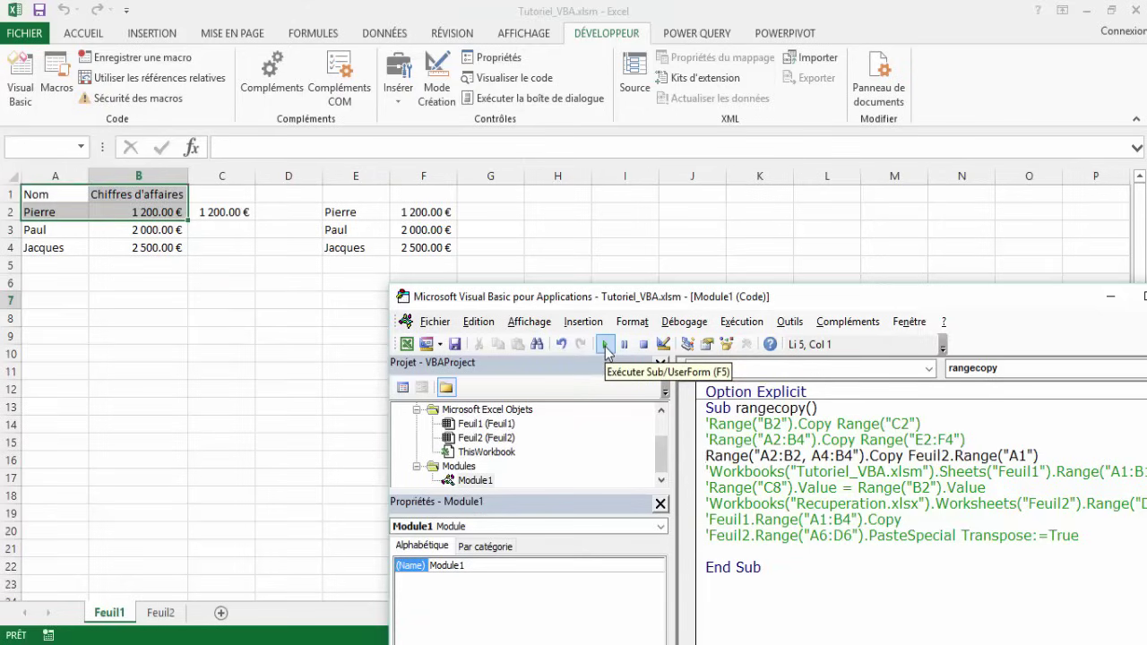
left_click(163, 613)
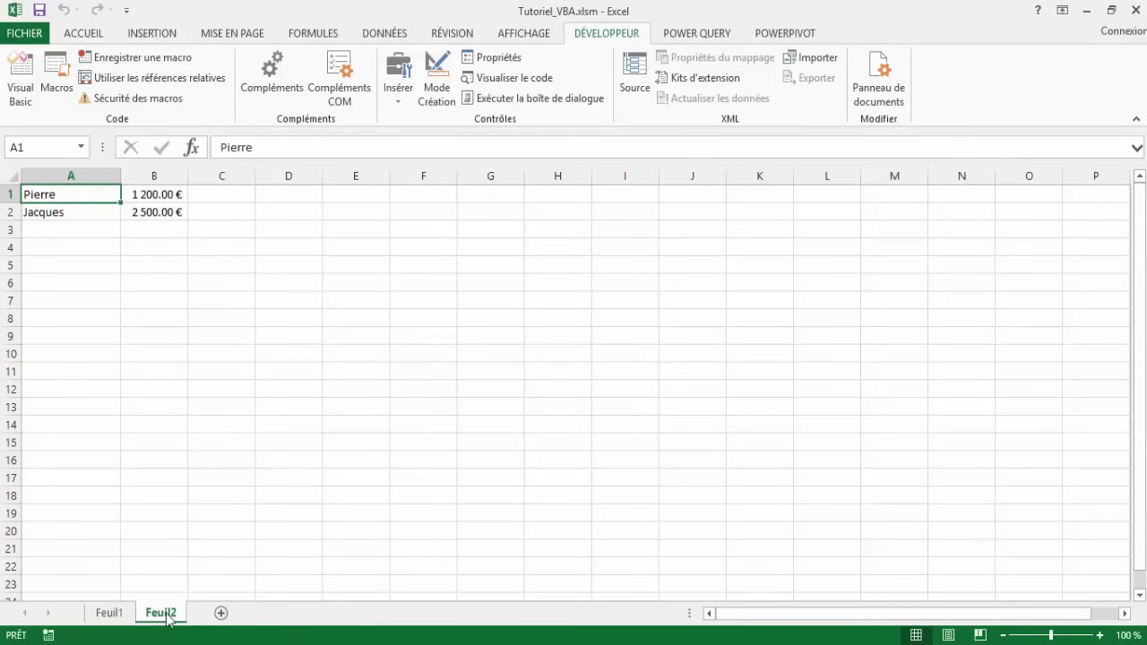
left_click(111, 613)
left_click(84, 318)
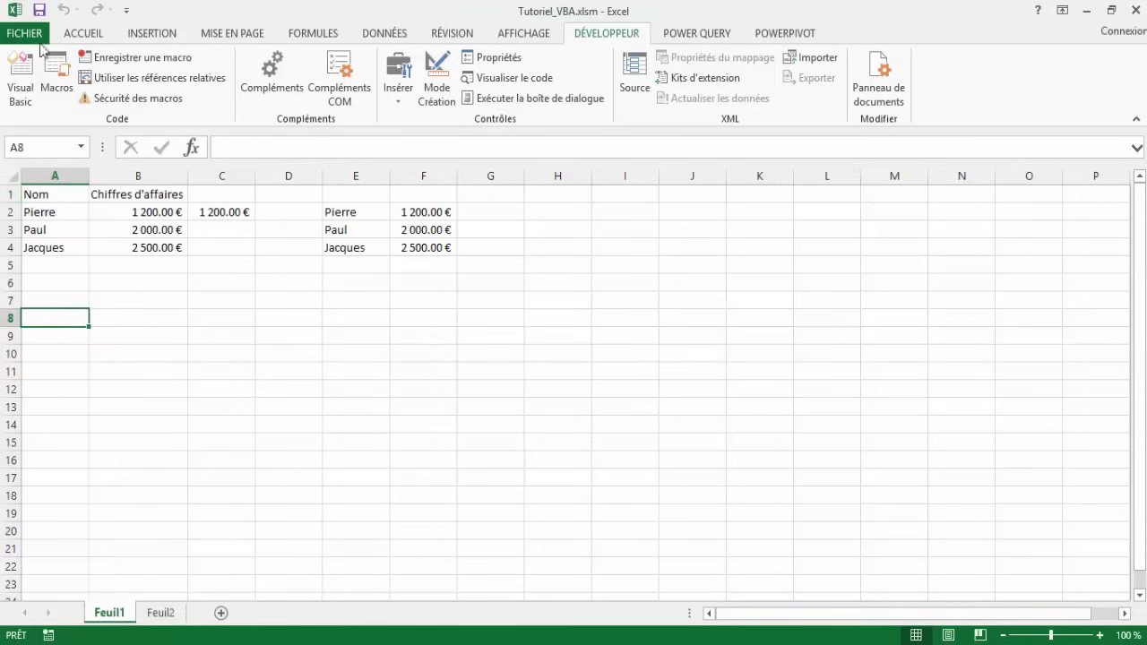
Step: Comment out the Feuil2 line and uncomment the Workbooks(...).Copy workbook-to-workbook line
left_click(20, 71)
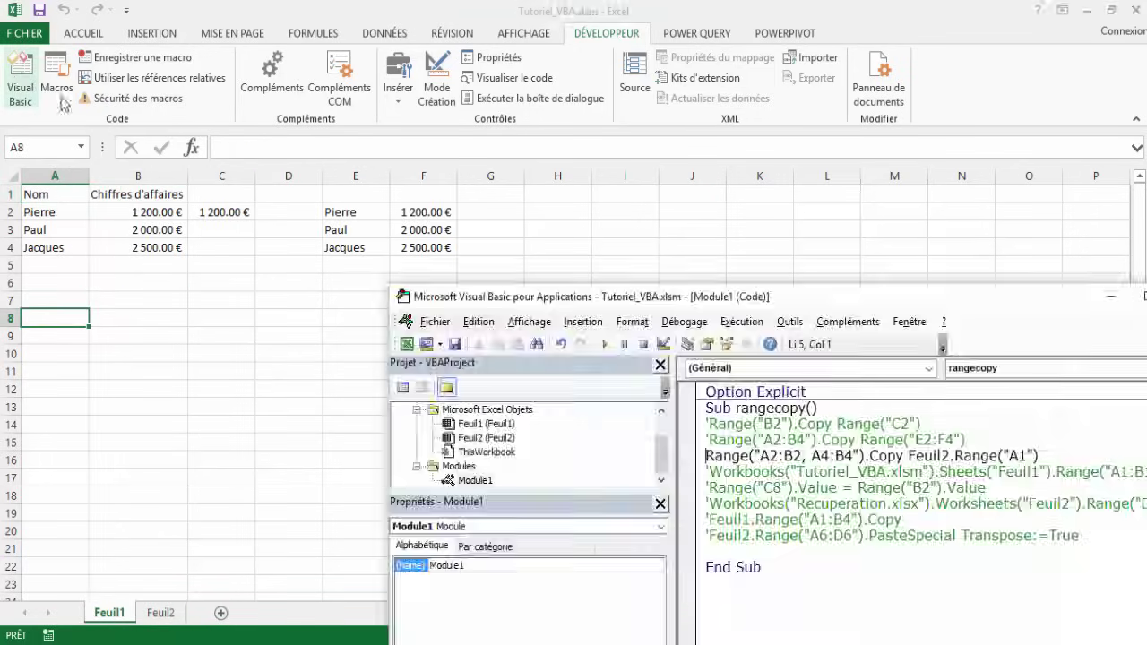
left_click(712, 458)
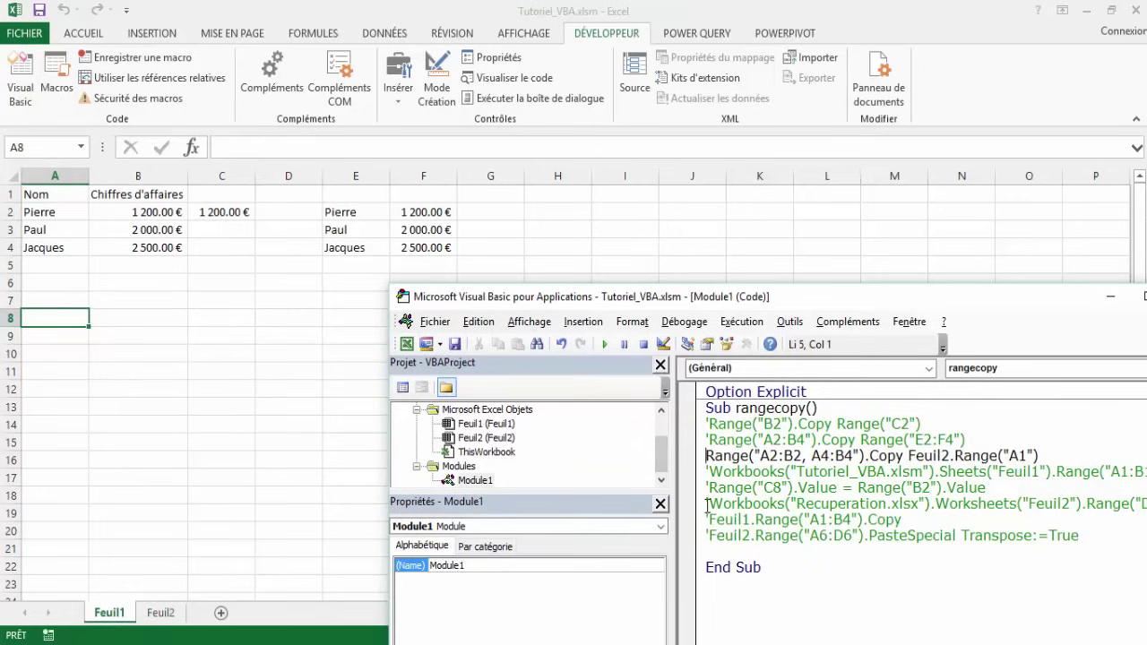
type("'")
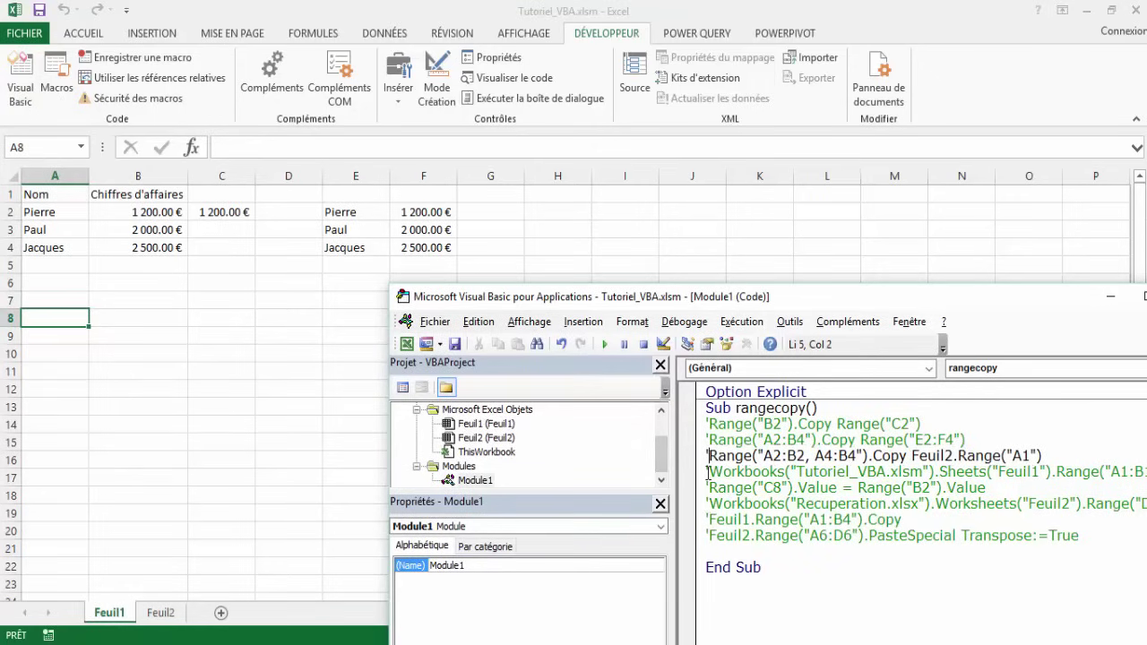
left_click(708, 470)
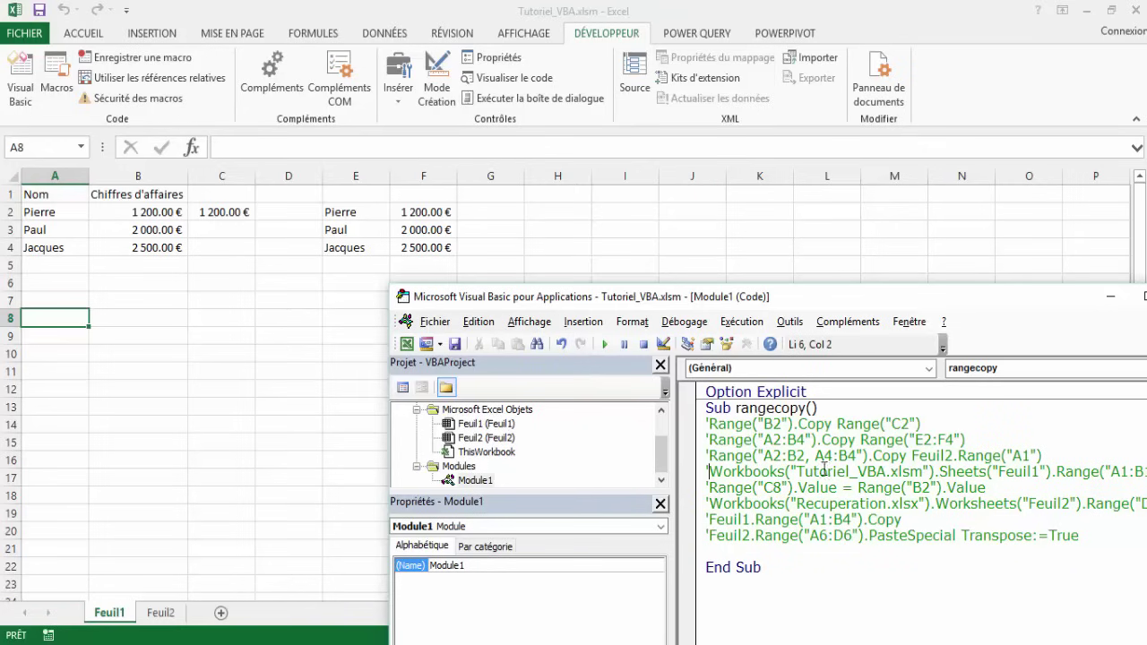
left_click_drag(825, 305, 456, 280)
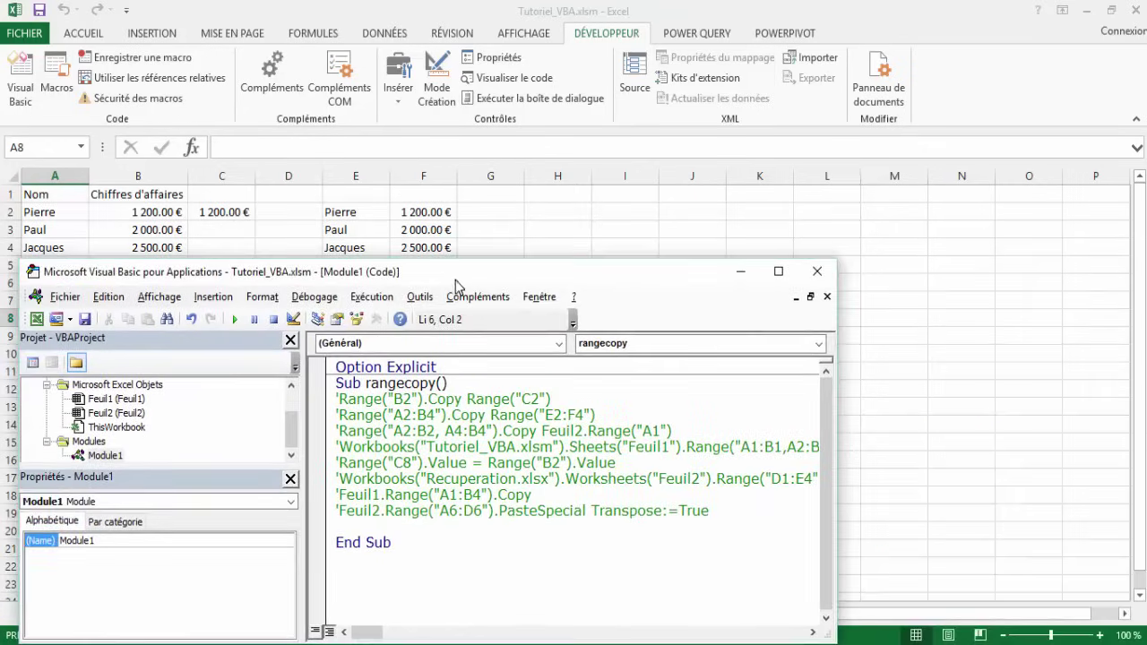
left_click_drag(837, 525, 1110, 510)
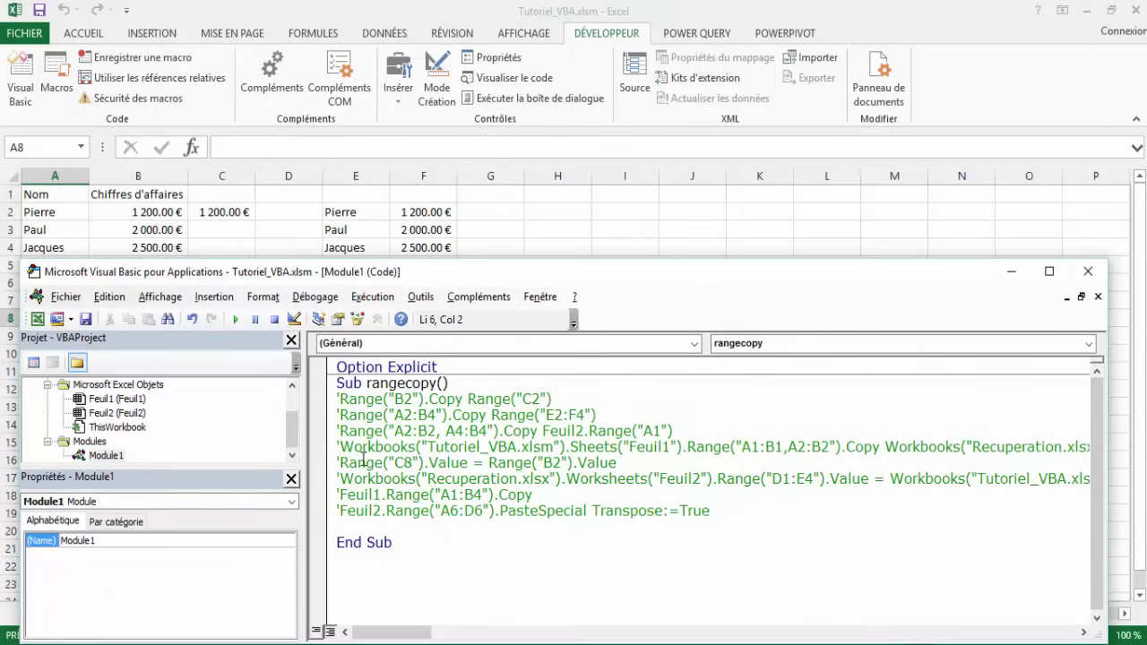
key("BackSpace")
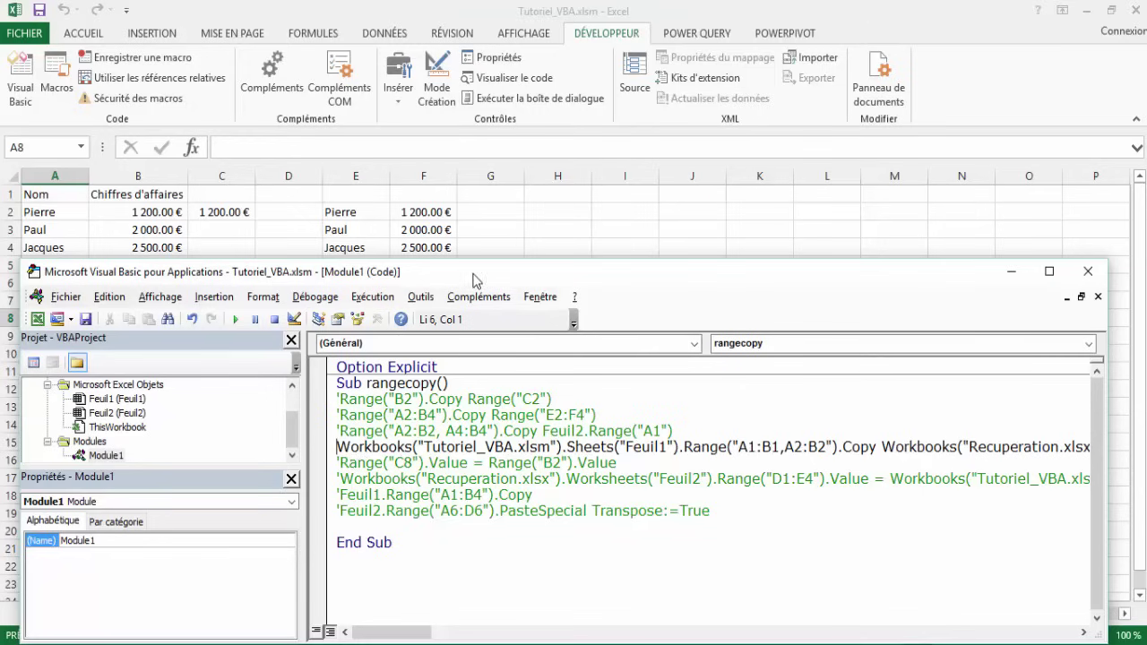
left_click_drag(474, 281, 605, 288)
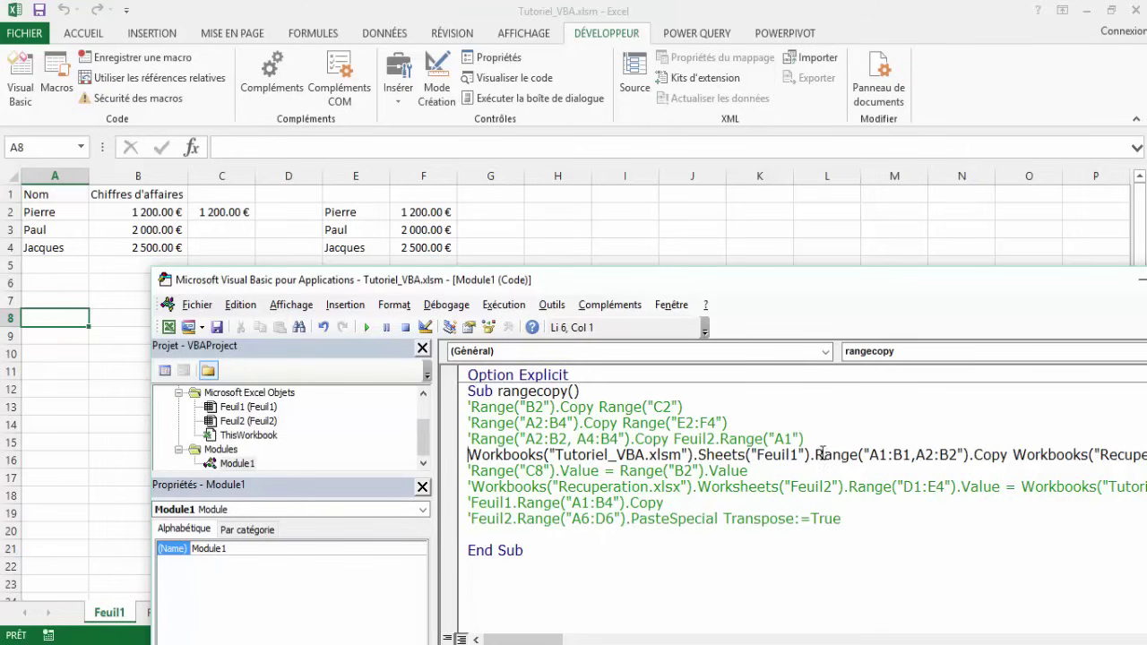
Step: Highlight A1:B2 as the copy's source range, then switch to the recuperation.xlsx workbook
left_click_drag(816, 455, 961, 455)
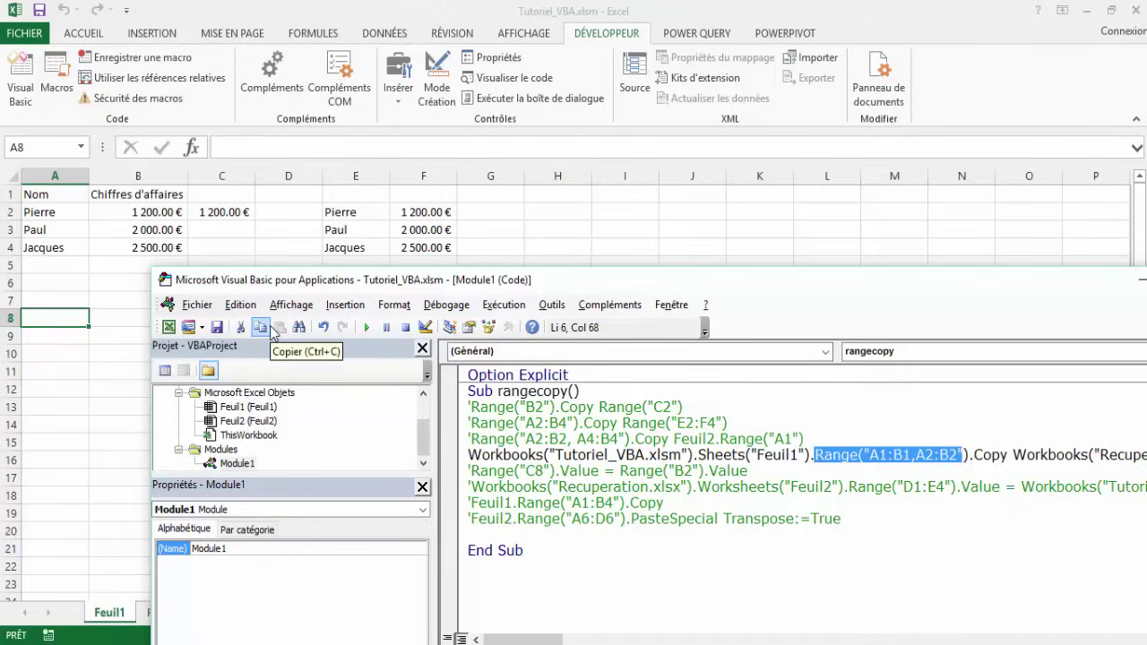
left_click(51, 197)
left_click_drag(51, 197, 167, 214)
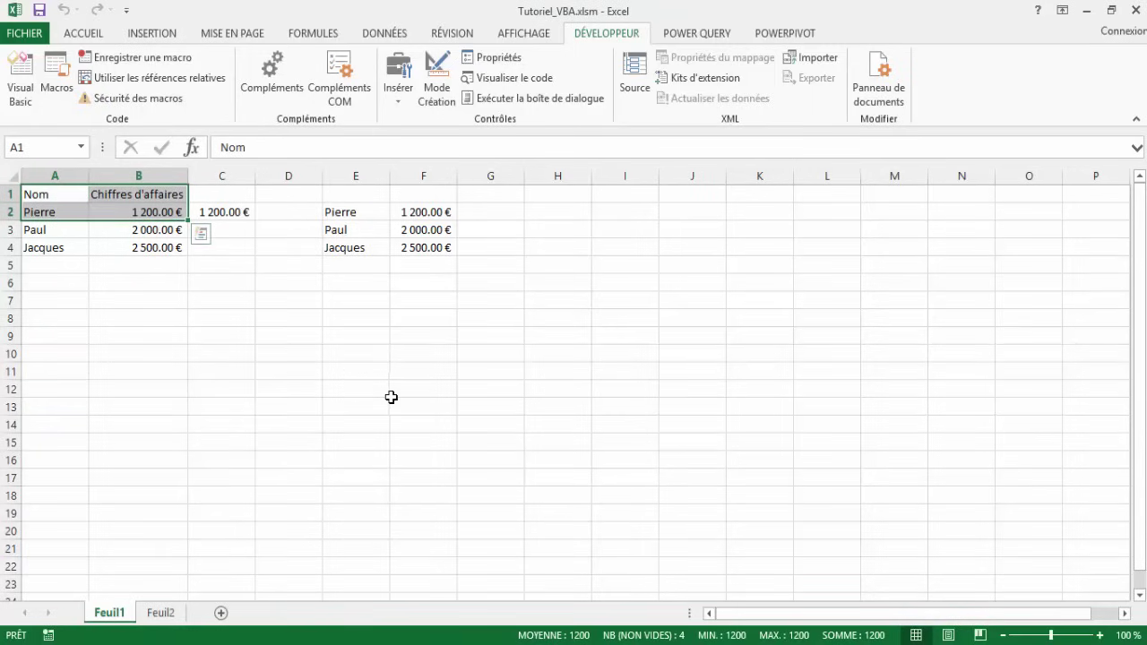
left_click(23, 81)
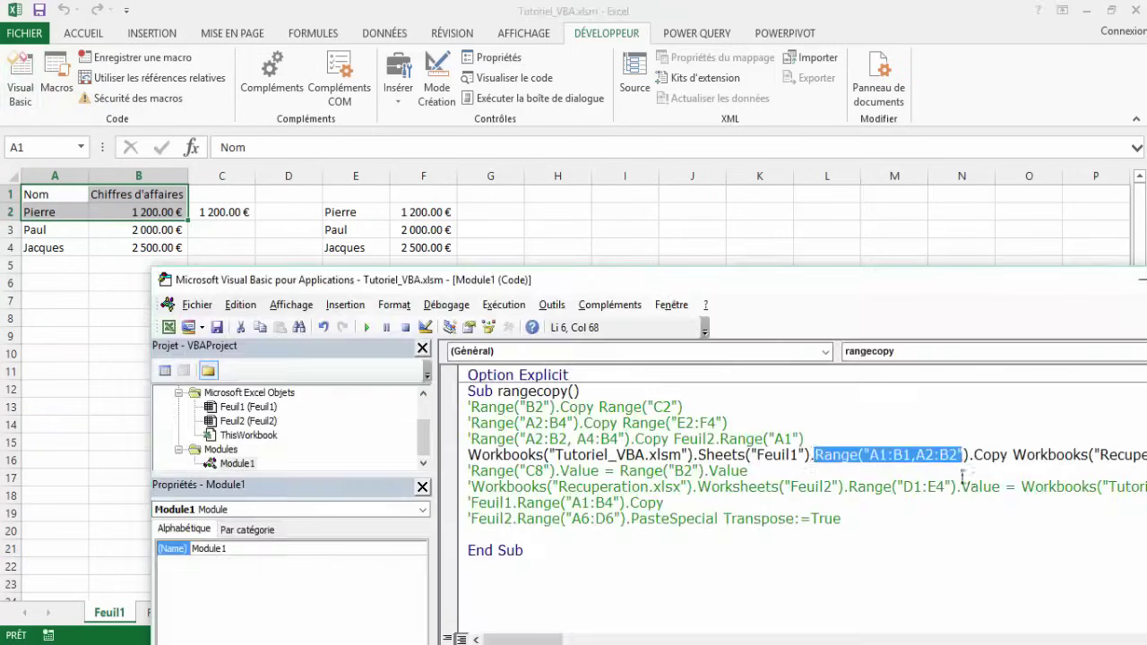
left_click_drag(544, 640, 579, 642)
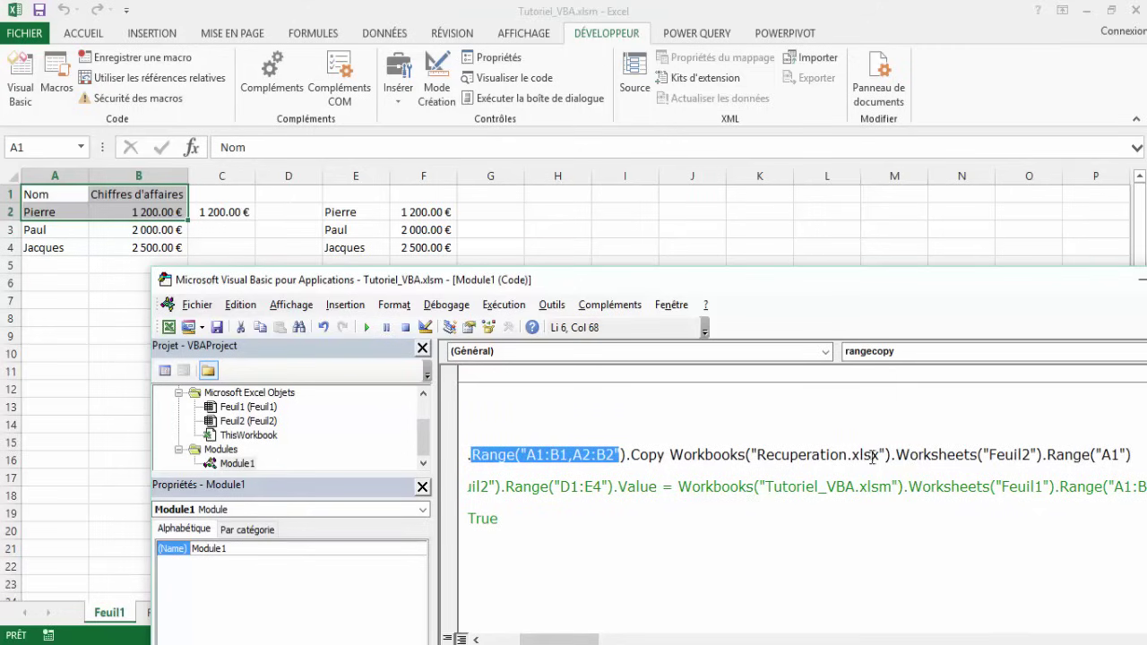
left_click(72, 384)
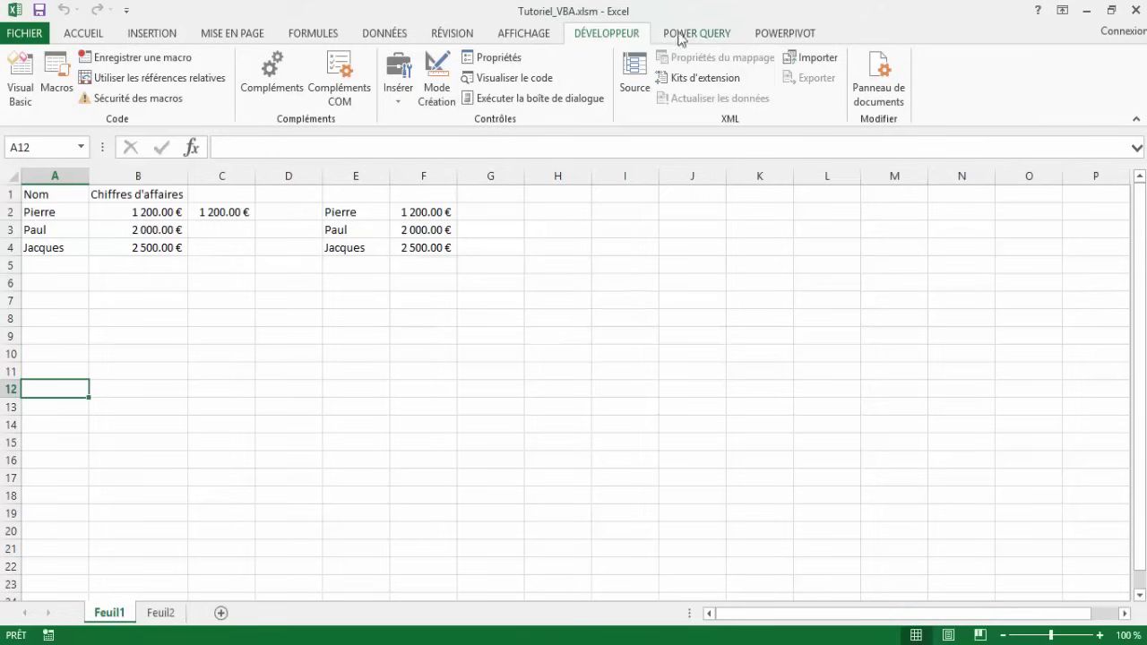
left_click(523, 34)
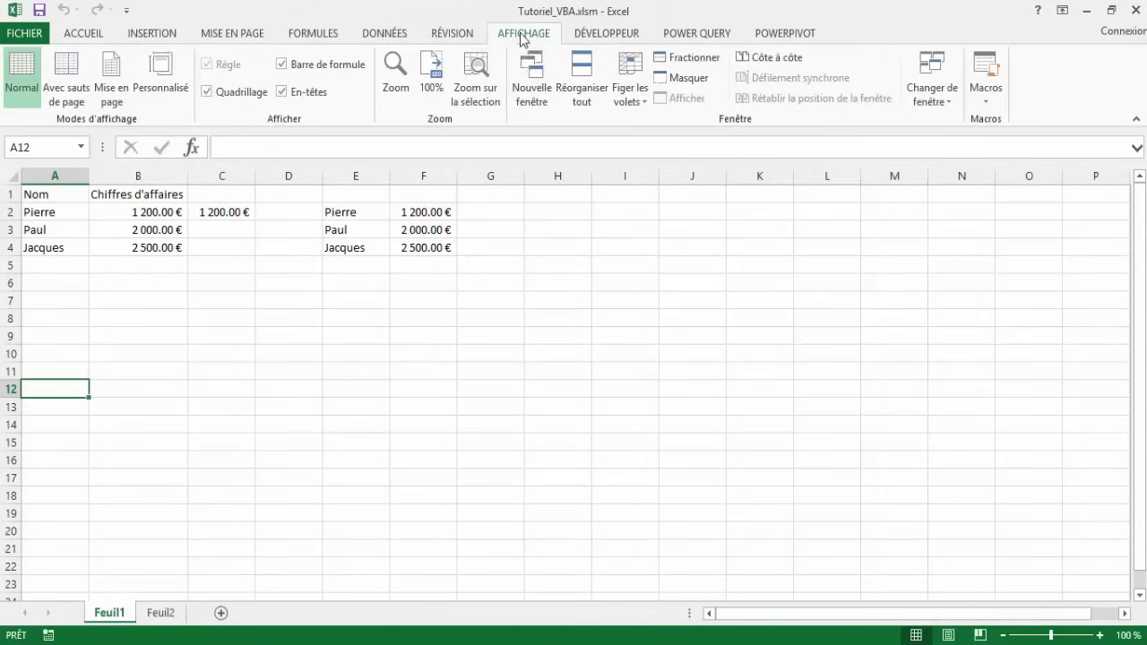
left_click(941, 105)
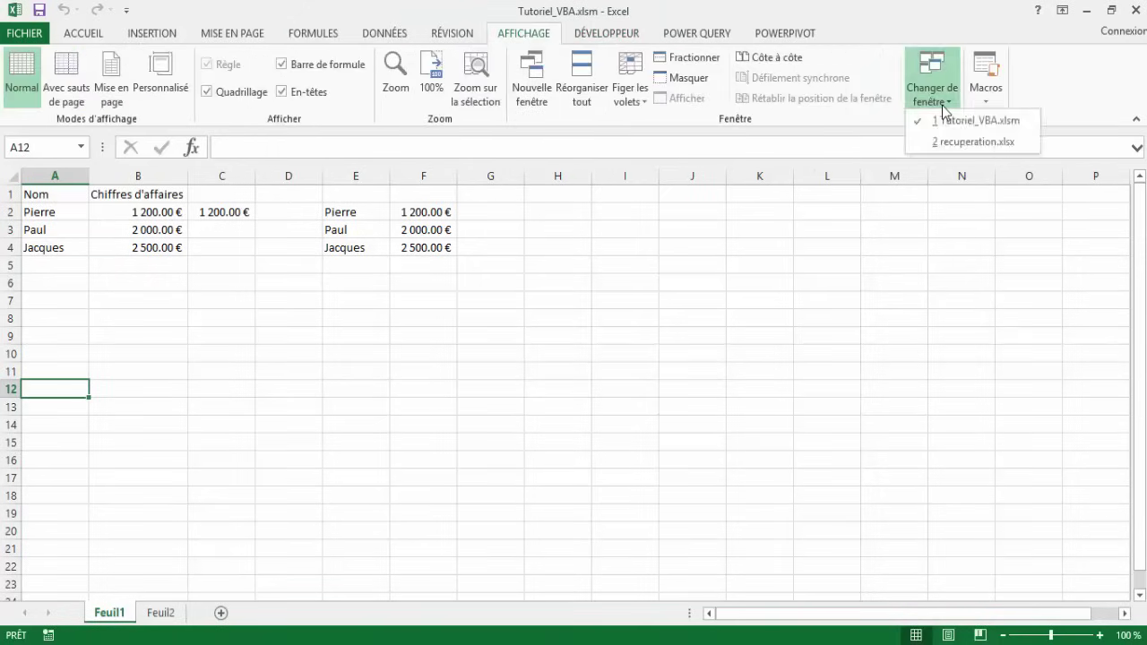
left_click(952, 145)
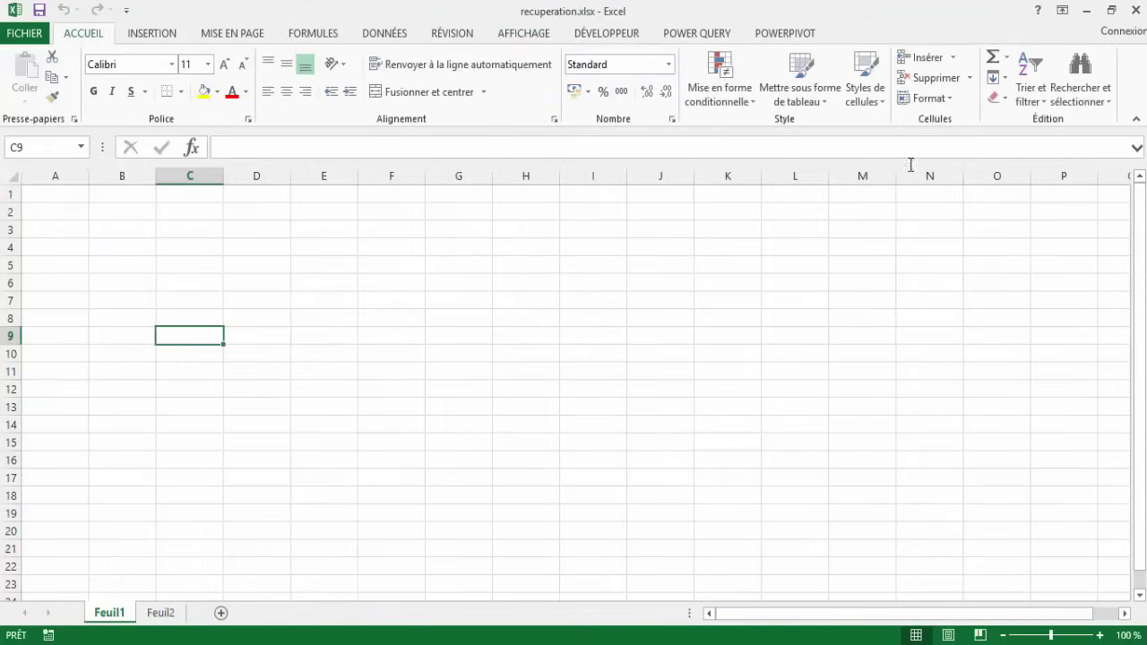
Step: In recuperation.xlsx, open the VBA editor and read through the full Workbooks(...) copy line
left_click(80, 212)
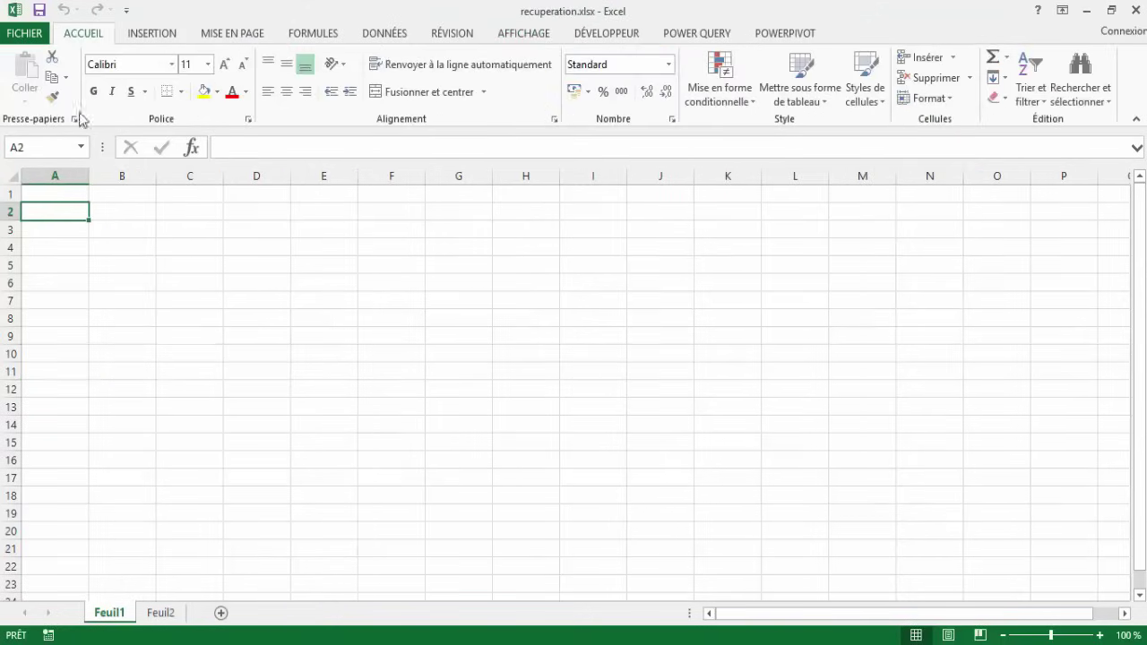
left_click(603, 40)
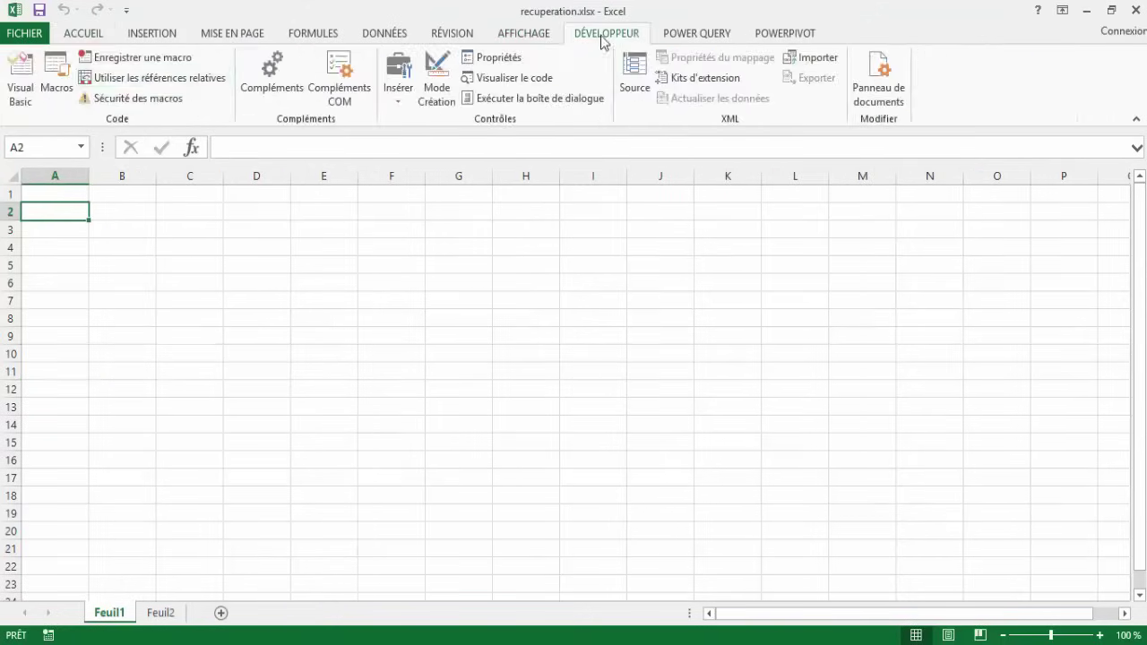
left_click(20, 82)
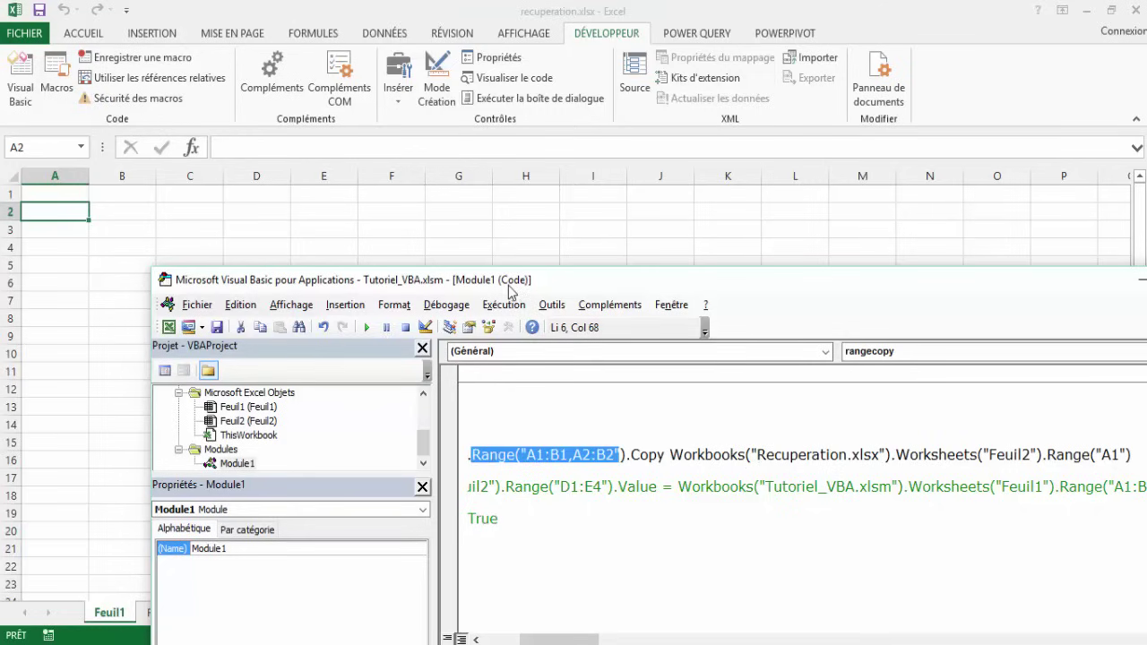
left_click_drag(508, 278, 590, 272)
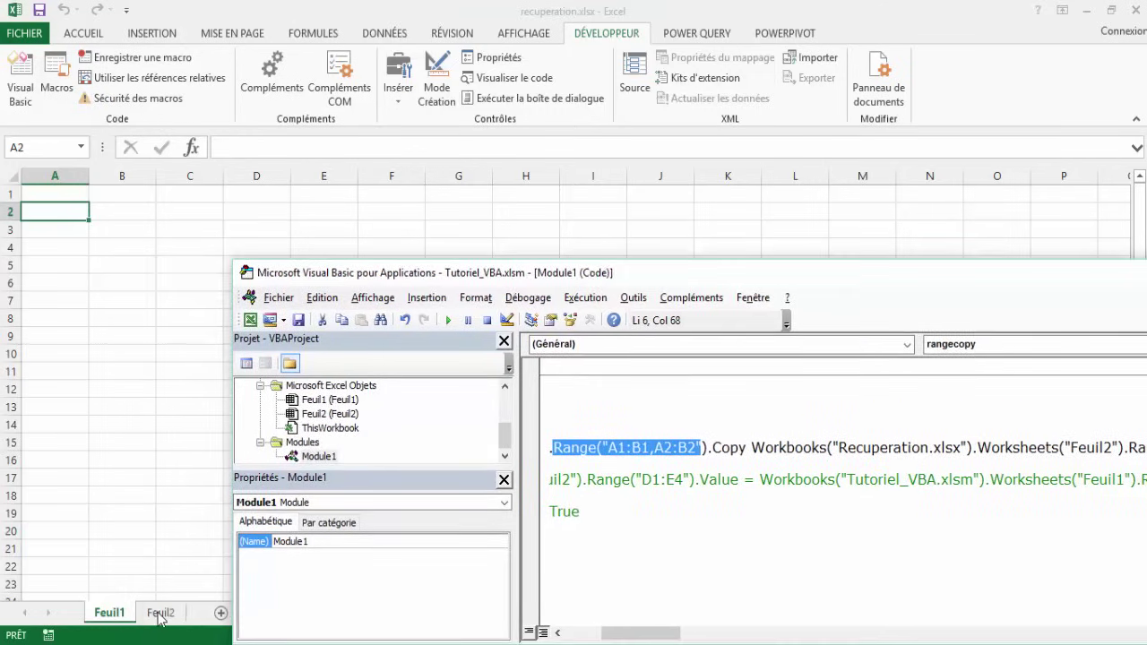
left_click_drag(910, 281, 750, 258)
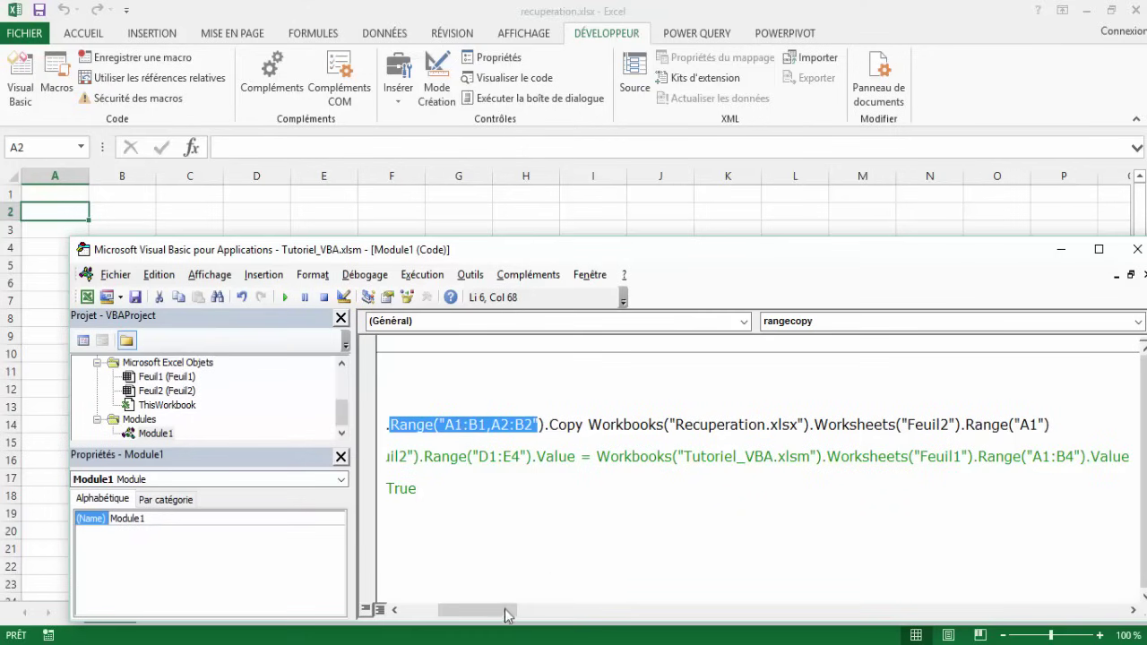
mouse_move(504, 615)
left_mouse_down()
mouse_move(472, 614)
mouse_move(522, 612)
left_mouse_up()
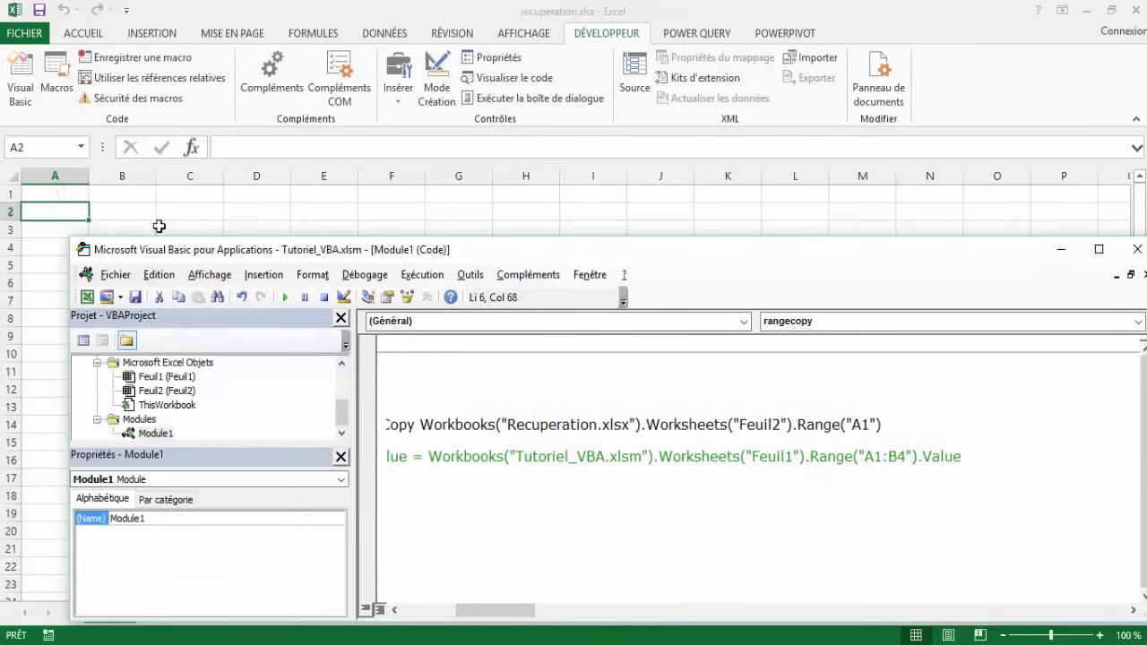
left_click_drag(505, 617, 451, 615)
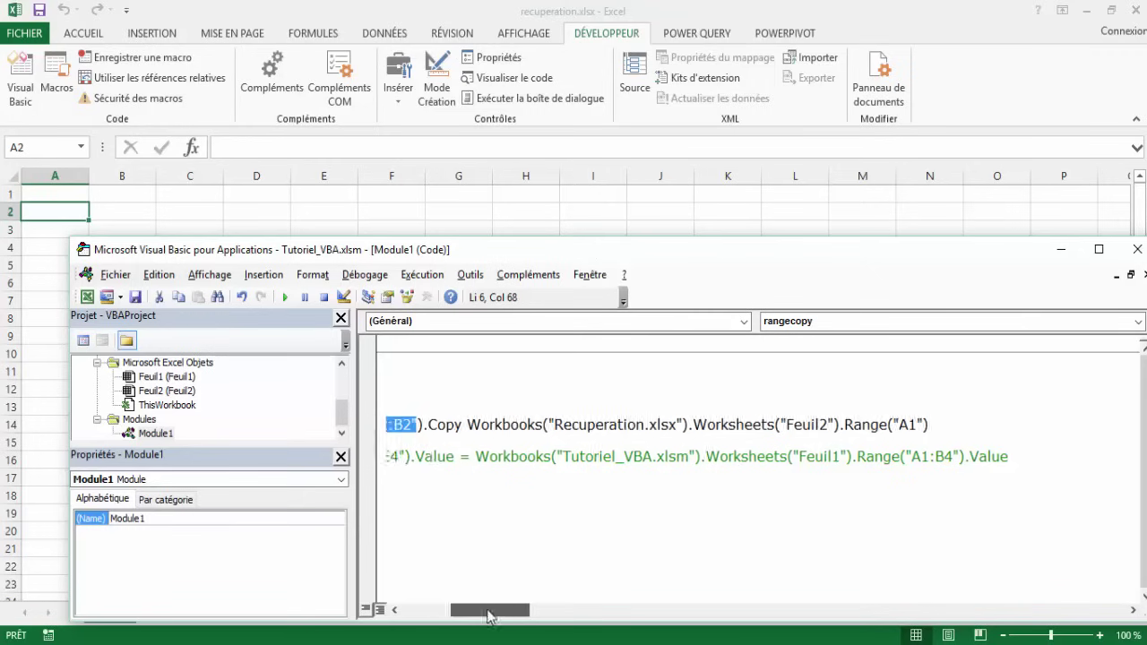
left_click(387, 425)
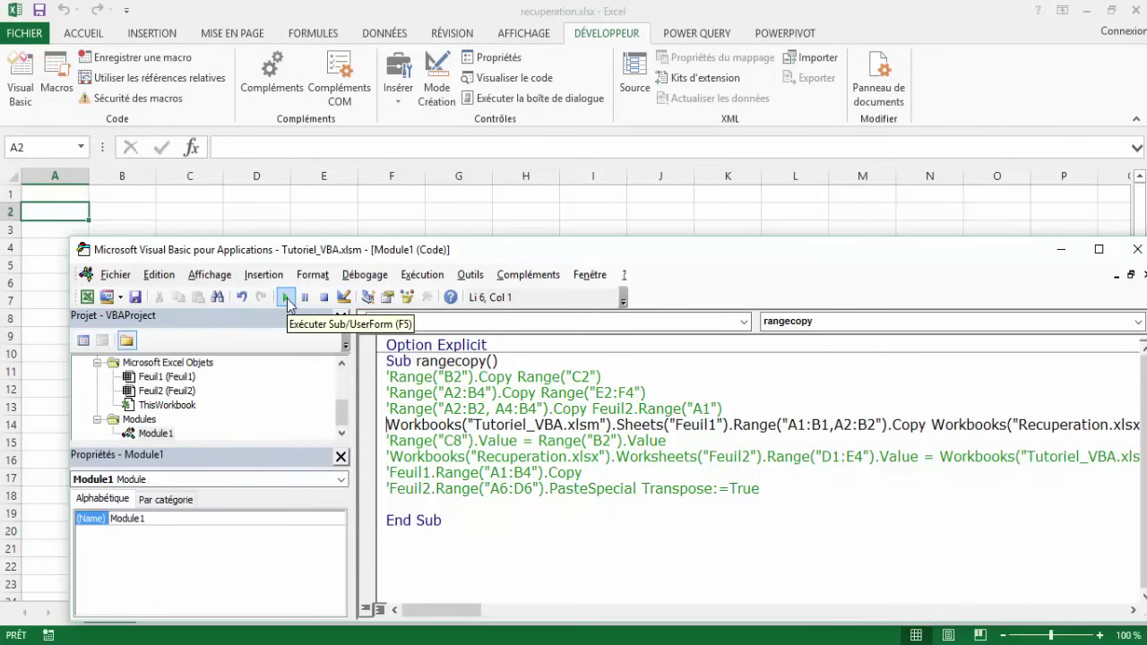
left_click_drag(412, 257, 546, 253)
Step: Show recuperation's Feuil2, then select the source range A1:B2 in Tutoriel_VBA
left_click(159, 340)
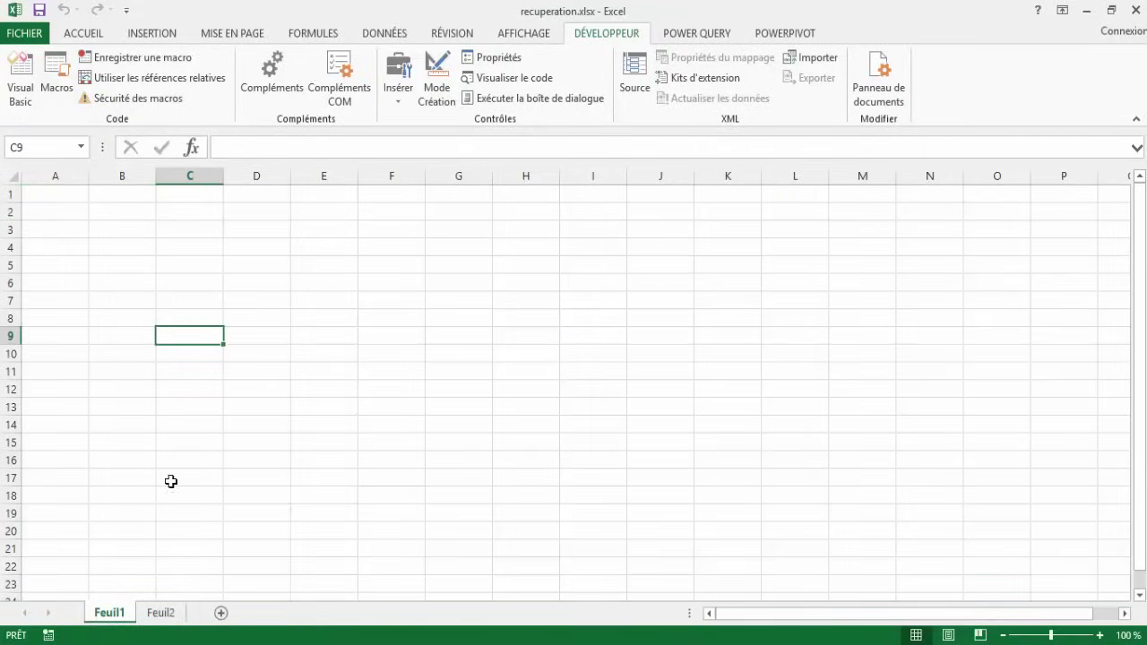
left_click(162, 612)
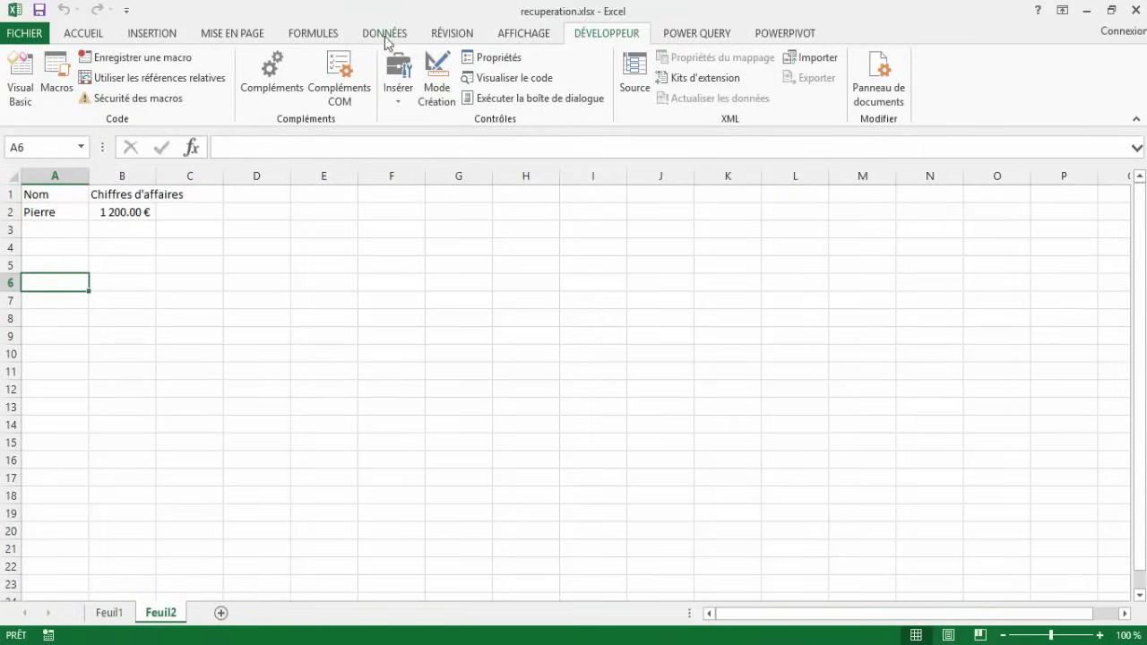
left_click(535, 38)
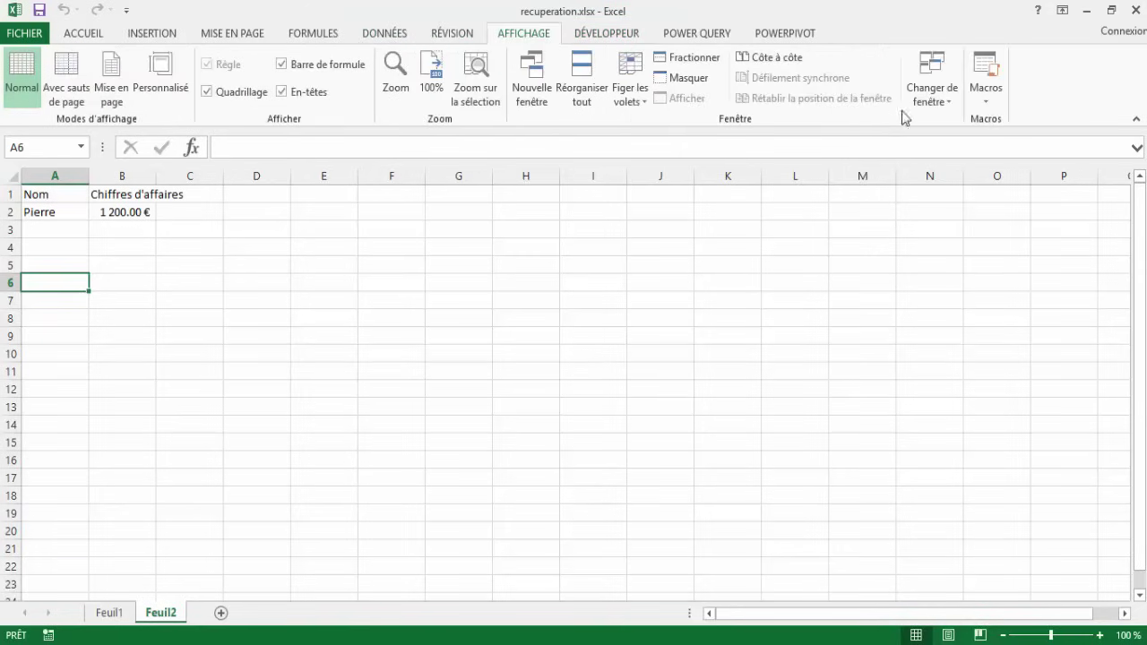
left_click(954, 108)
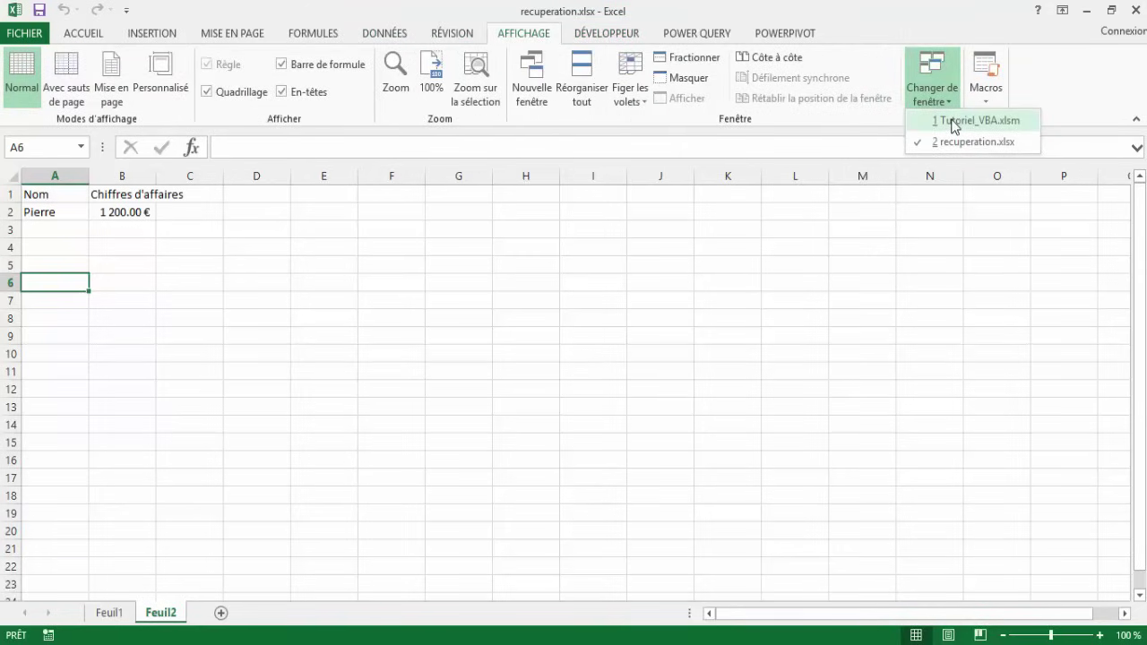
left_click(954, 126)
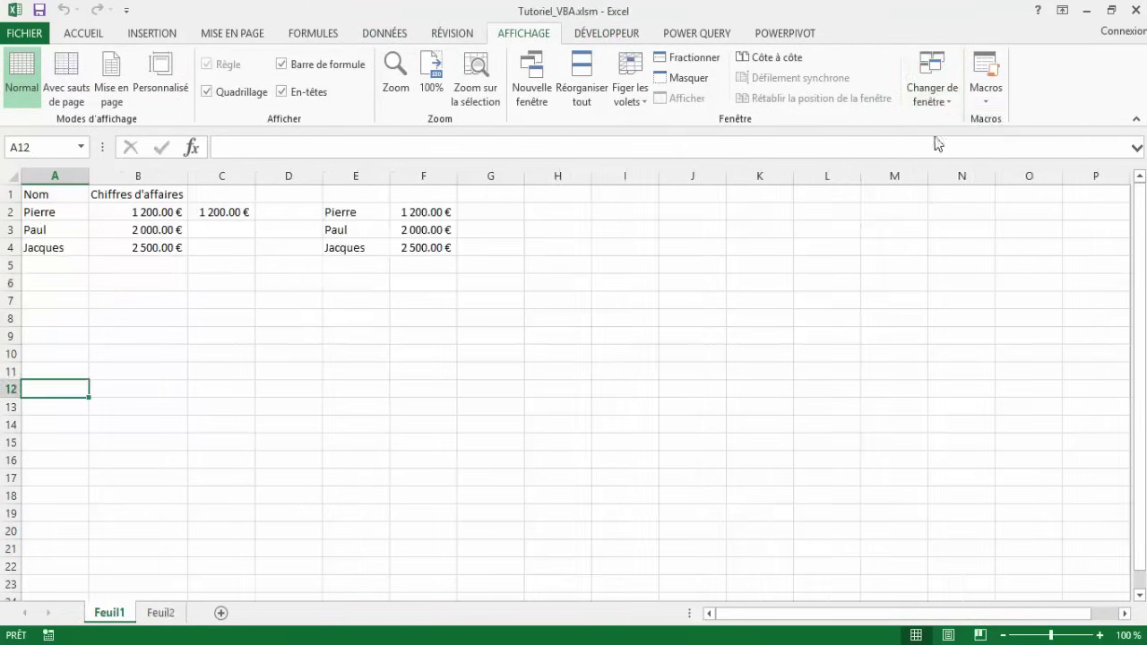
left_click(42, 195)
left_click_drag(42, 195, 123, 214)
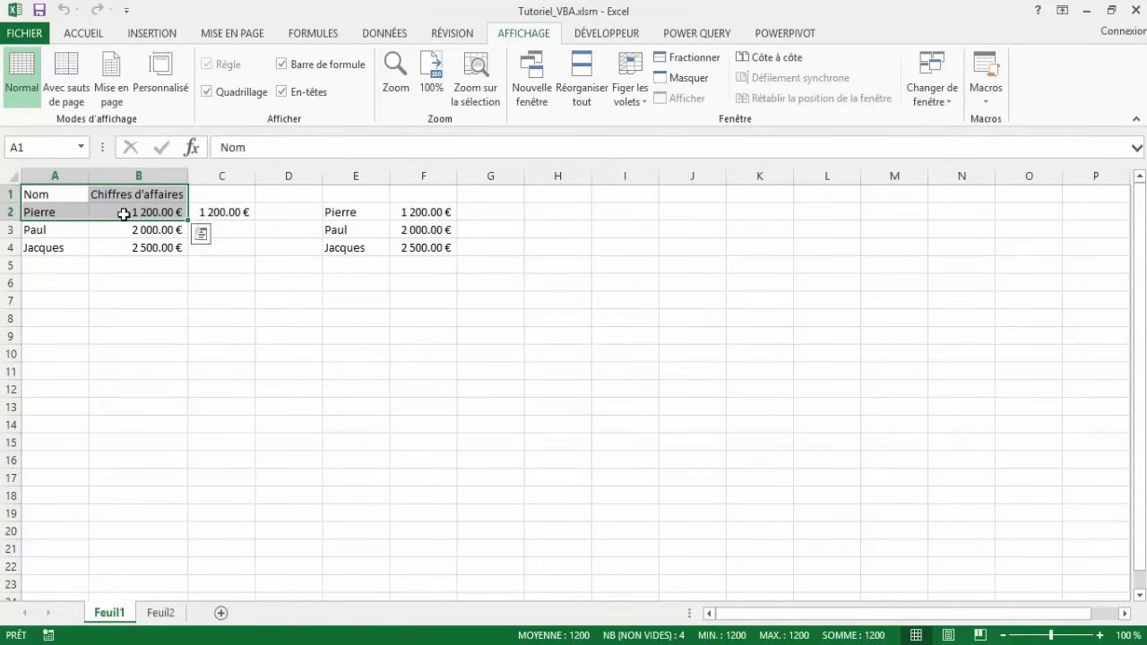
Step: Confirm recuperation's Feuil2 shows the Nom and Pierre rows, then return to Tutoriel_VBA
left_click(927, 106)
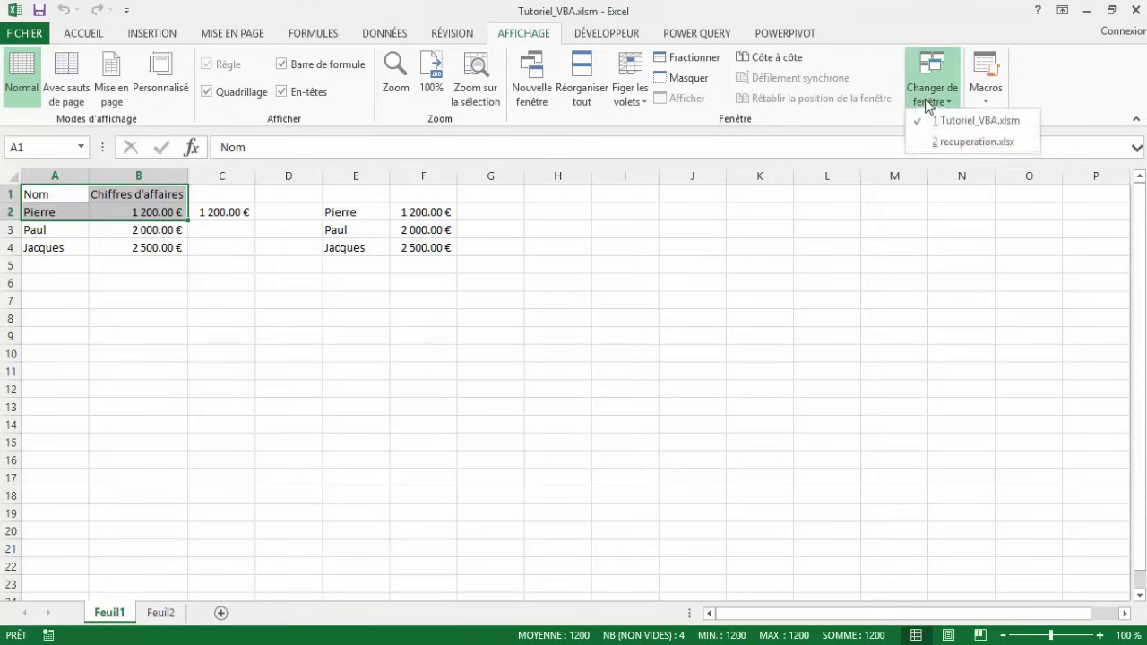
left_click(941, 144)
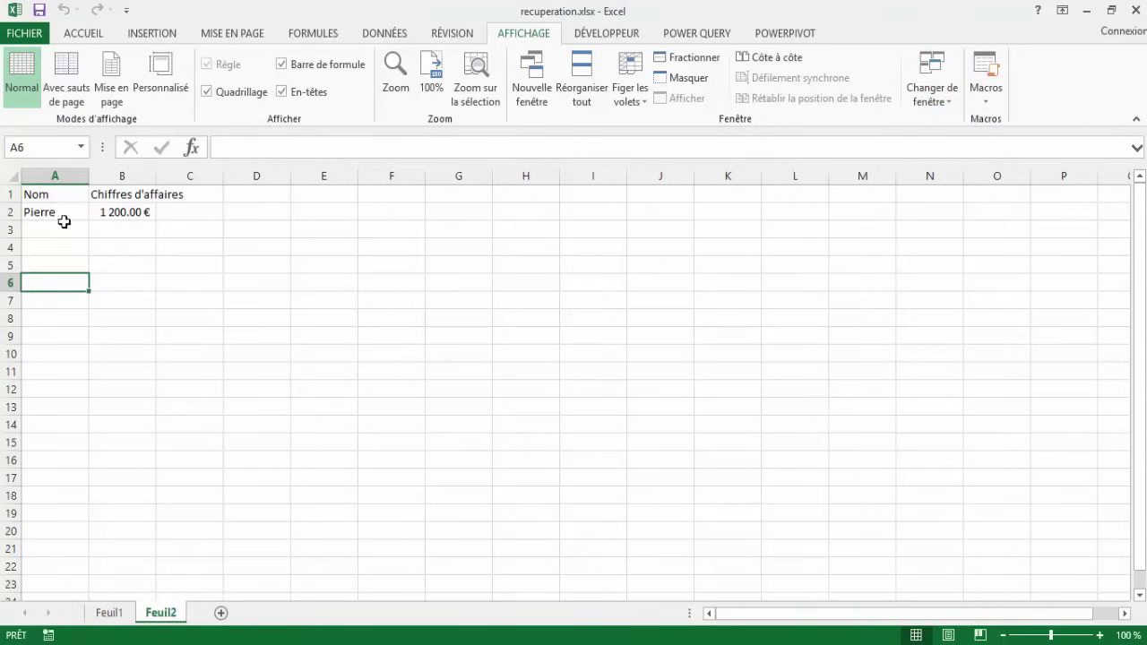
left_click(37, 192)
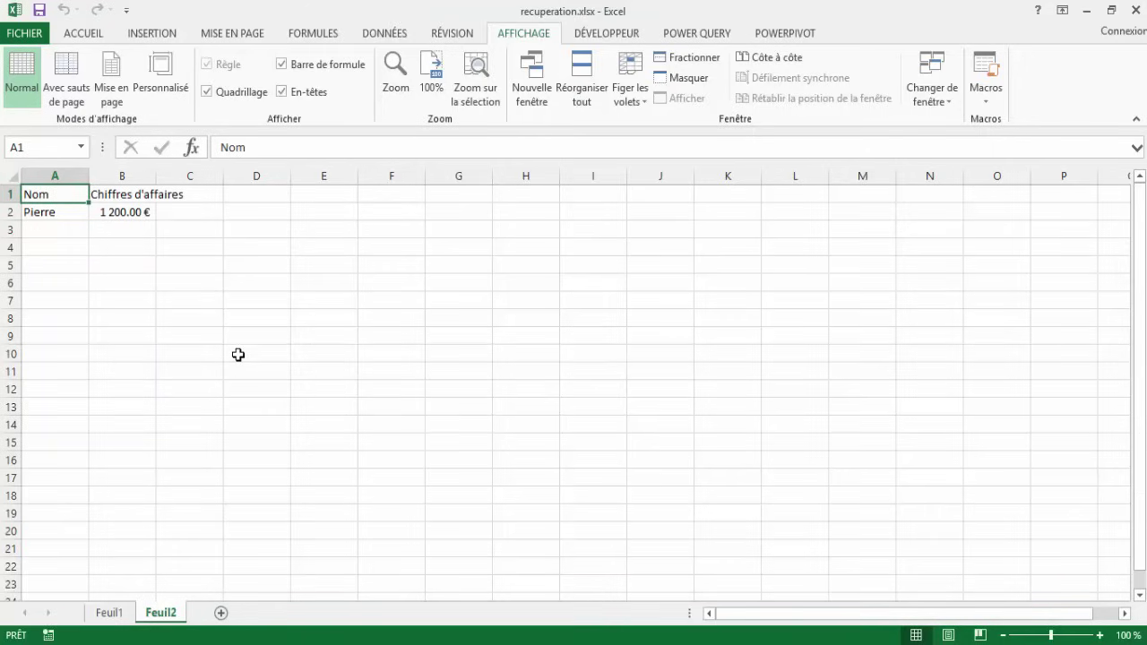
left_click(237, 355)
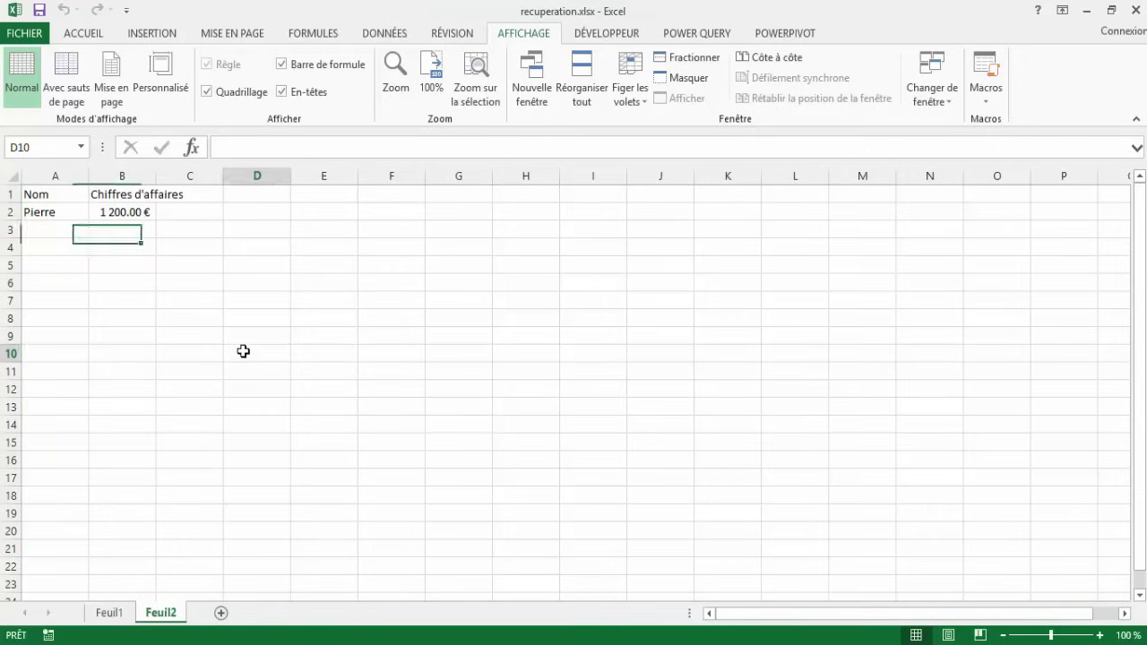
left_click(937, 107)
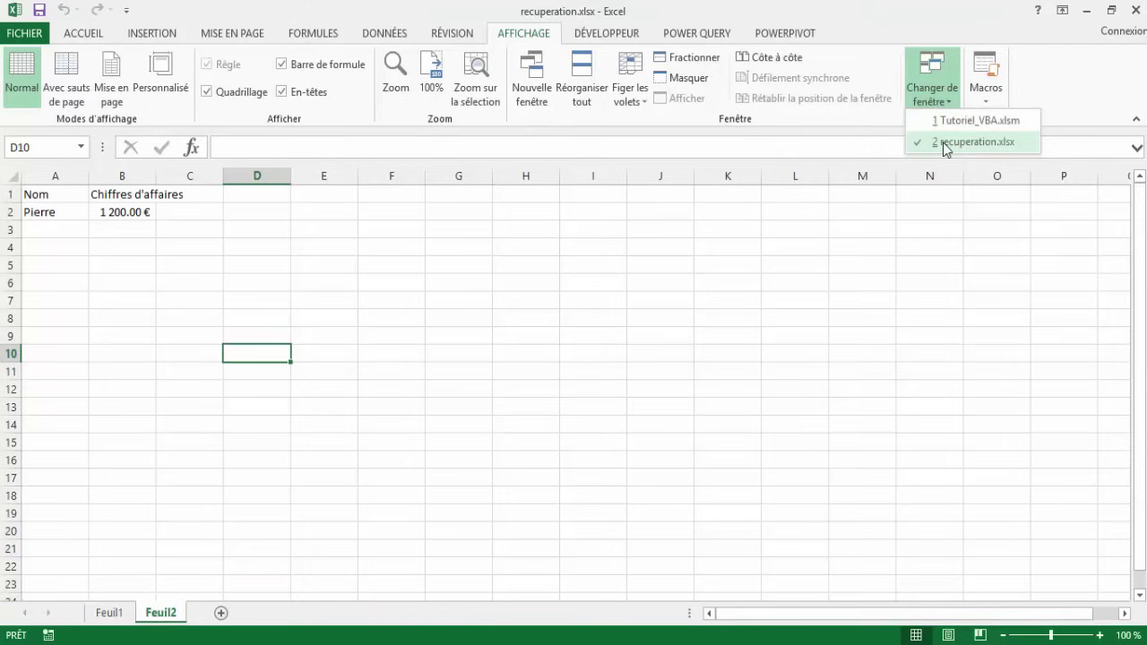
left_click(320, 242)
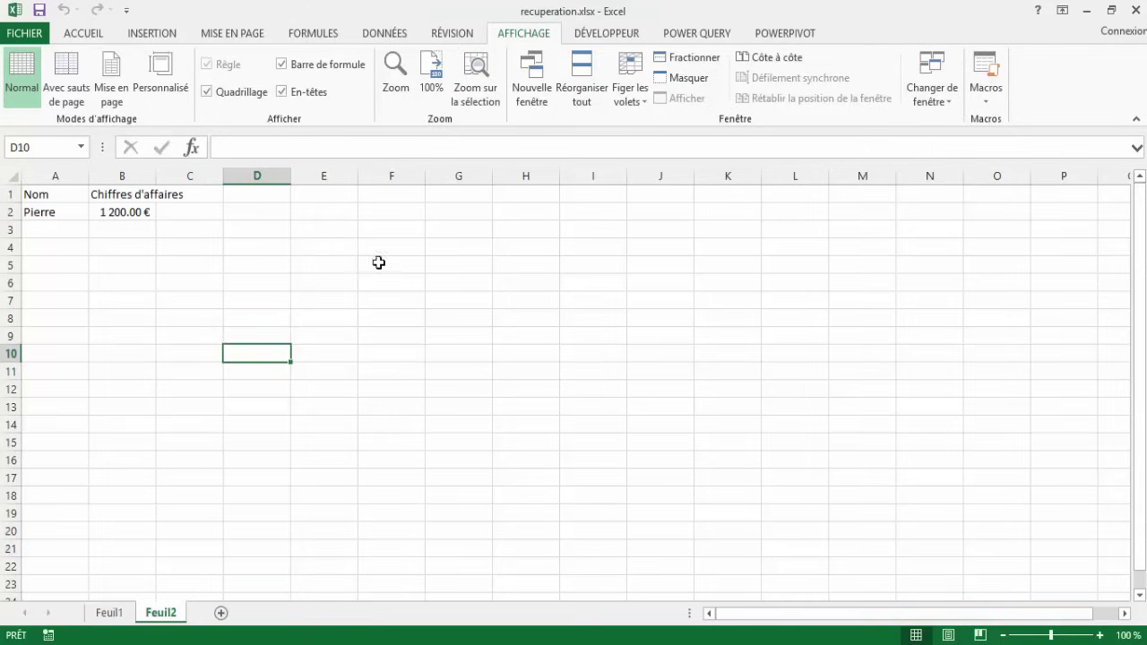
left_click(938, 105)
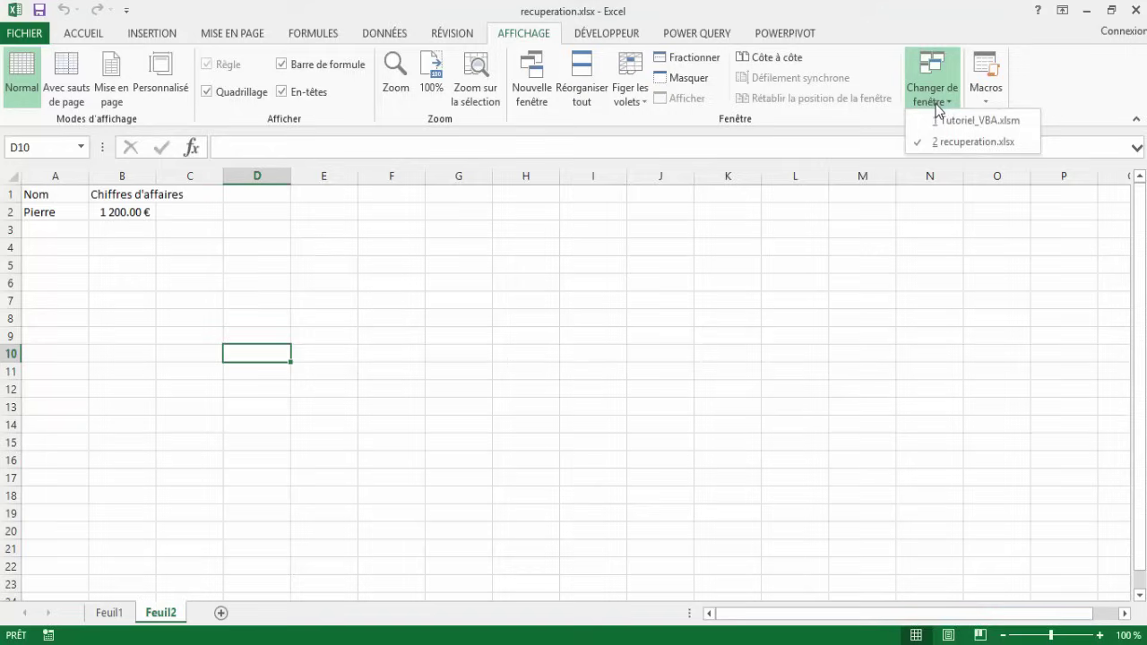
left_click(951, 124)
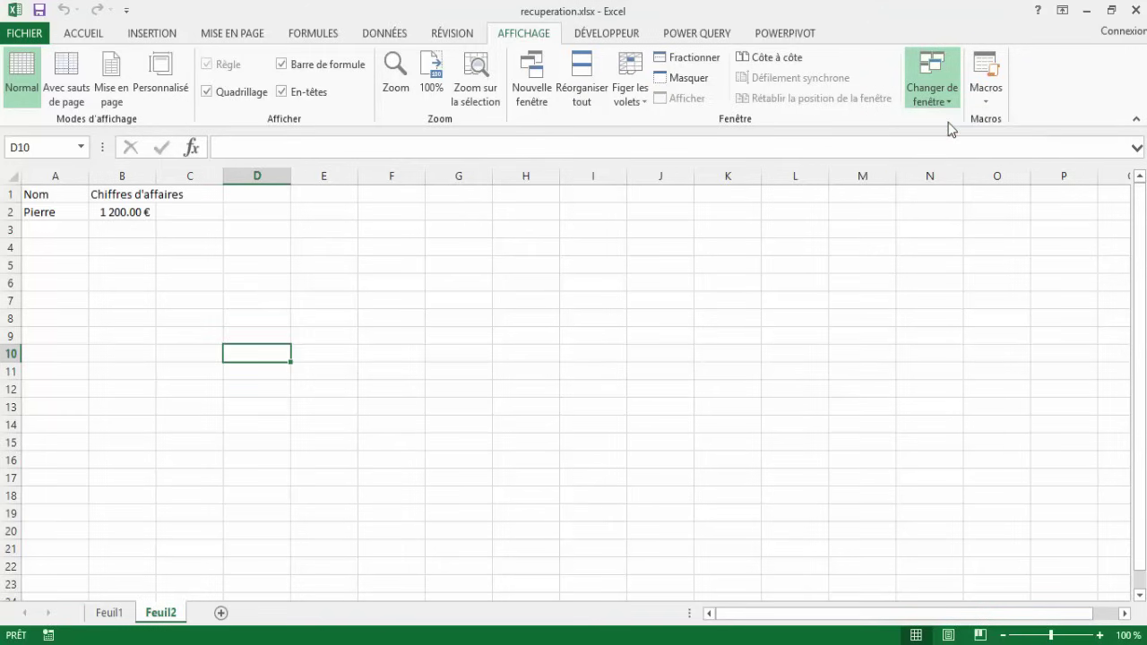
left_click(215, 278)
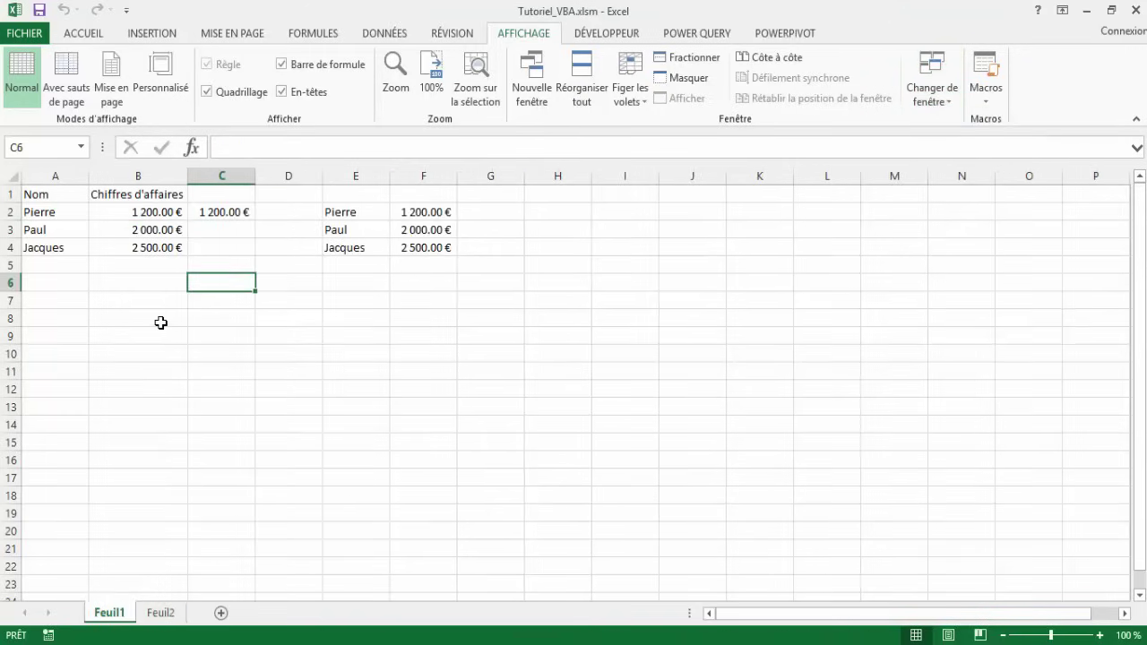
Step: In the VBA editor, comment out the Workbooks copy line and uncomment the Range("C8").Value = Range("B2").Value line
left_click(626, 36)
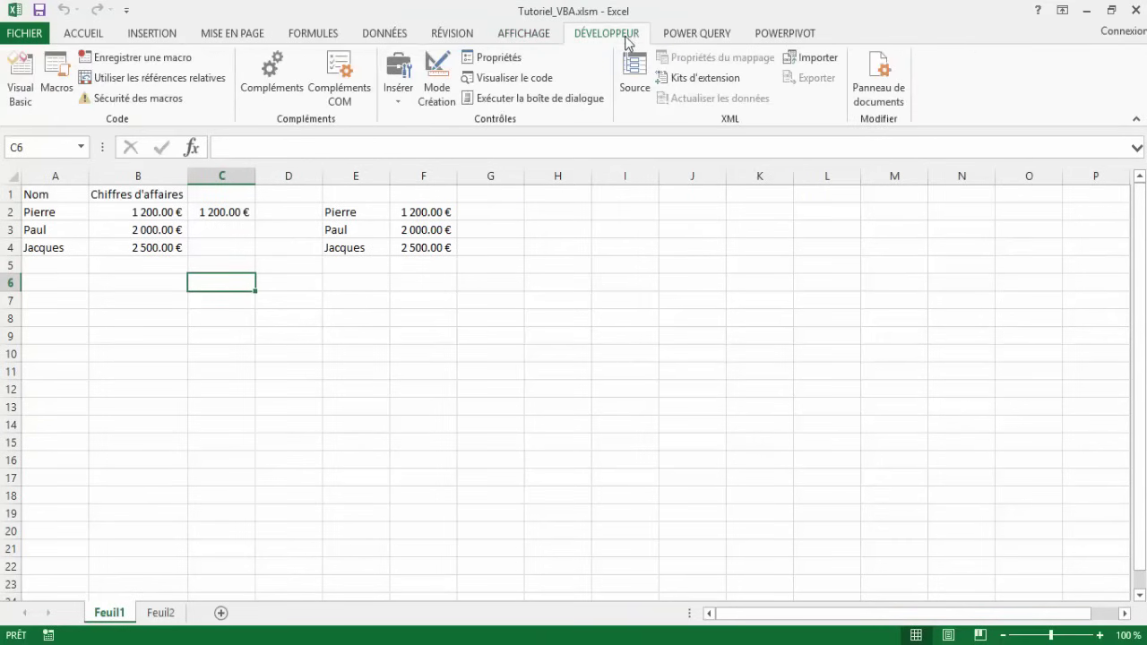
left_click(21, 79)
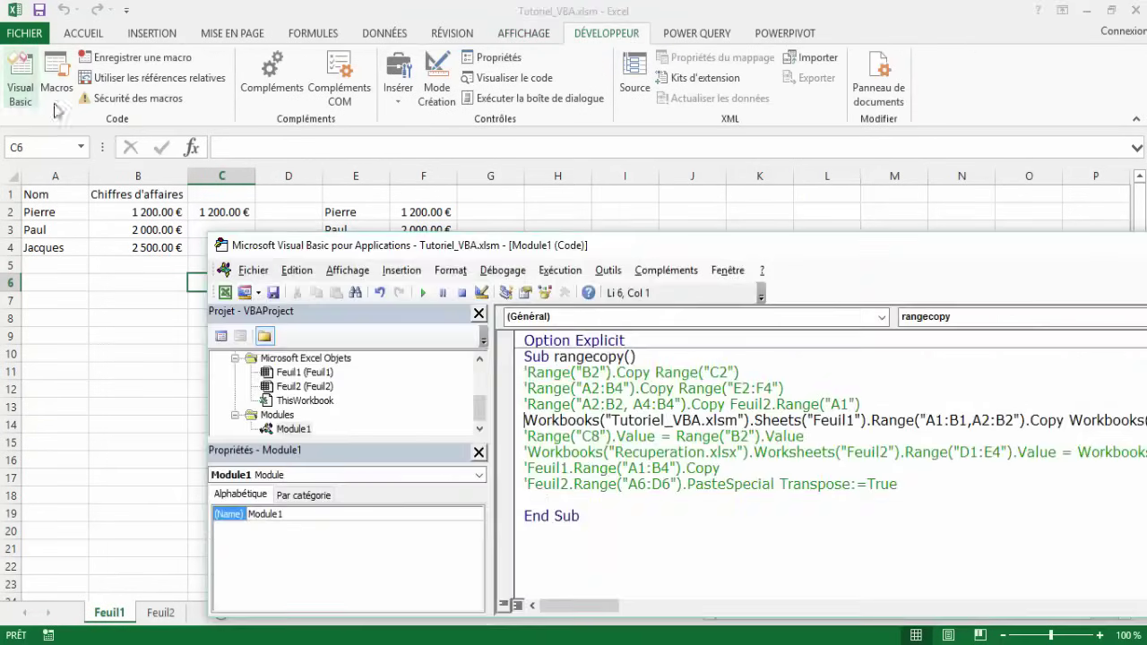
type("'")
left_click(527, 437)
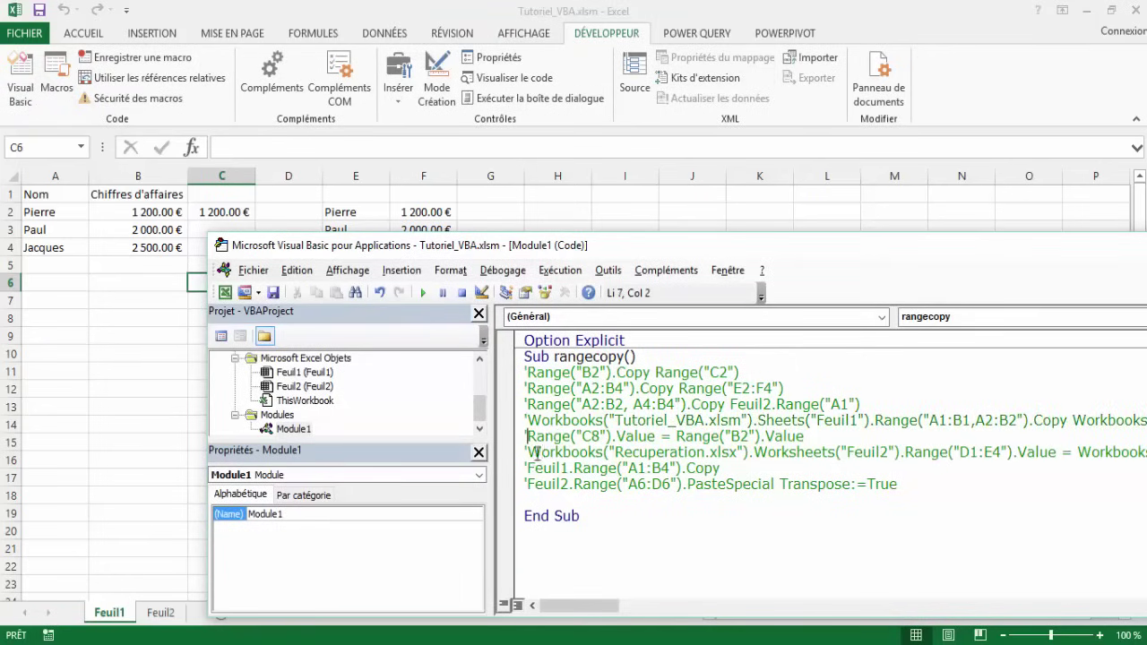
key("Delete")
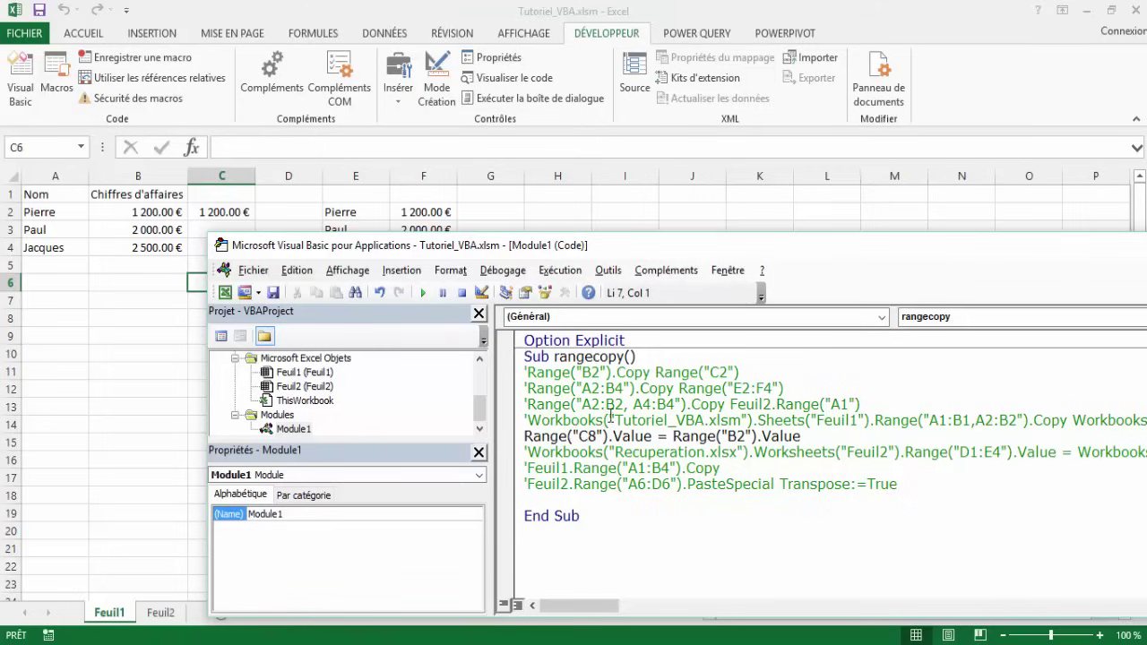
Step: Review the line's B2 source reference and the 1200 value in cell B2
left_click_drag(623, 247, 687, 248)
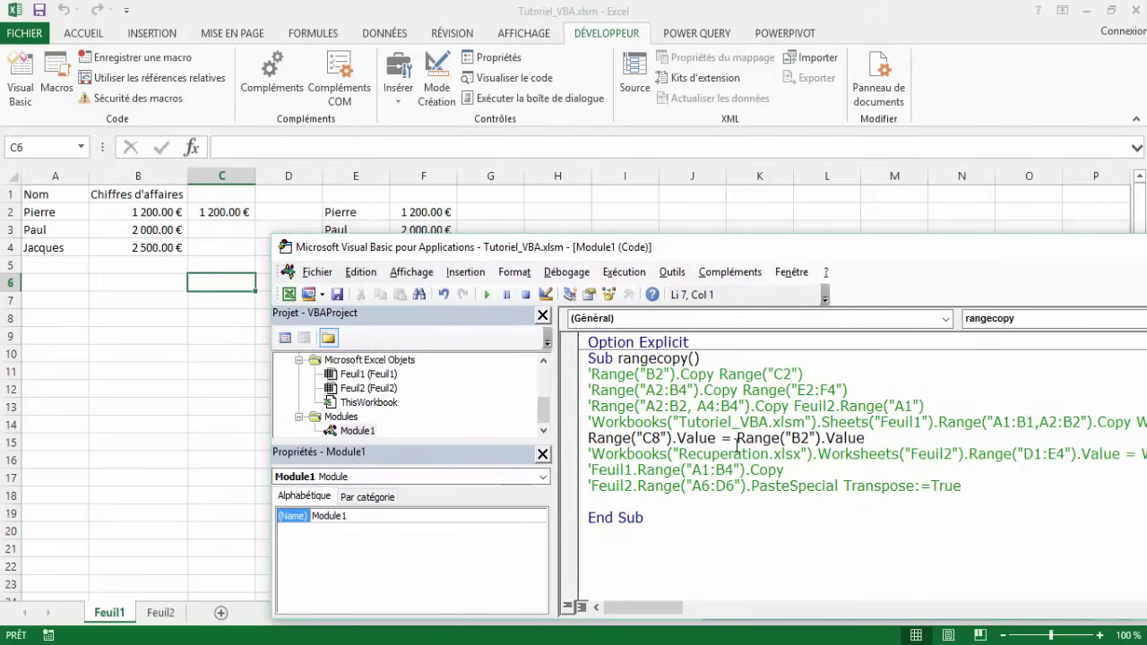
left_click_drag(737, 438, 811, 437)
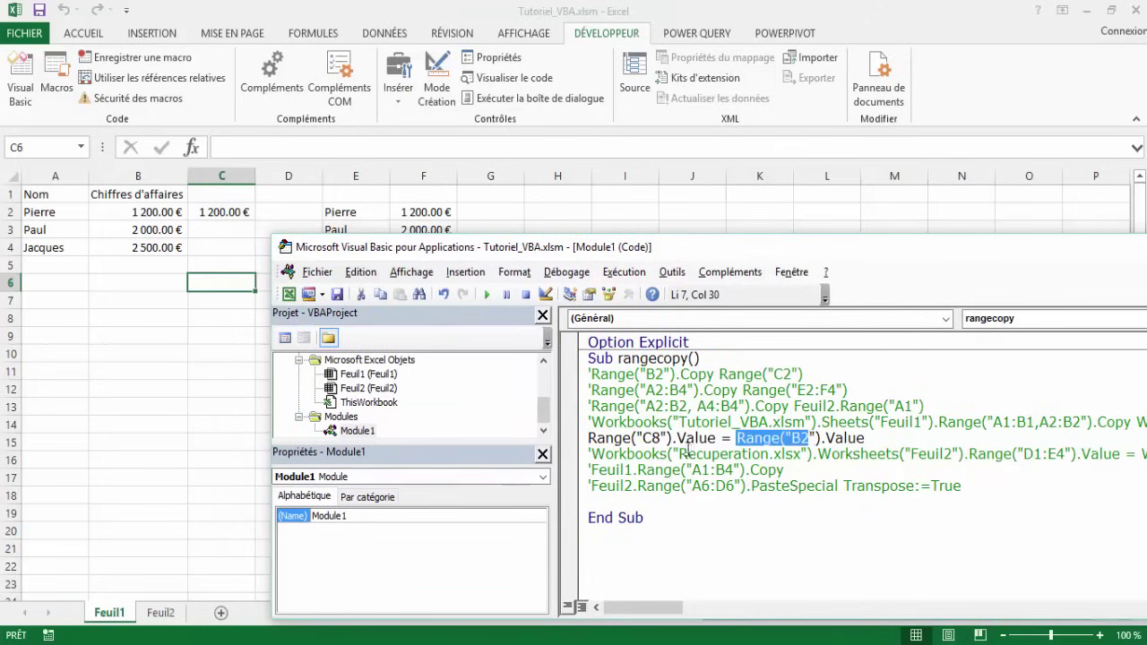
left_click(749, 437)
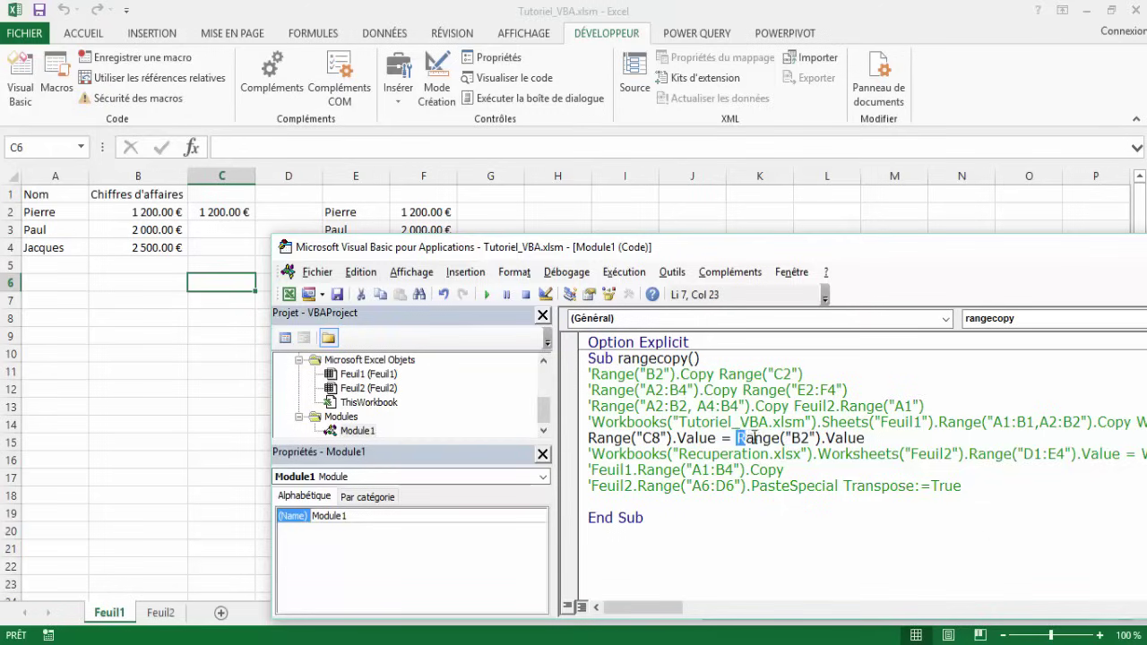
left_click_drag(740, 438, 774, 438)
left_click(792, 438)
left_click(146, 212)
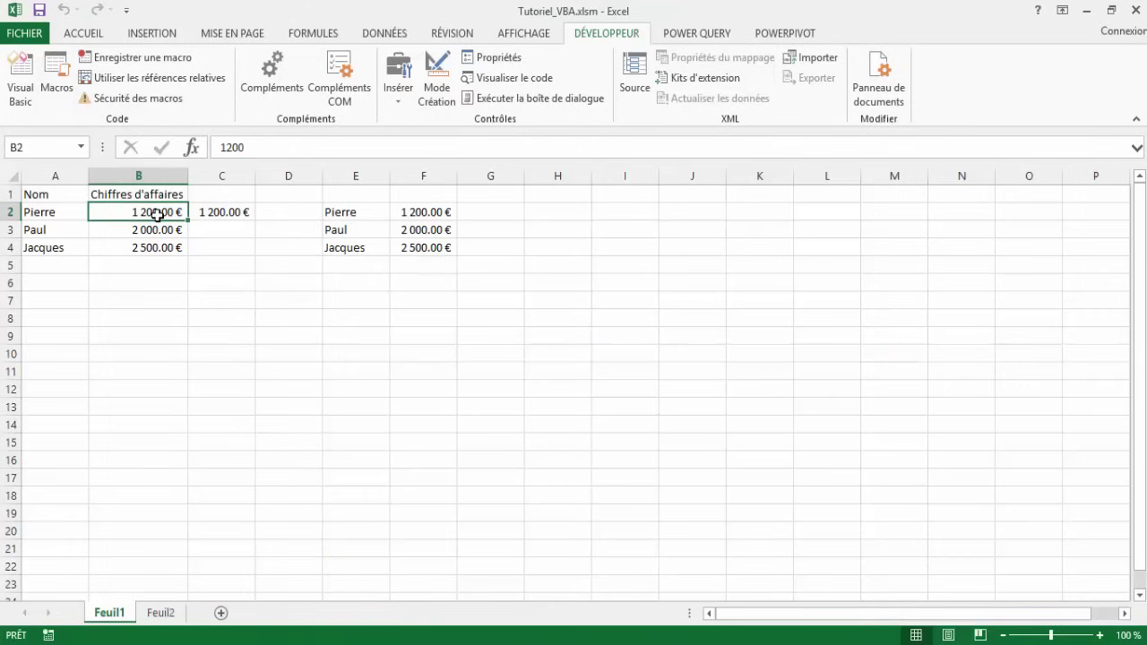
Step: Run rangecopy from the code editor and compare C8 with B2, both showing 1 200.00 €
left_click(24, 75)
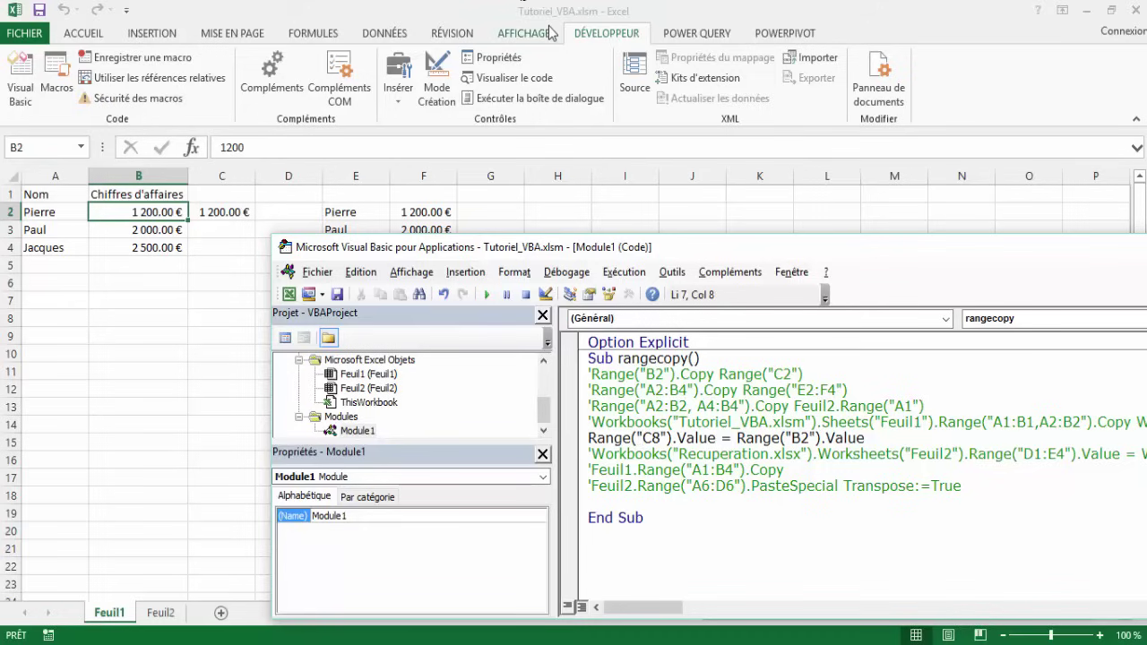
left_click_drag(616, 257, 717, 263)
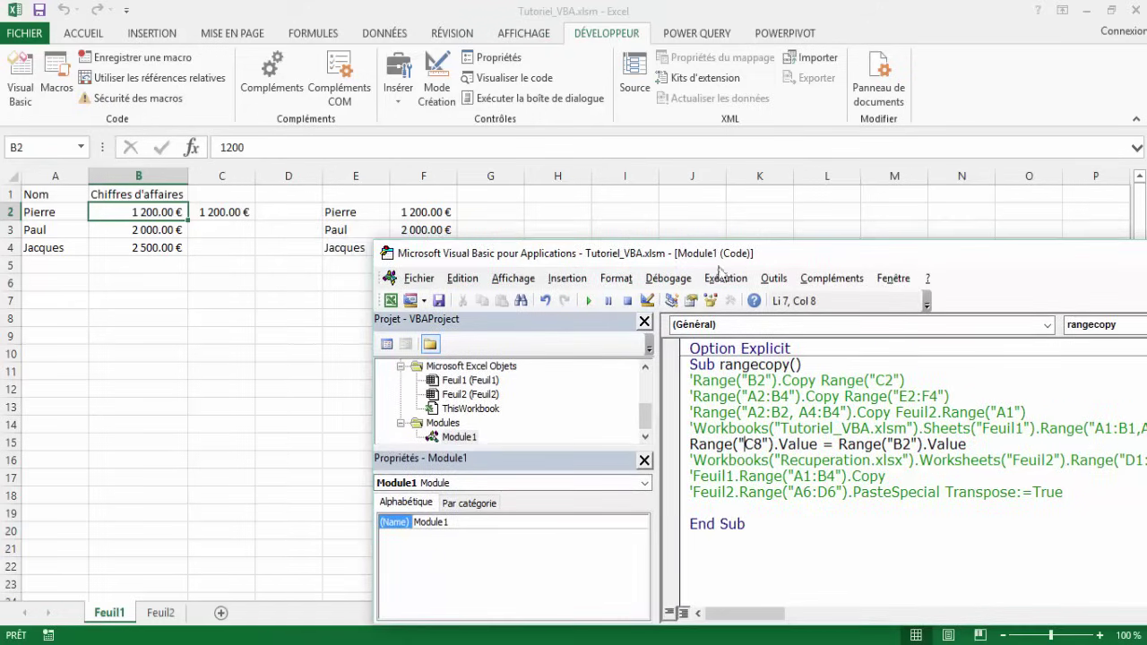
left_click(589, 302)
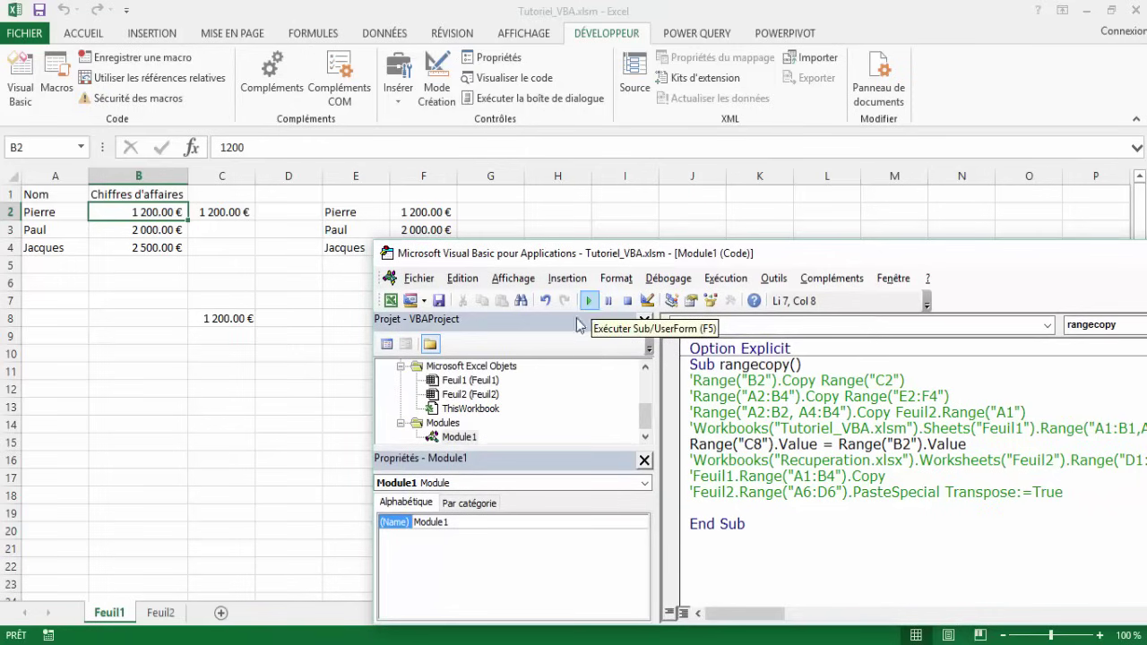
left_click(140, 216)
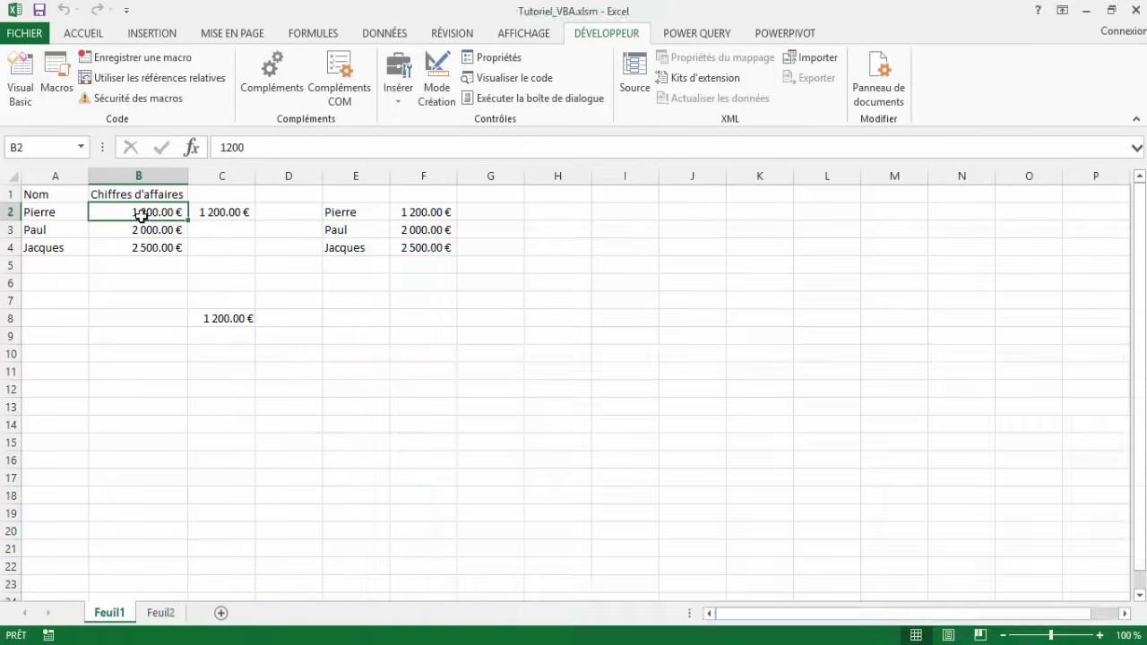
left_click(225, 317)
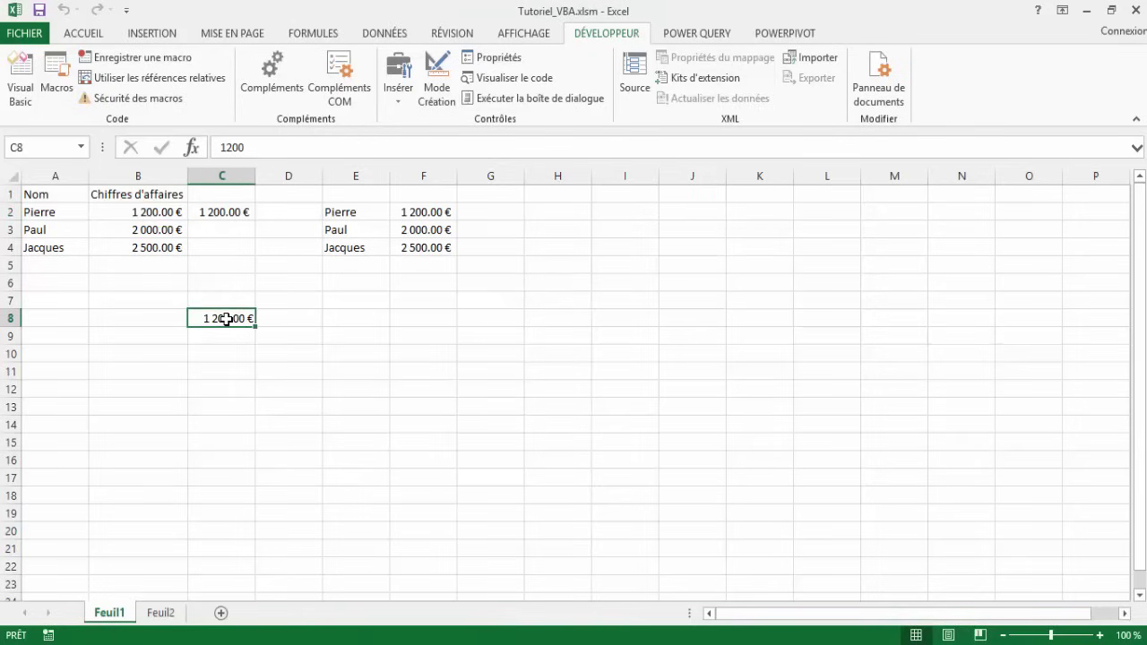
left_click(148, 215)
left_click(225, 319)
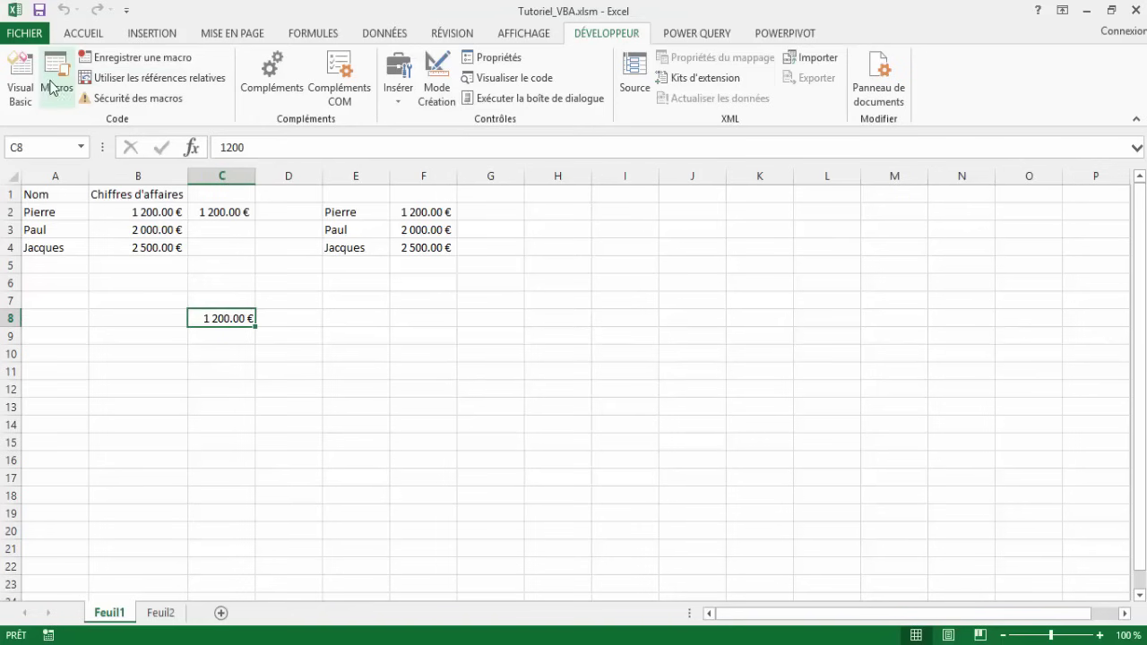
Step: Comment out the Range("C8") line and uncomment the Recuperation.xlsx copy line
left_click(21, 76)
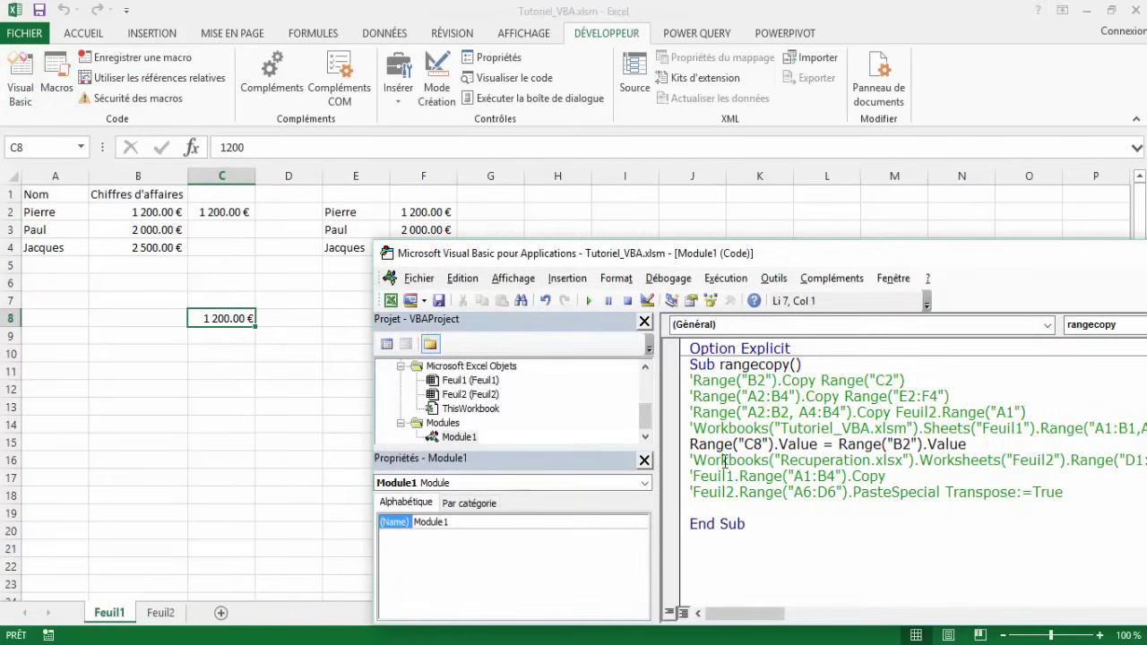
type("'")
left_click(694, 460)
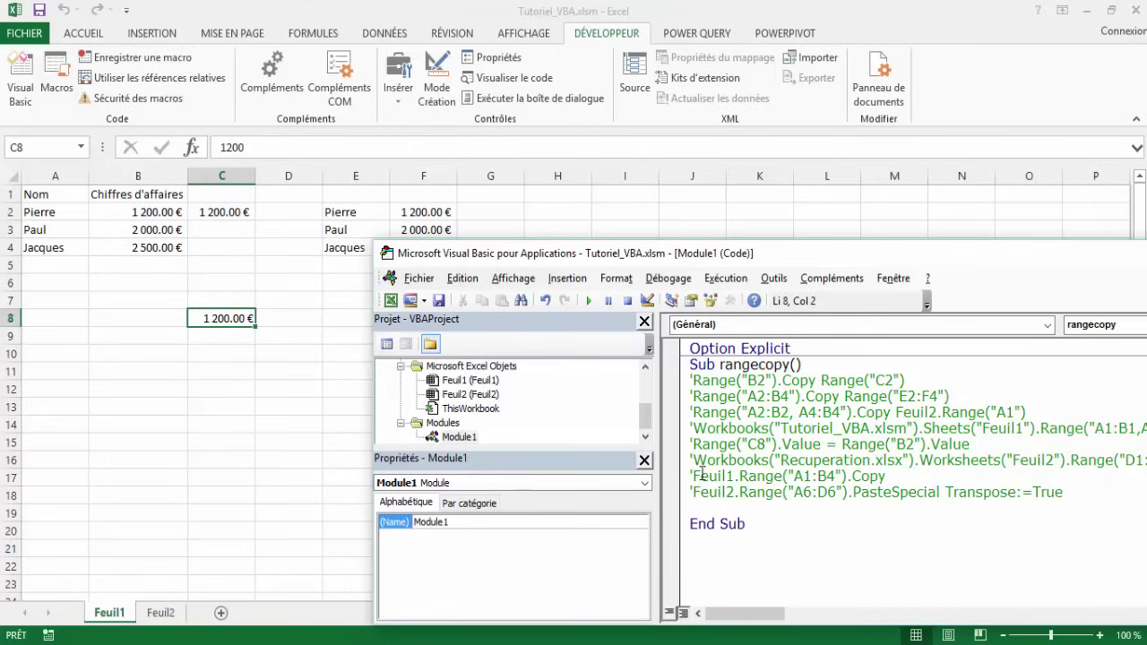
key("BackSpace")
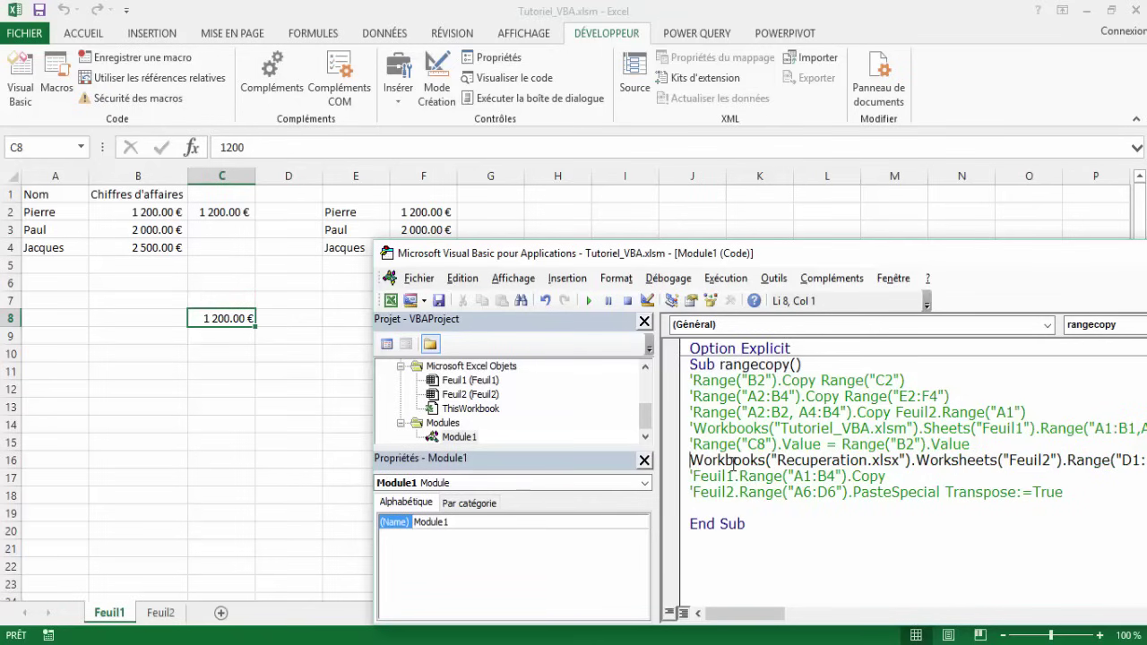
Step: Walk through the cross-workbook line, highlighting A1:B4, Recuperation.xlsx, Feuil2 and D1:E4
left_click_drag(914, 261, 619, 226)
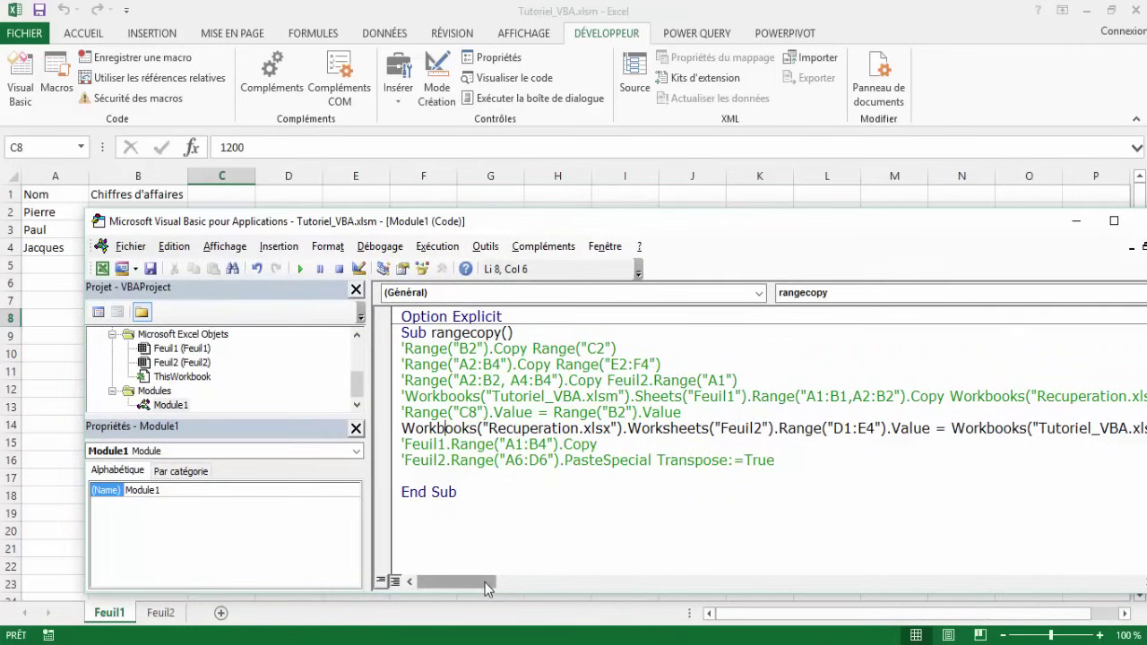
left_click_drag(490, 587, 521, 587)
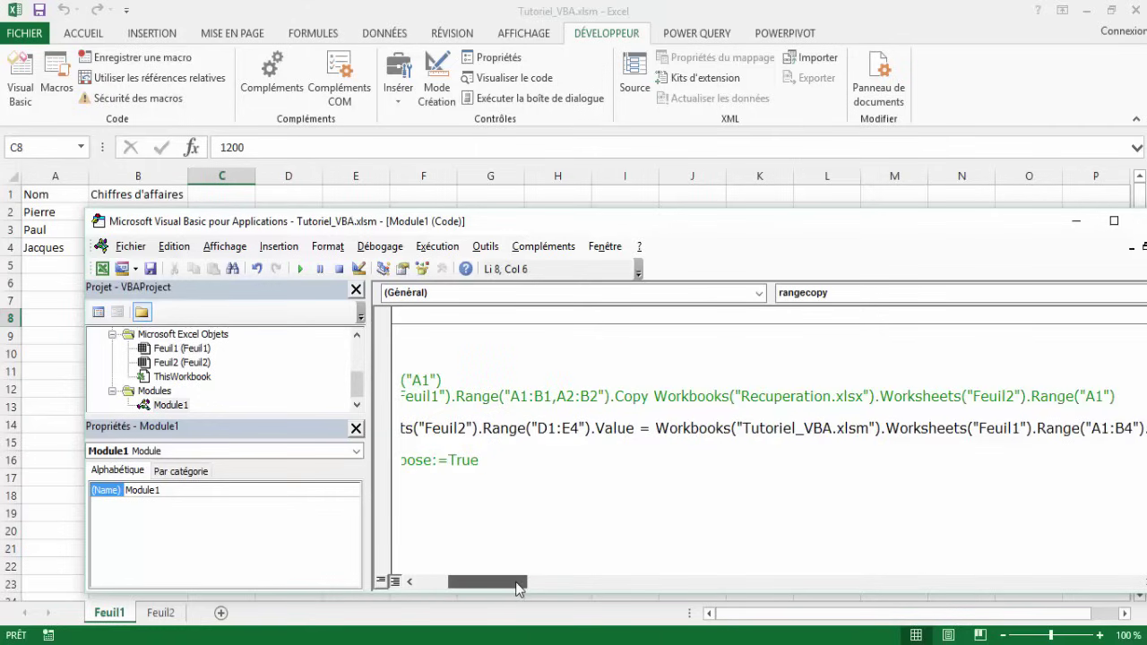
left_click(655, 427)
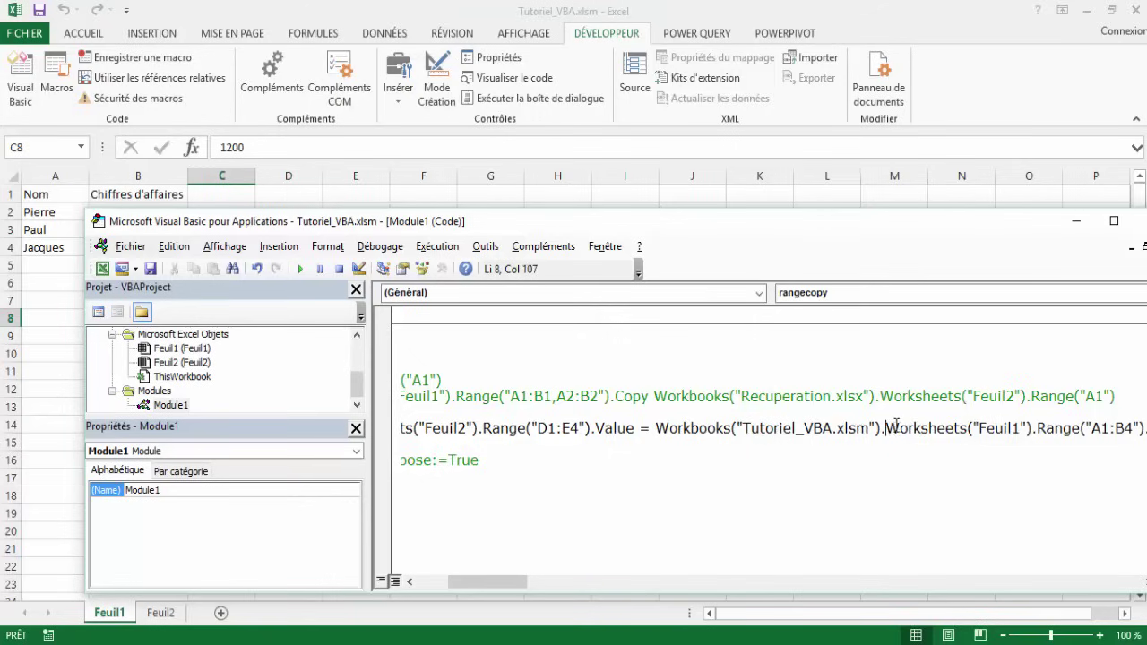
left_click_drag(896, 427, 1011, 427)
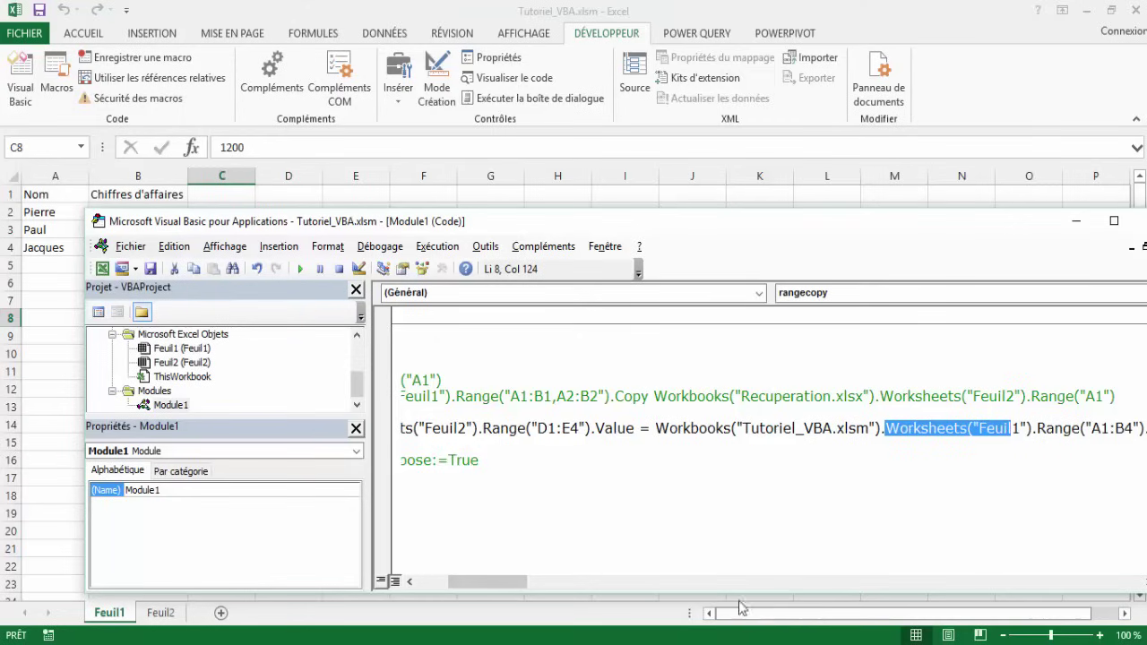
left_click_drag(504, 582, 545, 585)
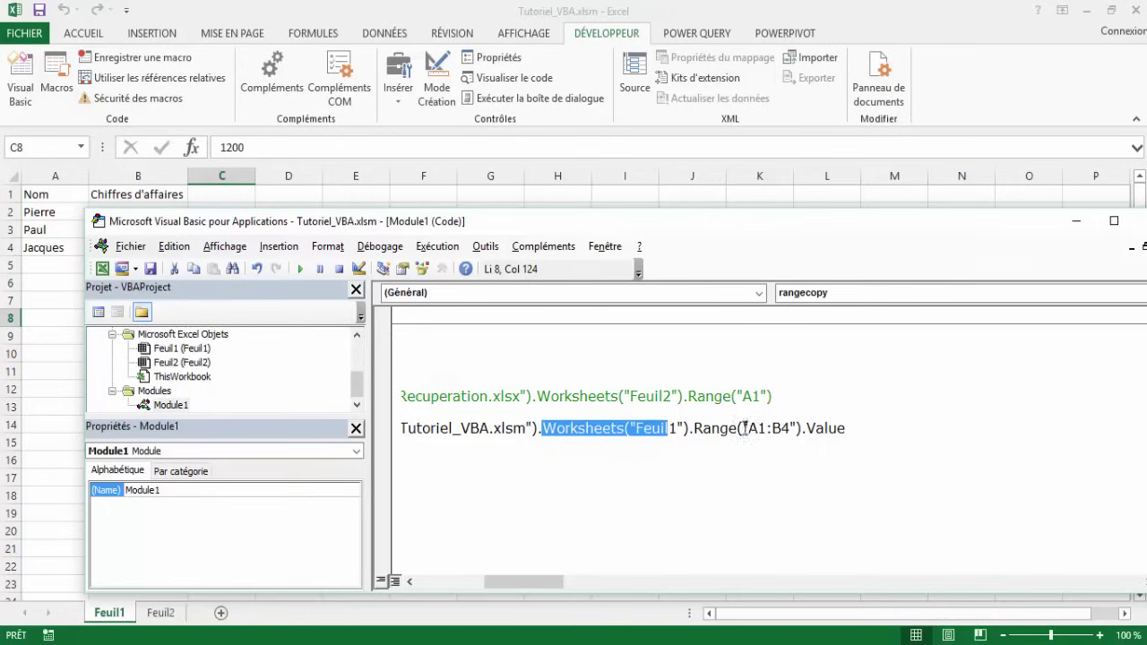
left_click_drag(748, 429, 783, 428)
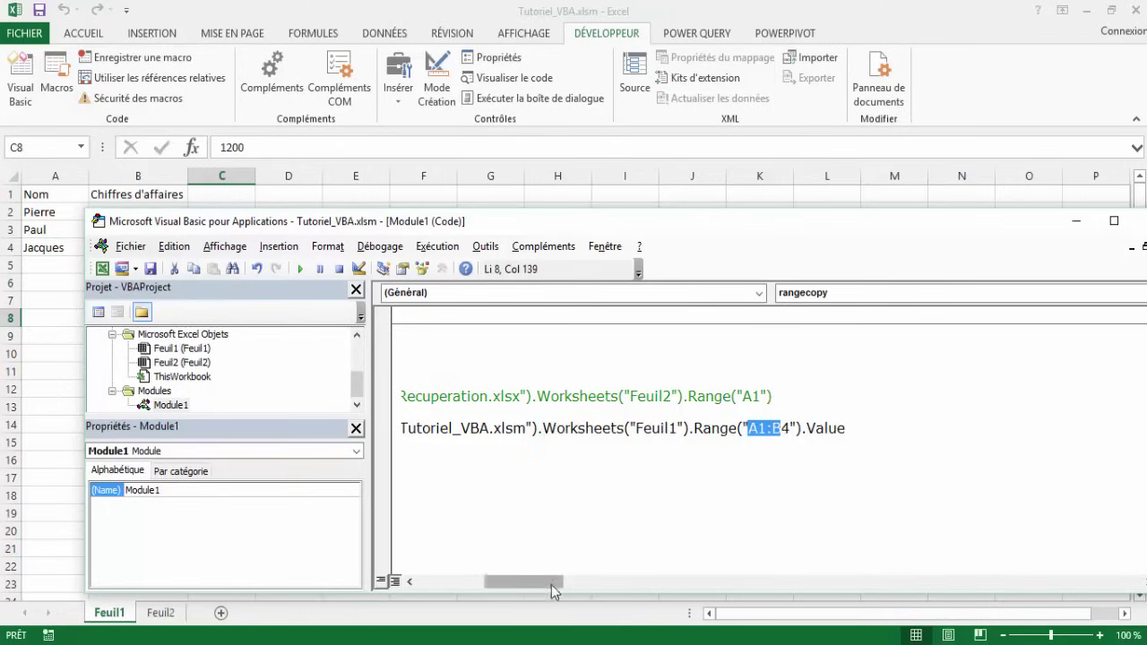
left_click_drag(552, 583, 465, 569)
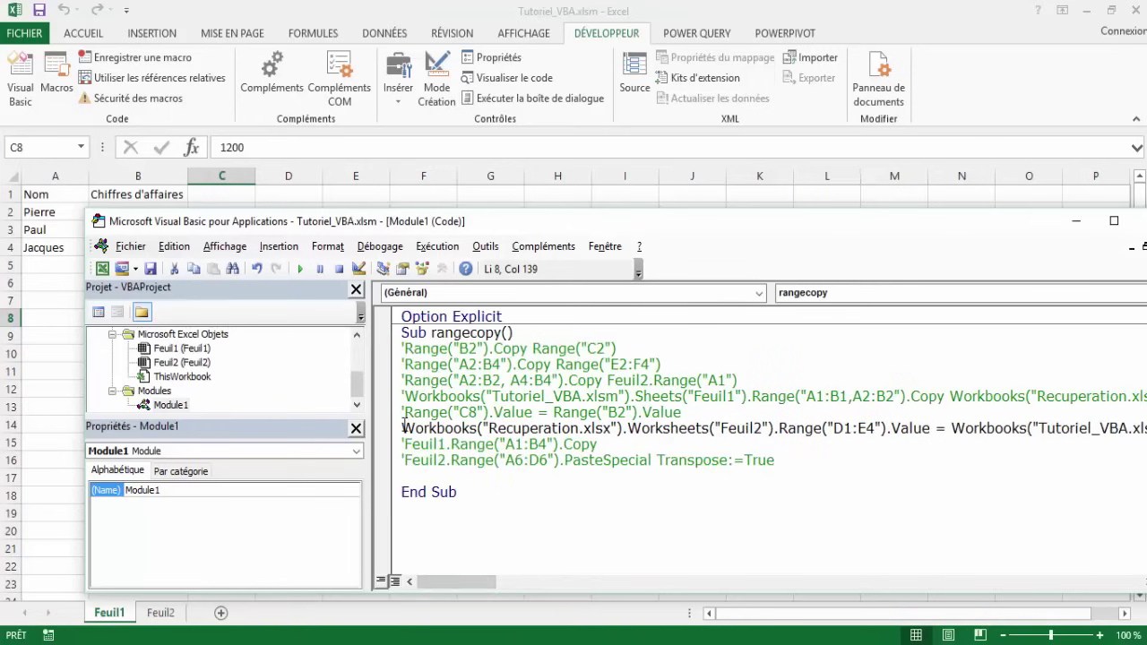
left_click_drag(488, 428, 602, 428)
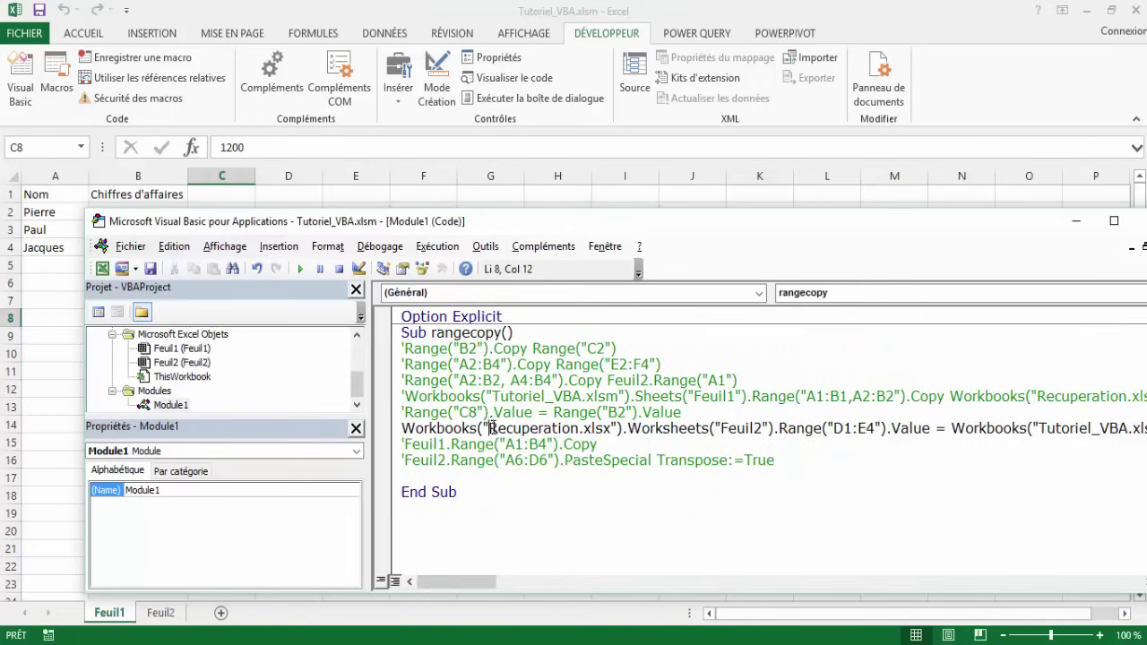
left_click(629, 429)
left_click_drag(629, 428, 751, 429)
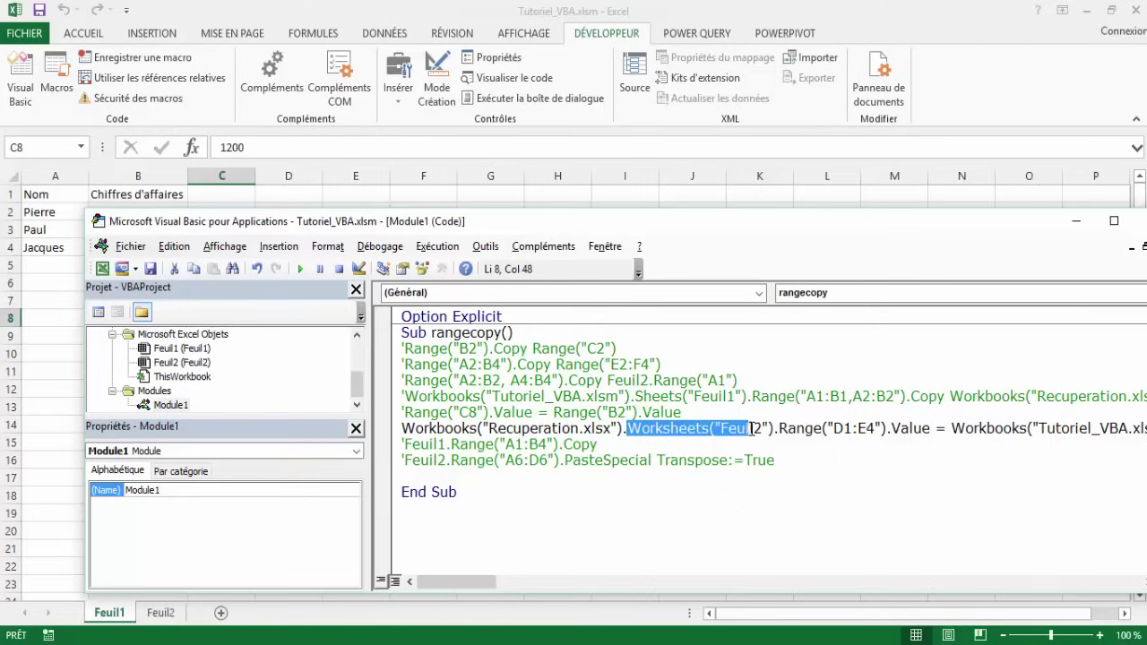
left_click_drag(834, 428, 875, 429)
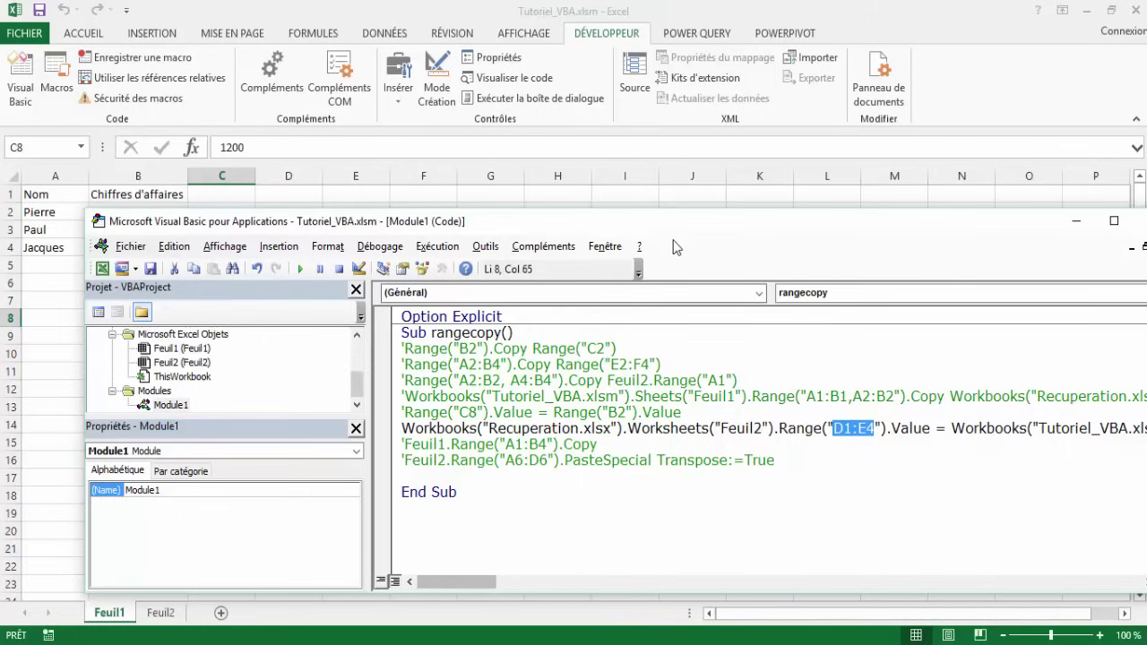
left_click_drag(668, 232, 743, 233)
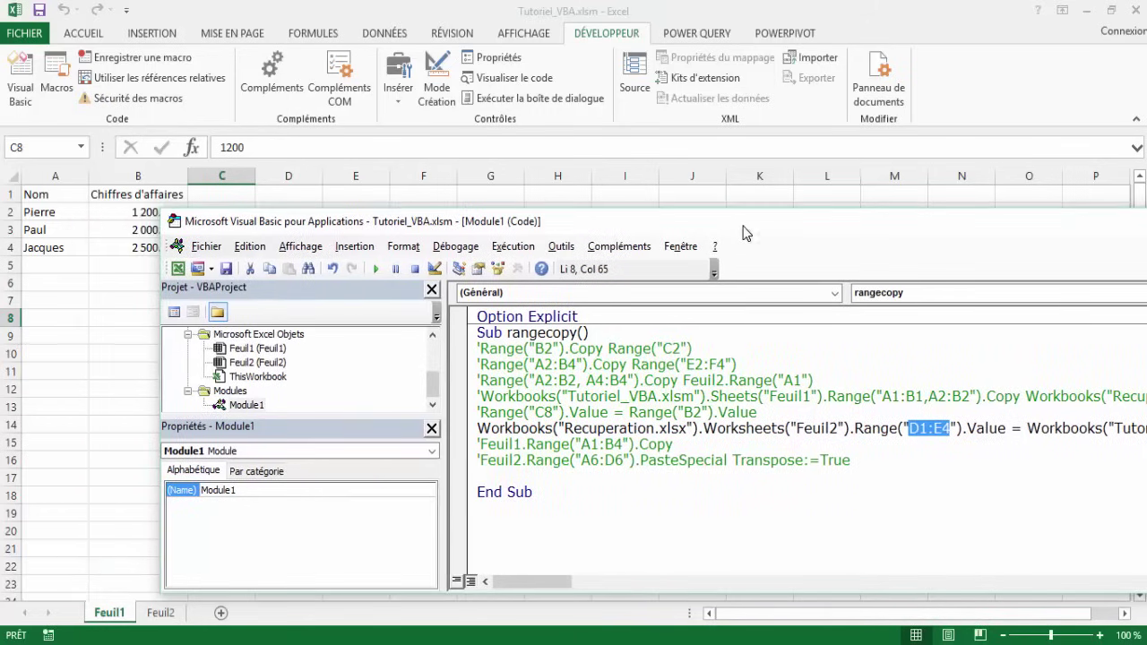
left_click(485, 427)
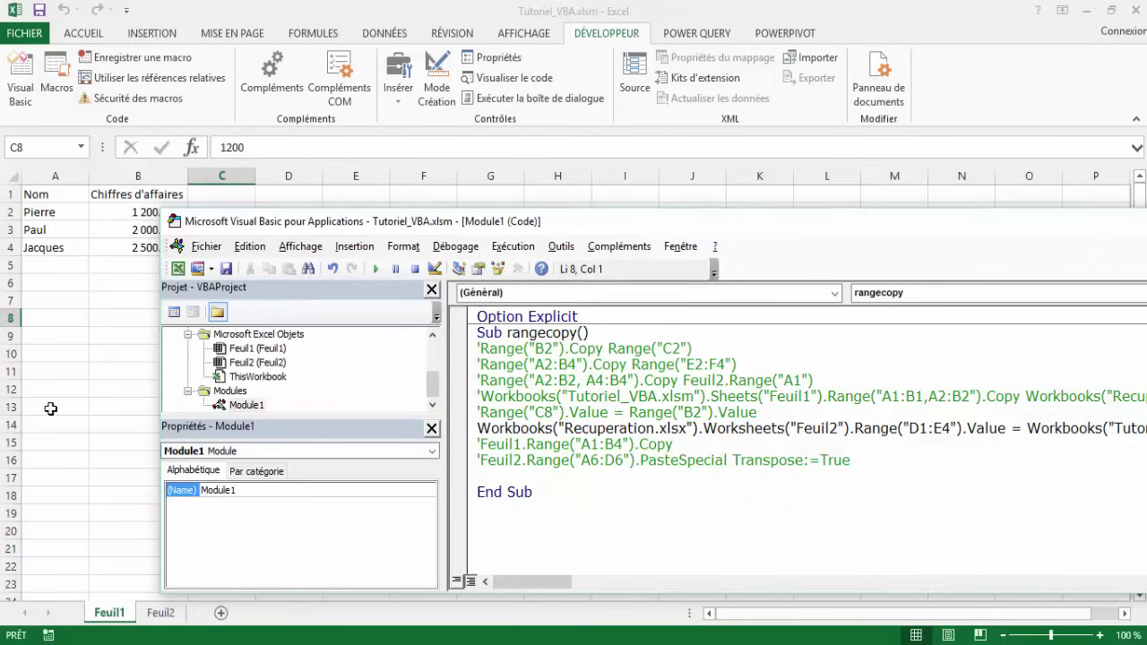
Step: Leave the VBA editor and select the A2:B4 names and sales figures on Feuil1
left_click(84, 391)
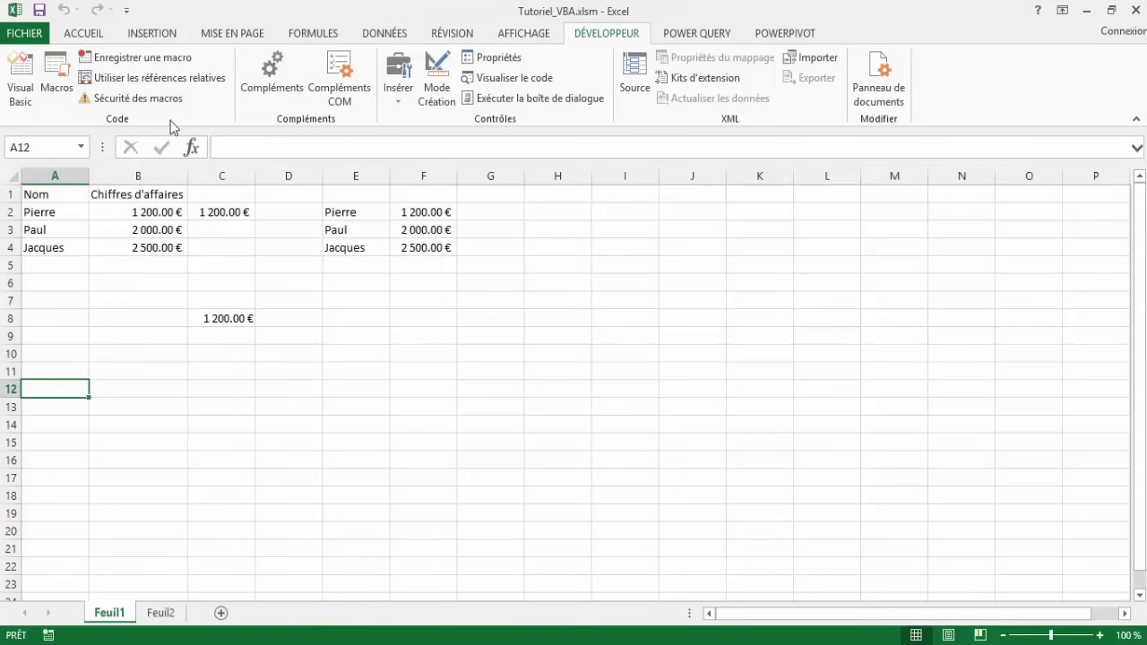
left_click(20, 79)
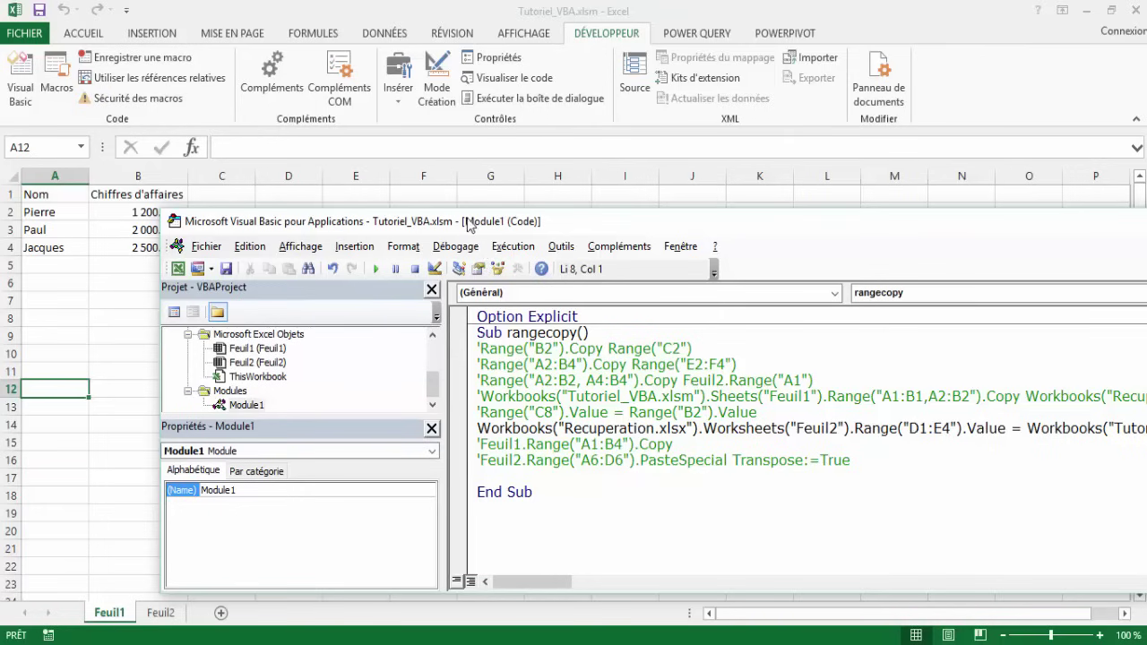
left_click_drag(467, 224, 598, 253)
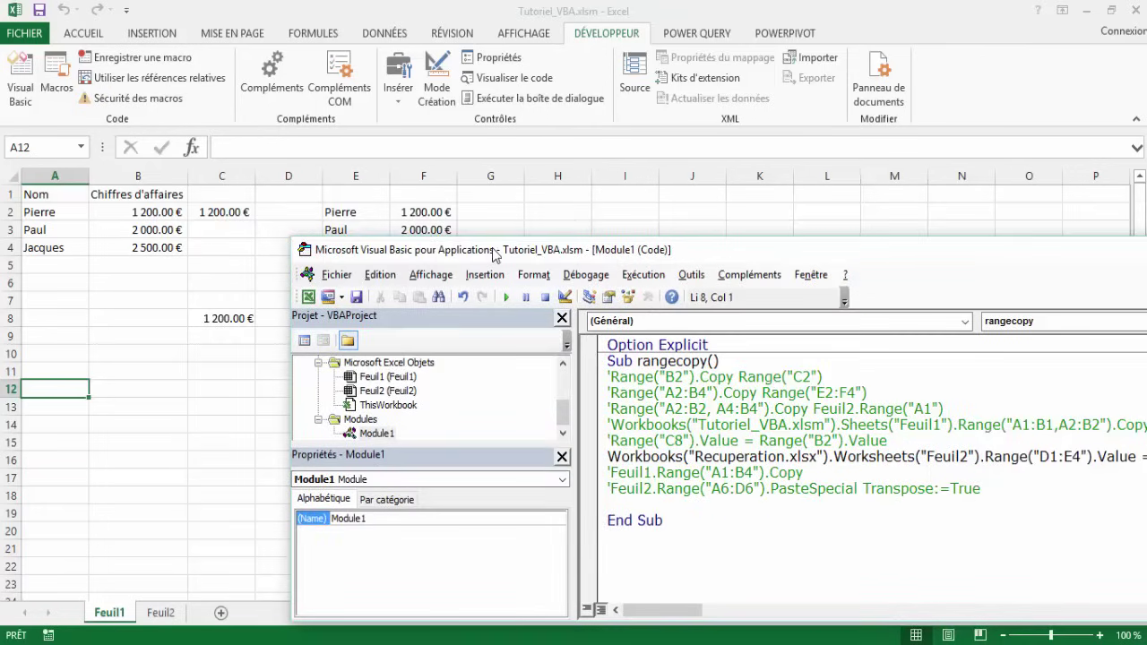
left_click_drag(495, 256, 349, 235)
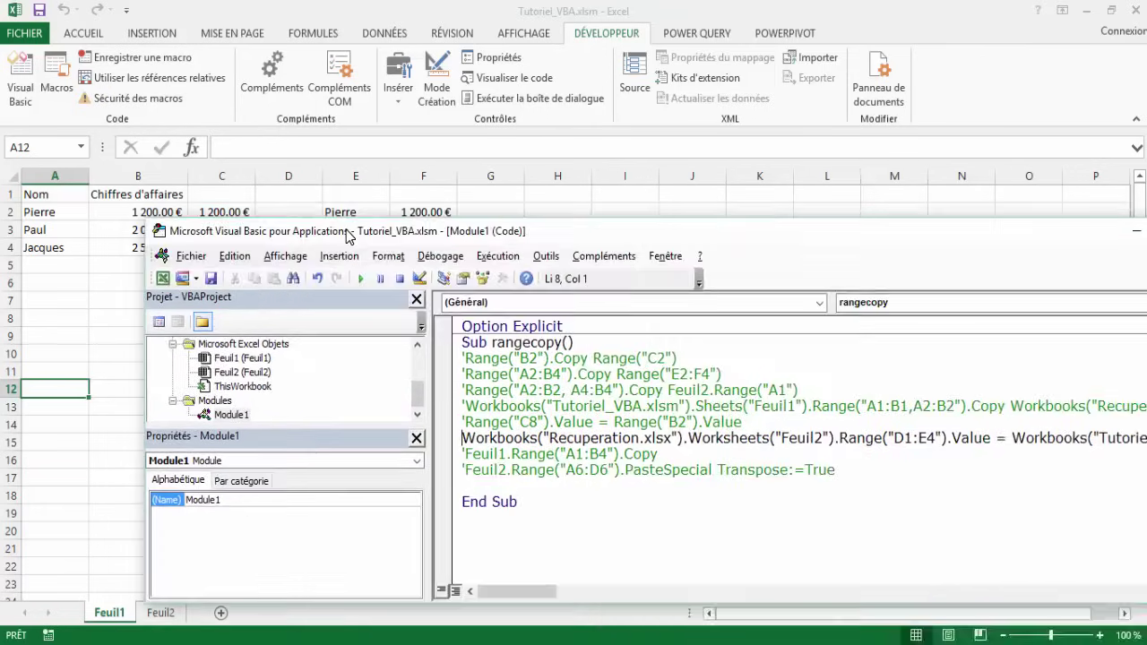
mouse_move(513, 592)
left_mouse_down()
mouse_move(578, 600)
mouse_move(562, 599)
left_mouse_up()
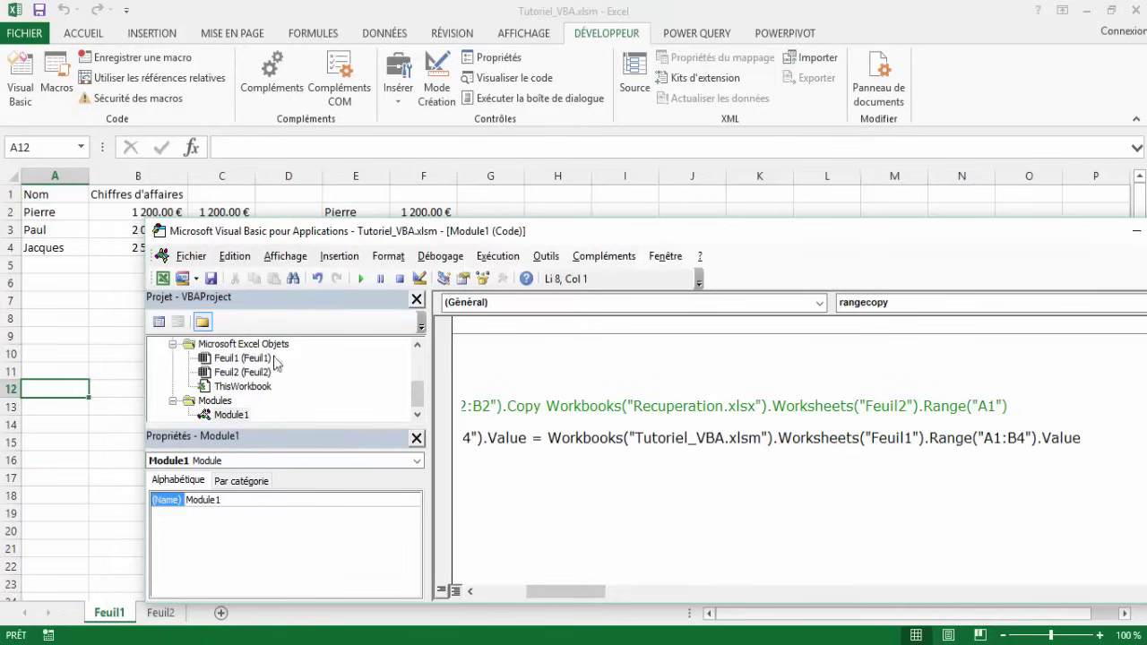
left_click(51, 220)
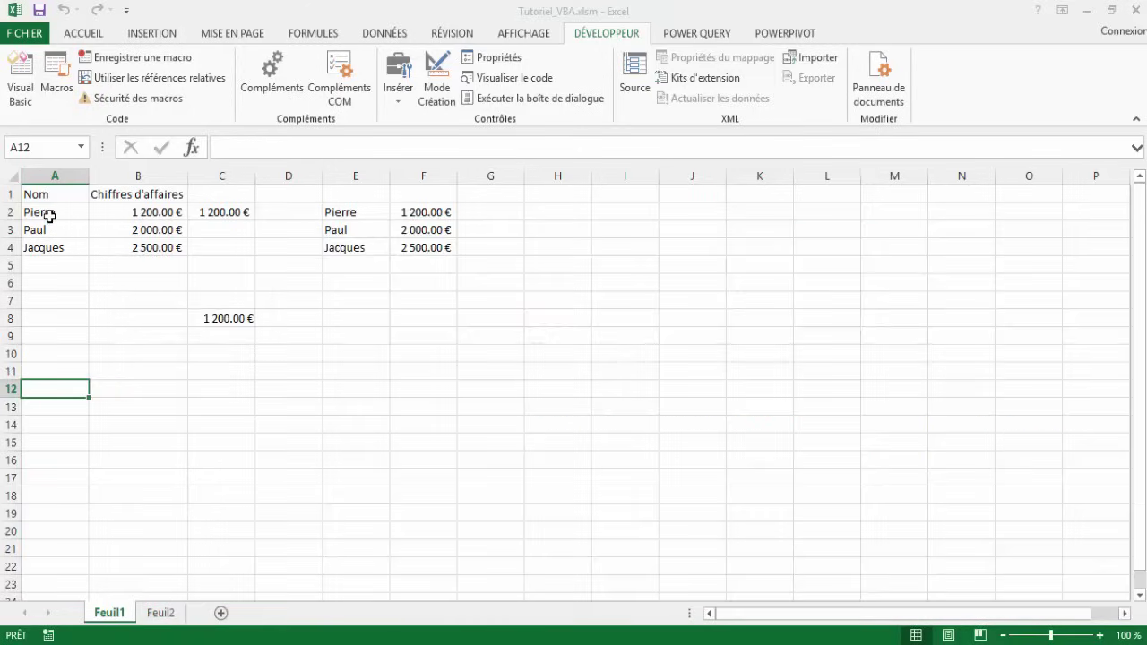
left_click_drag(63, 215, 132, 251)
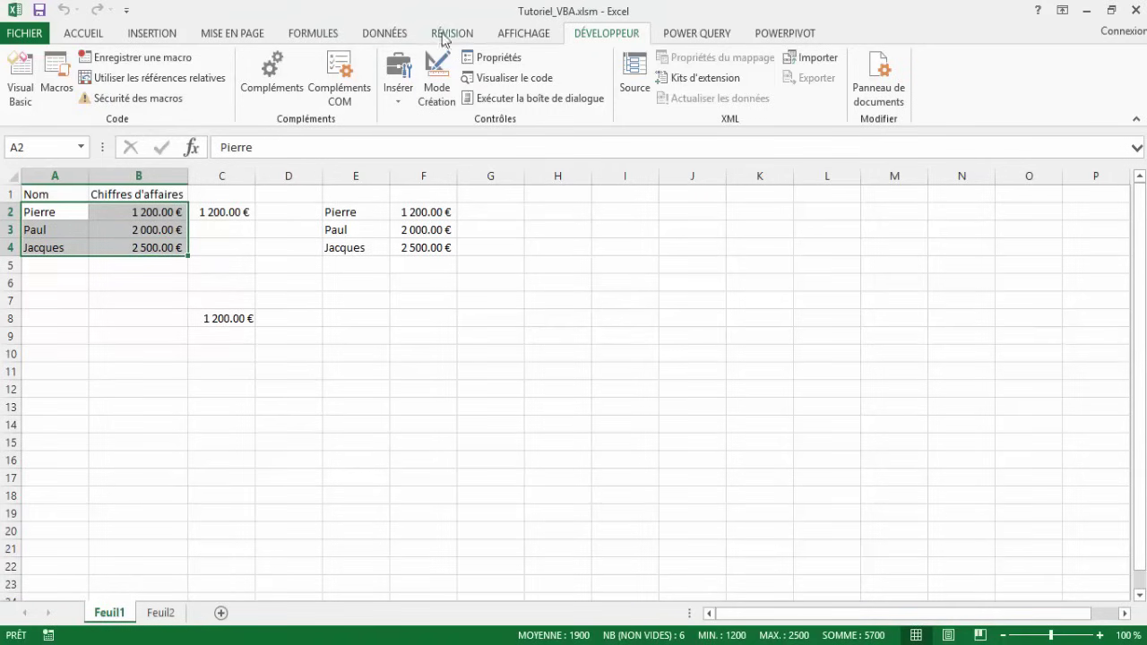
left_click(531, 37)
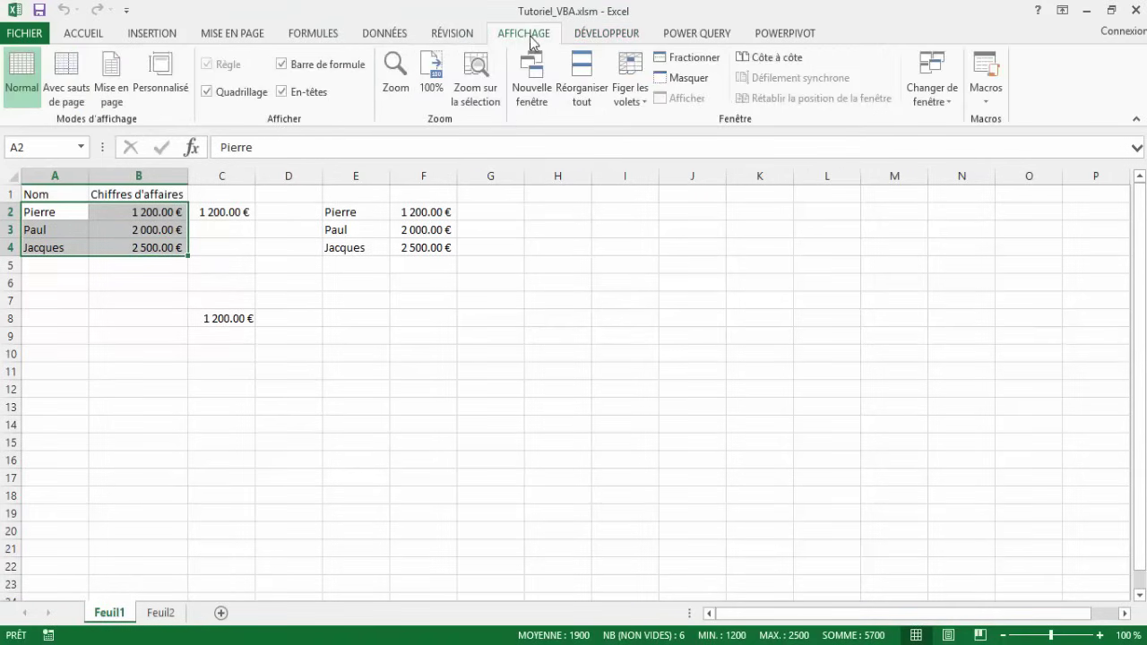
Step: Switch to recuperation.xlsx, select its D1:E4 Nom and Chiffres d'affaires table, and reopen Visual Basic
left_click(944, 103)
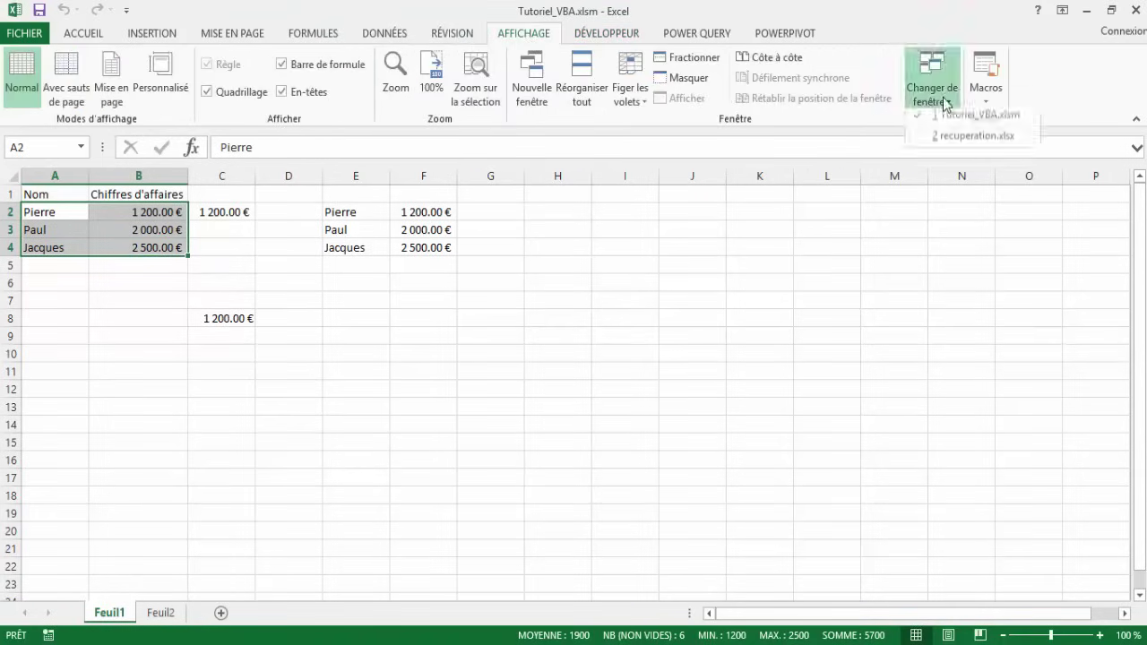
left_click(949, 140)
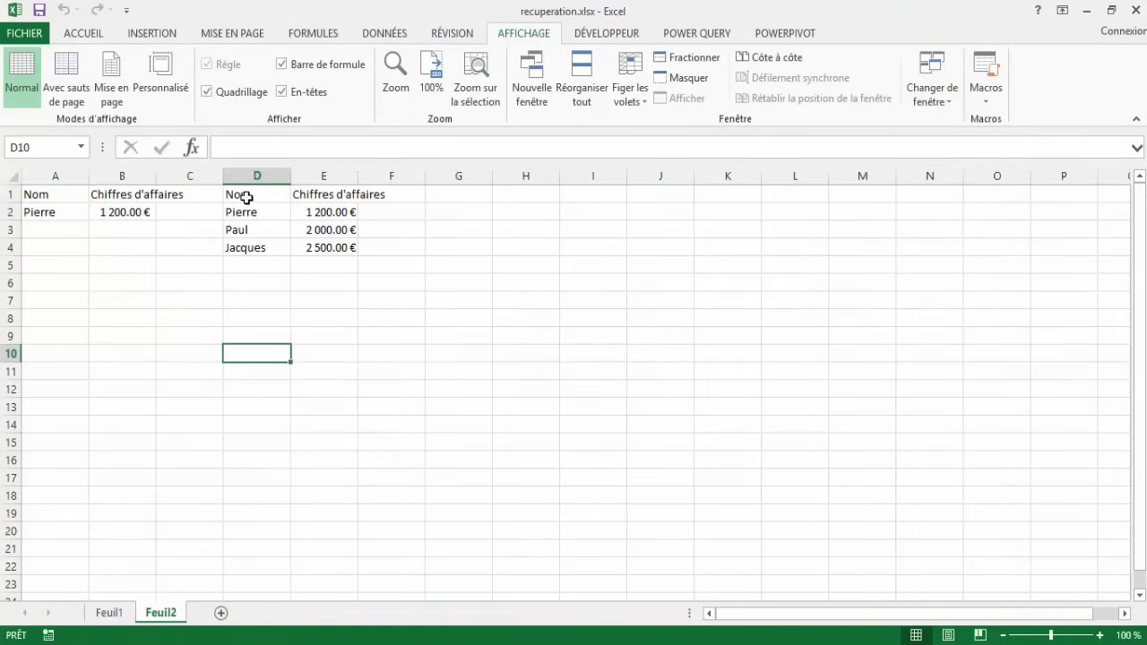
left_click_drag(247, 197, 321, 255)
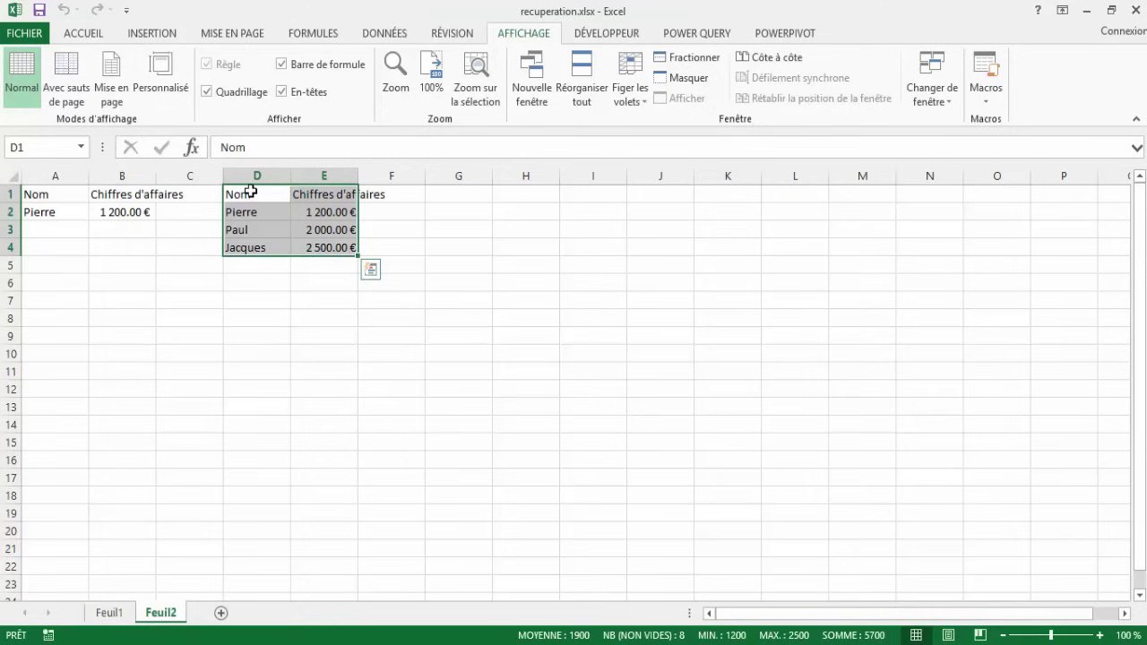
left_click_drag(250, 191, 322, 244)
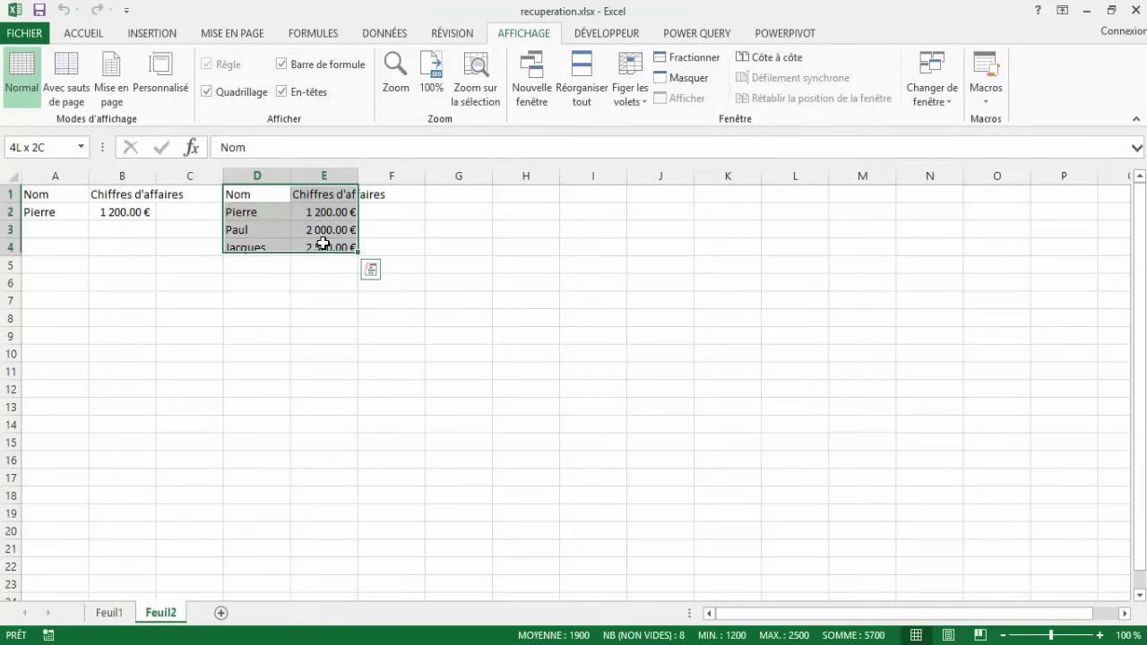
left_click(603, 35)
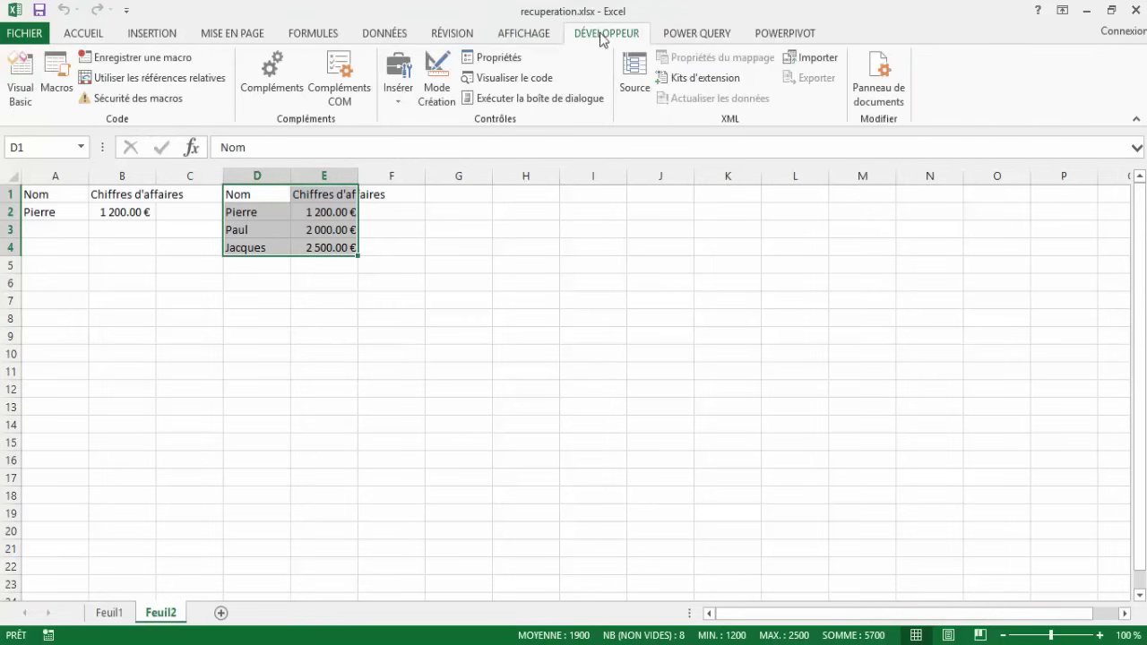
left_click(20, 83)
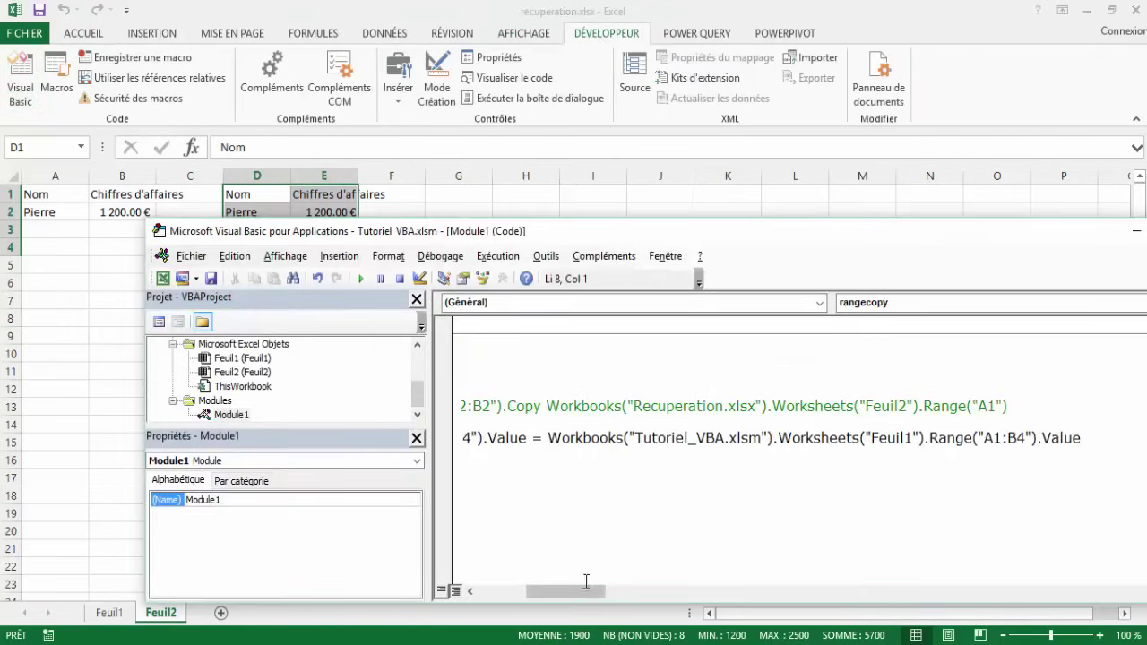
Step: Comment out the Workbooks D1:E4 value line and uncomment the Feuil1 Copy and Feuil2 transposed PasteSpecial lines
left_click_drag(586, 592, 532, 598)
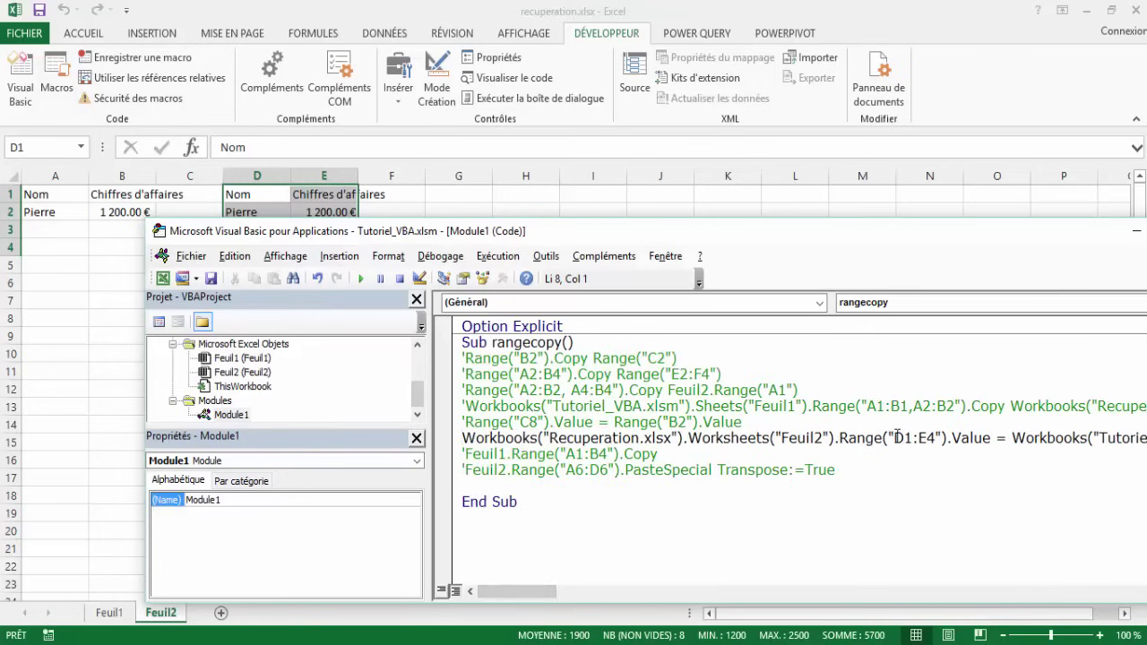
left_click_drag(895, 438, 929, 439)
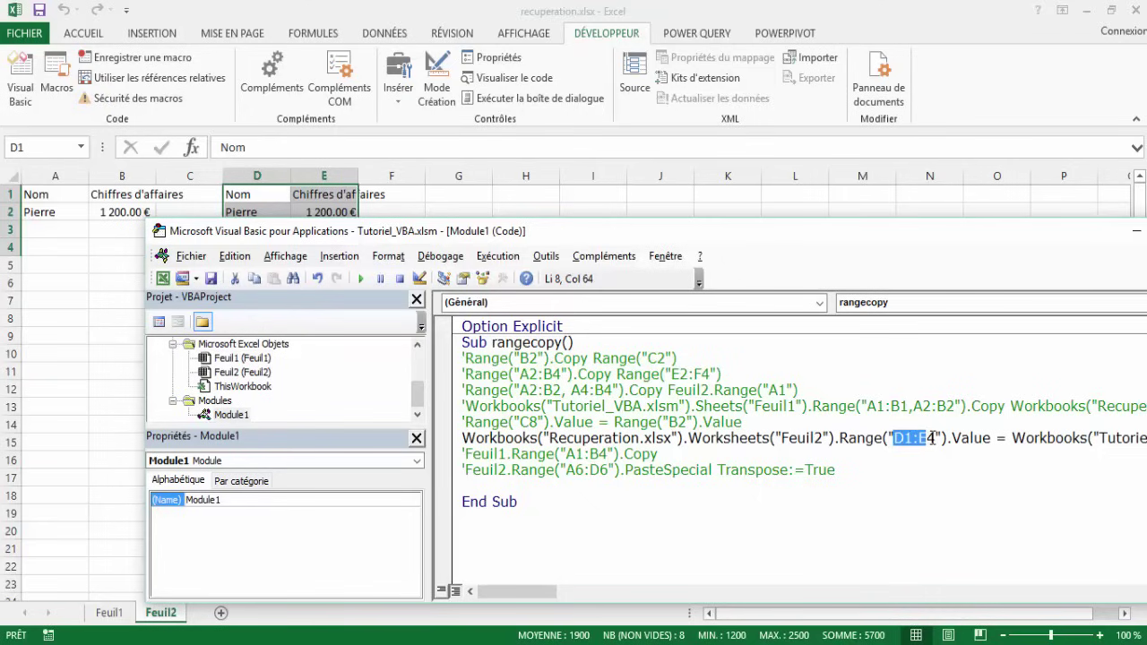
left_click(478, 438)
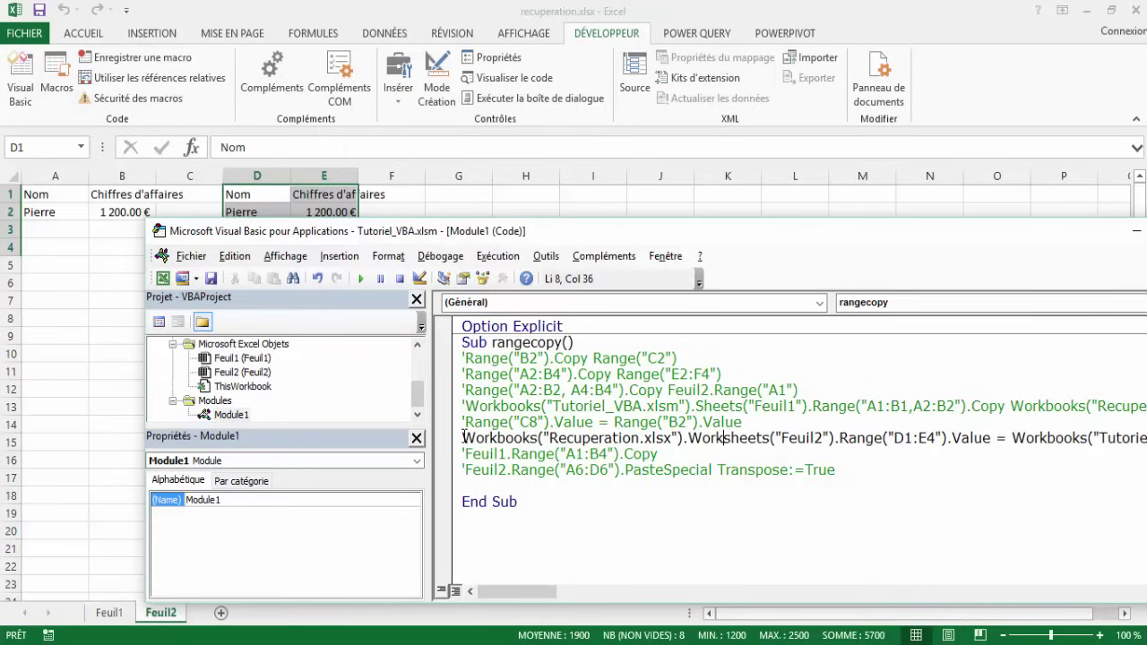
left_click(464, 438)
type("'")
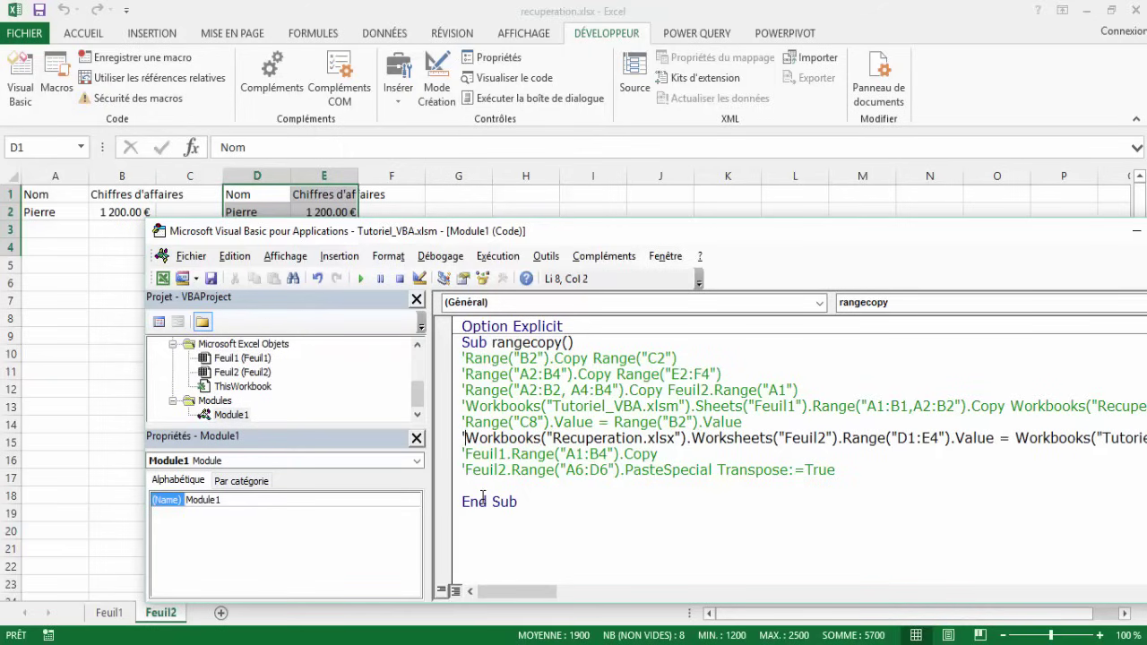
left_click(465, 454)
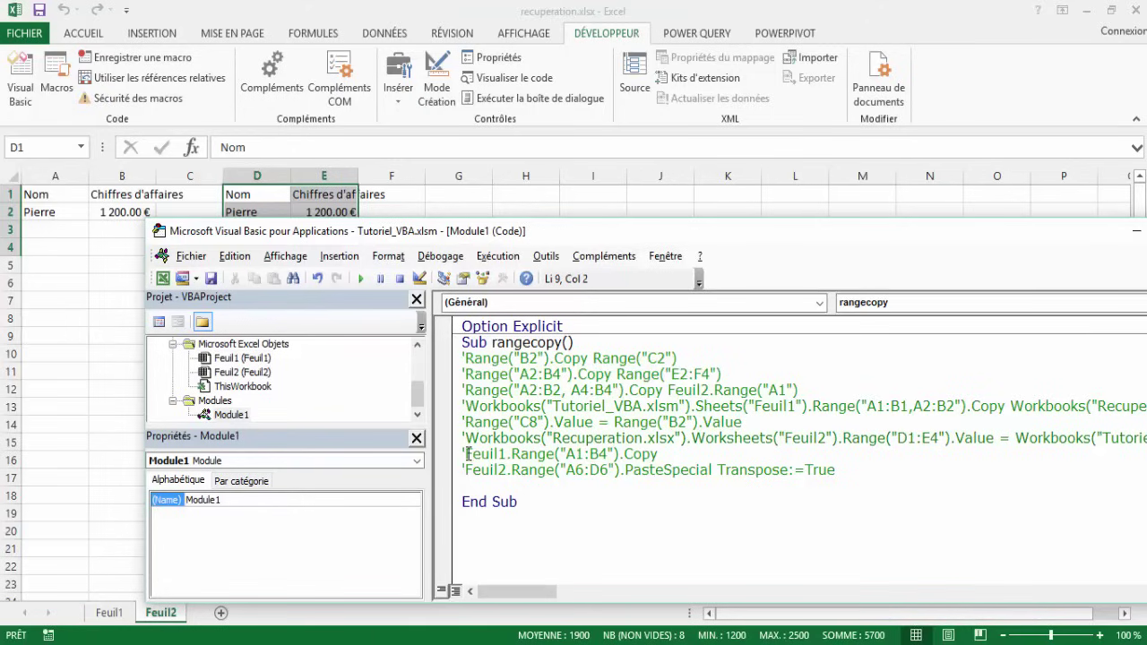
key("BackSpace")
left_click(470, 473)
key("BackSpace")
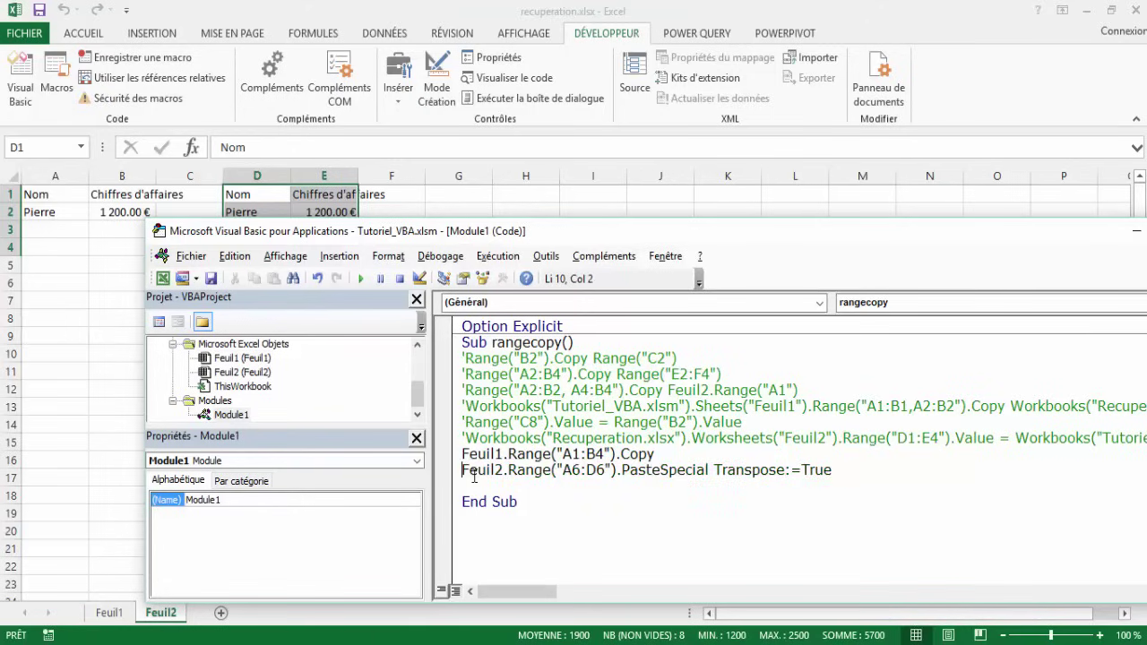
left_click(506, 454)
Step: Switch to the Tutoriel_VBA.xlsm workbook via Affichage > Changer de fenêtre
left_click(104, 323)
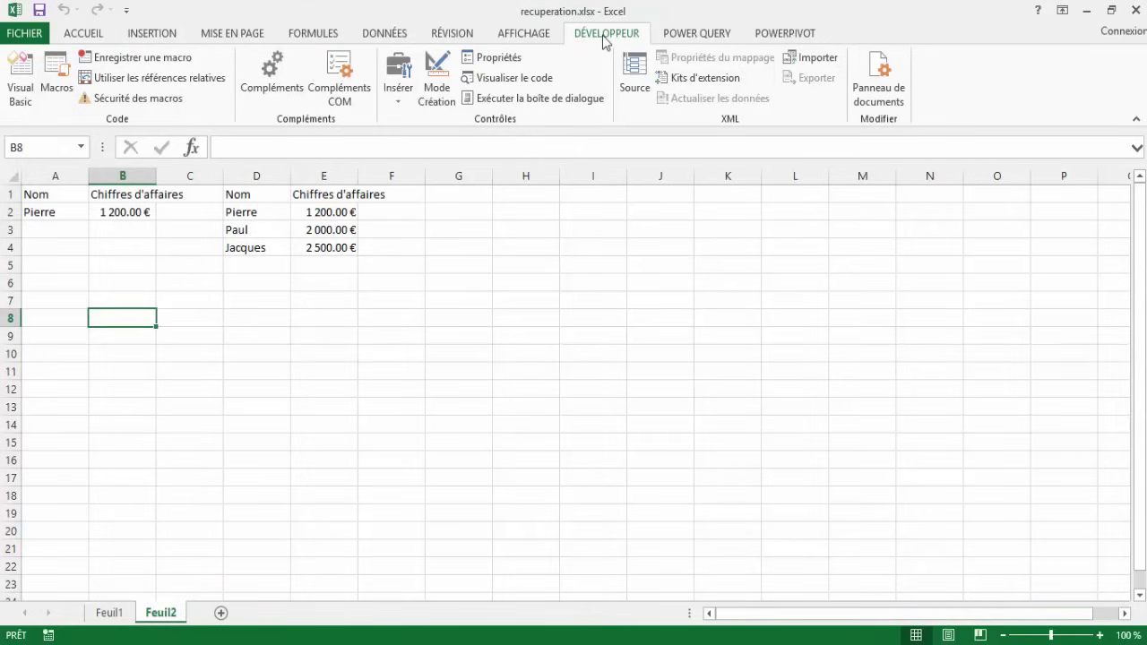
left_click(526, 36)
left_click(943, 105)
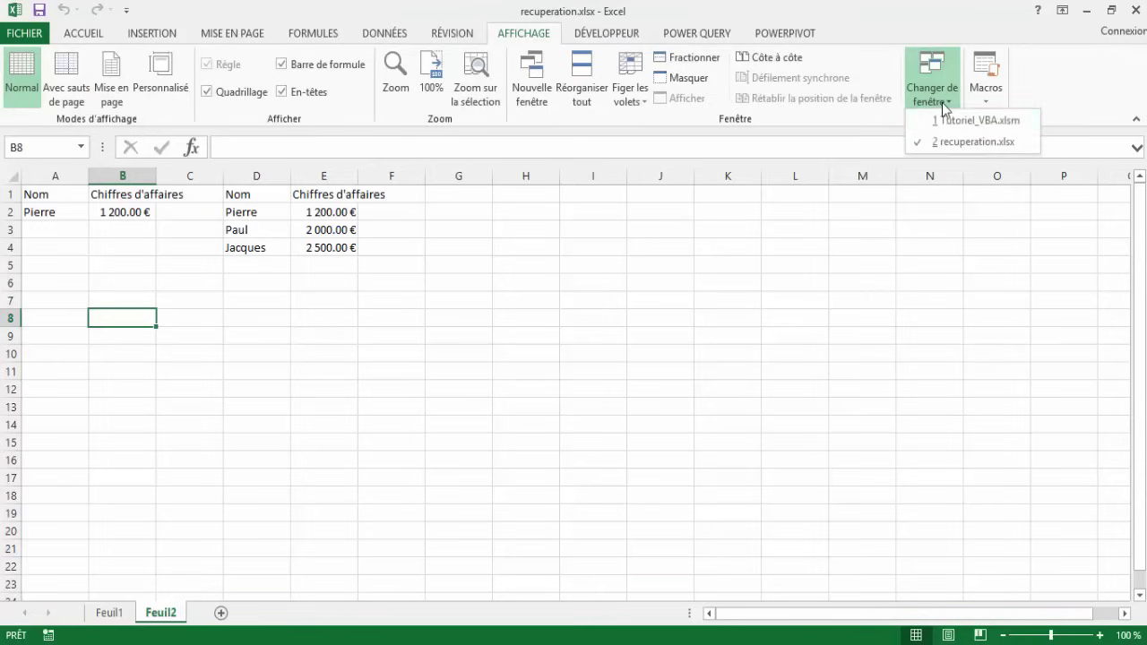
left_click(947, 120)
left_click(338, 300)
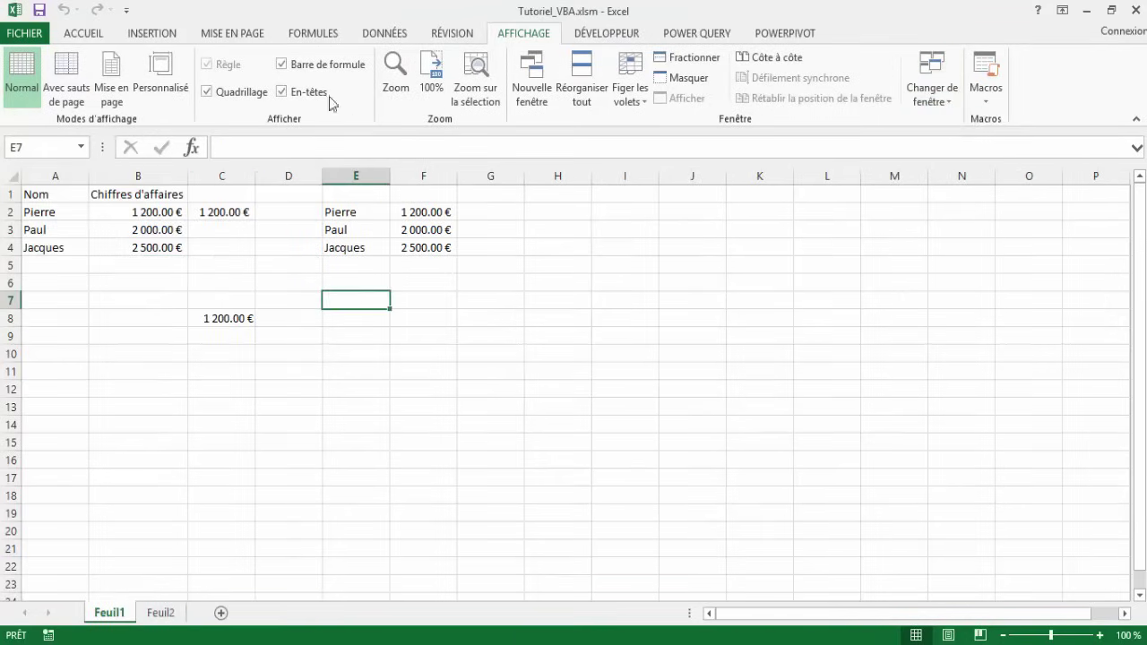
Step: Compare the code's A1:B4 copy range with the Feuil1 source table A1:B4
left_click(596, 36)
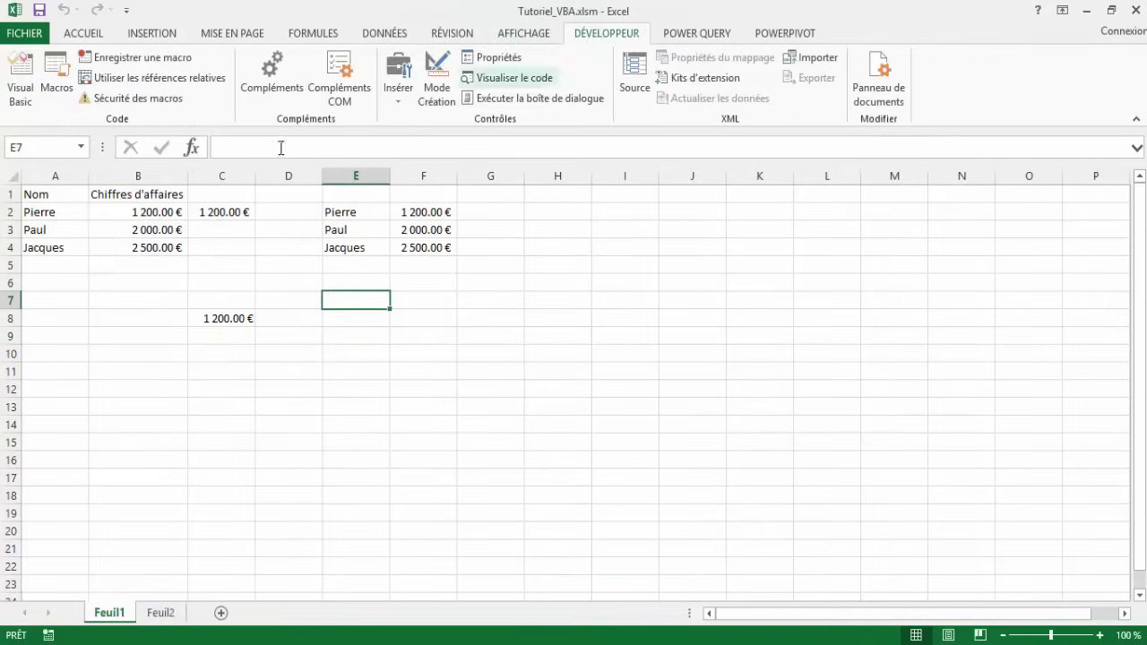
left_click(21, 76)
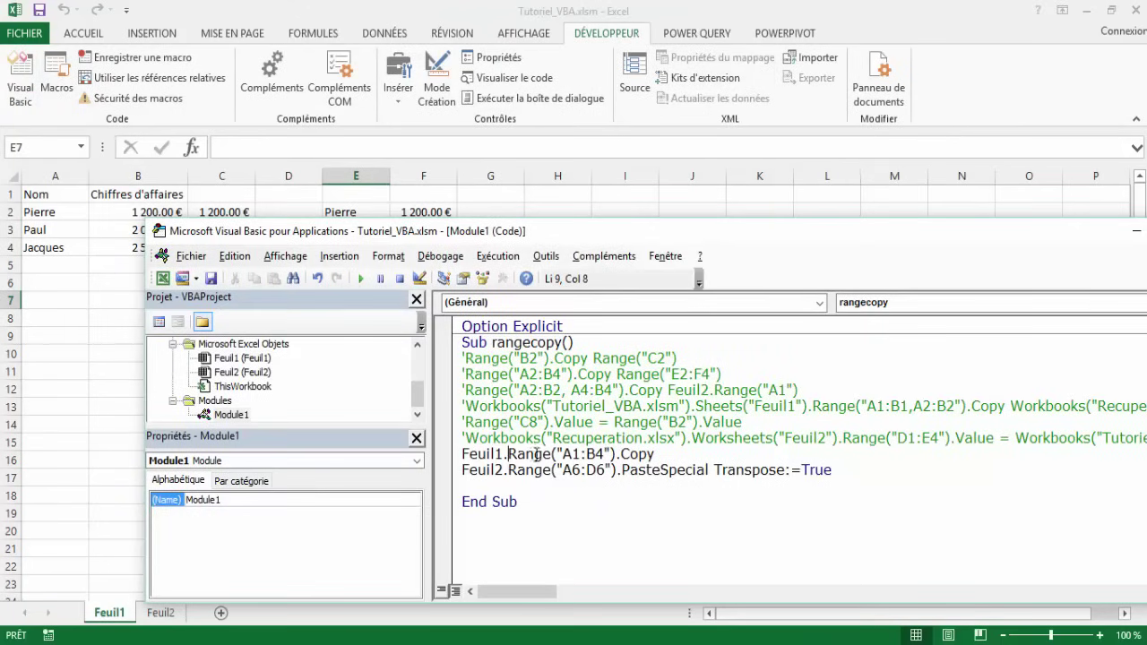
left_click_drag(624, 233, 767, 261)
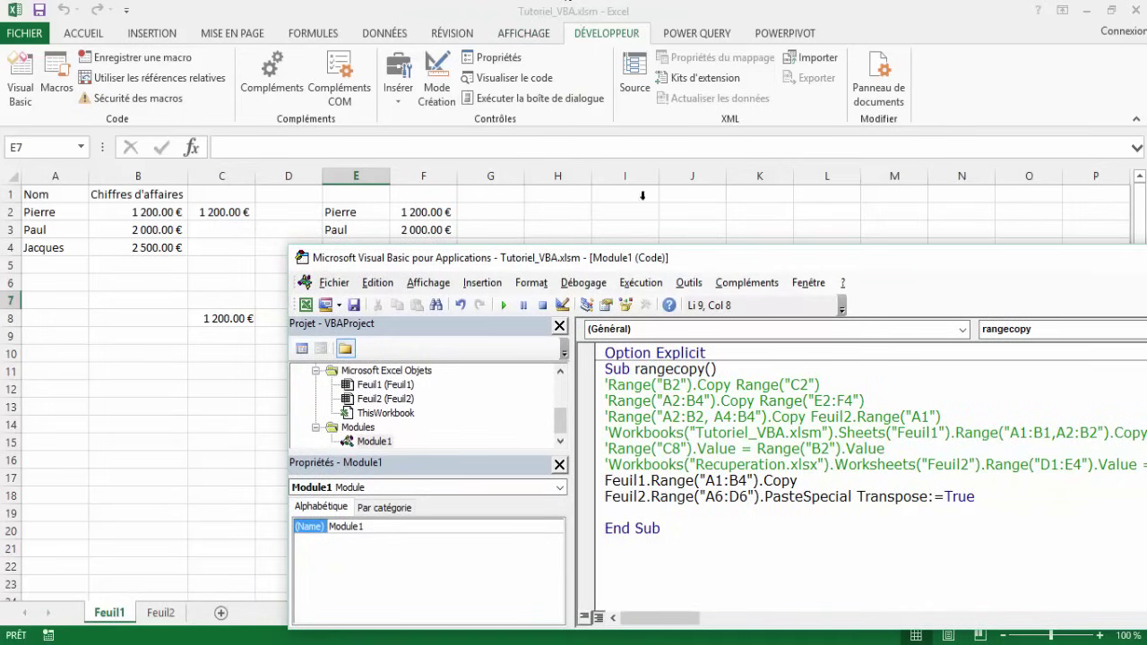
left_click_drag(707, 481, 743, 482)
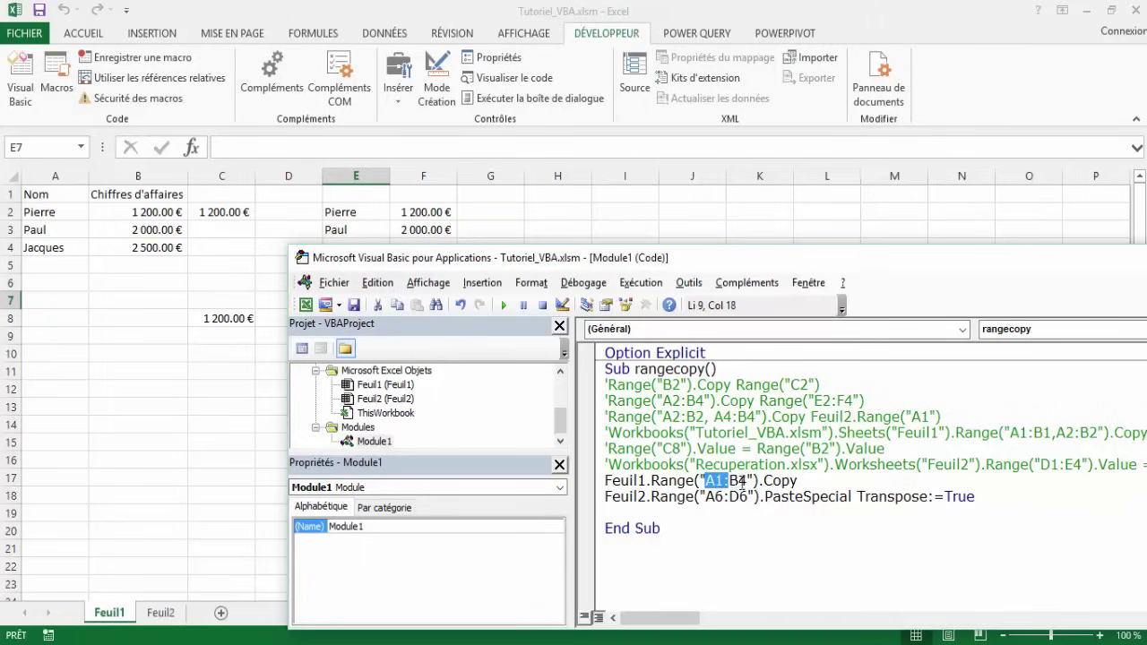
left_click(40, 195)
left_click_drag(60, 196, 135, 246)
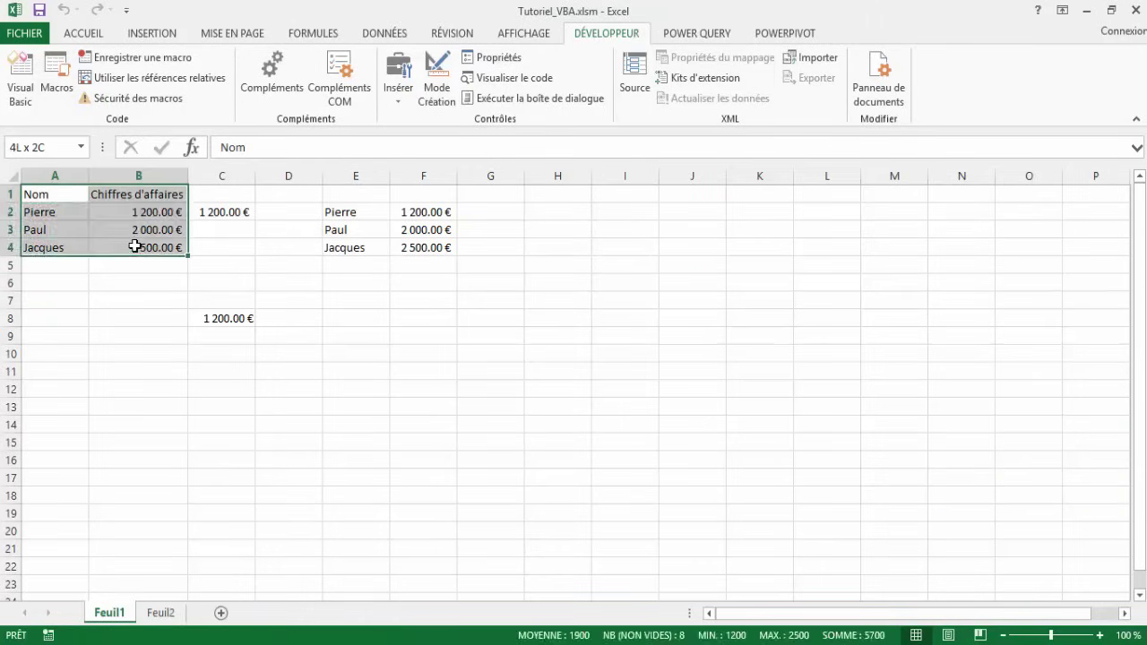
left_click(21, 81)
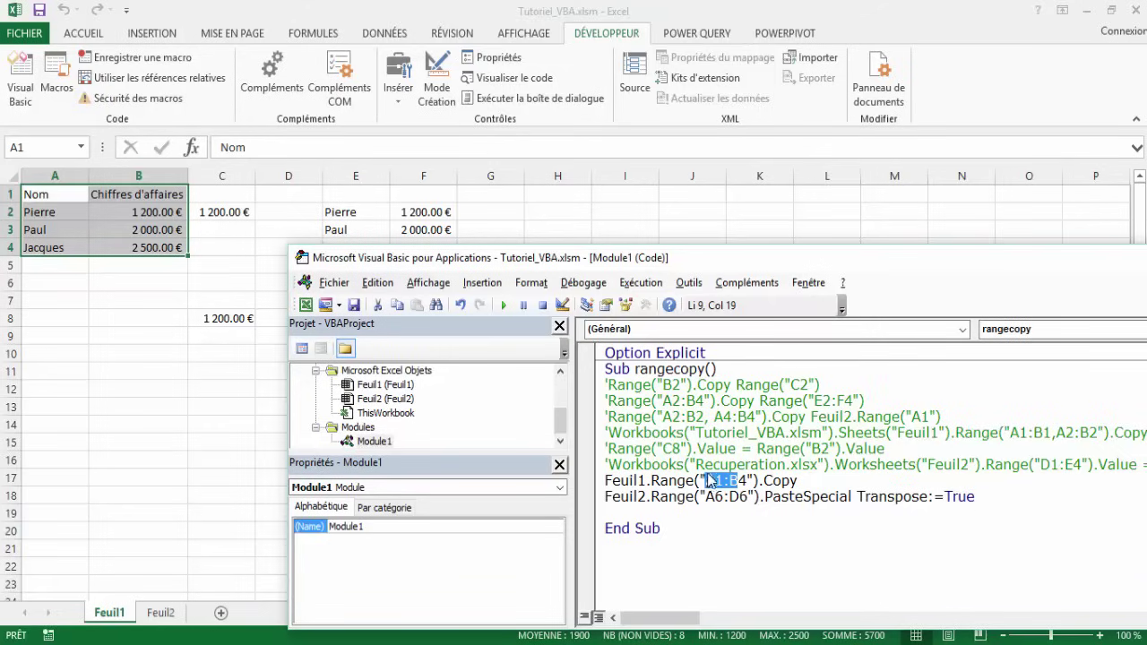
left_click(607, 485)
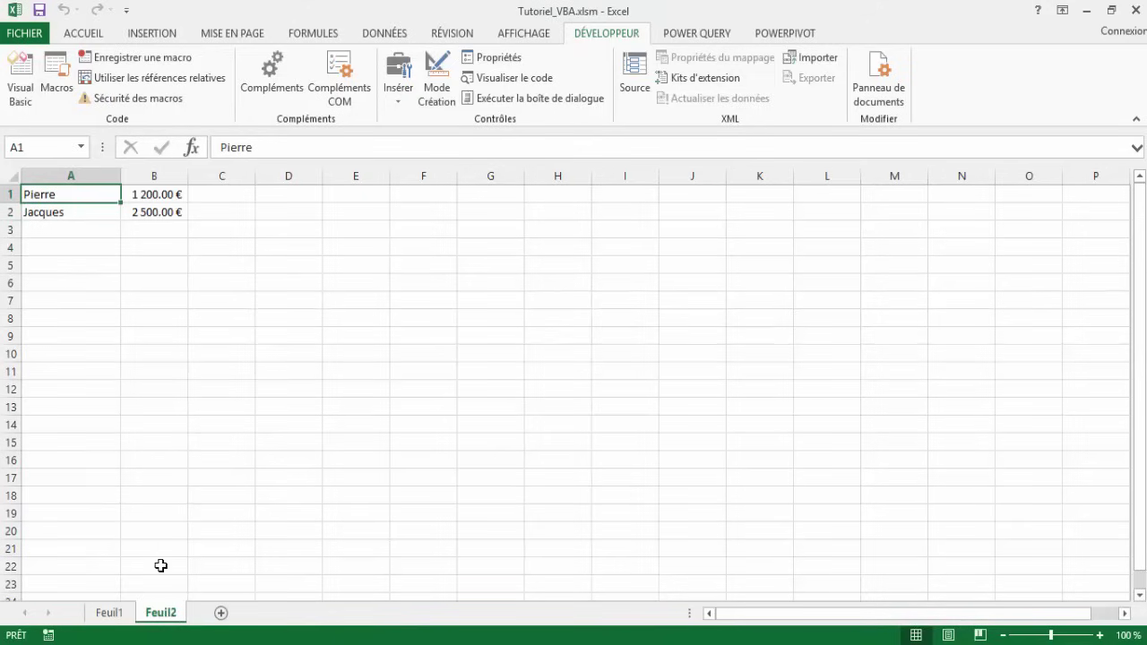
Step: From Feuil1, run the rangecopy macro in the VBA editor
left_click(109, 614)
left_click(143, 301)
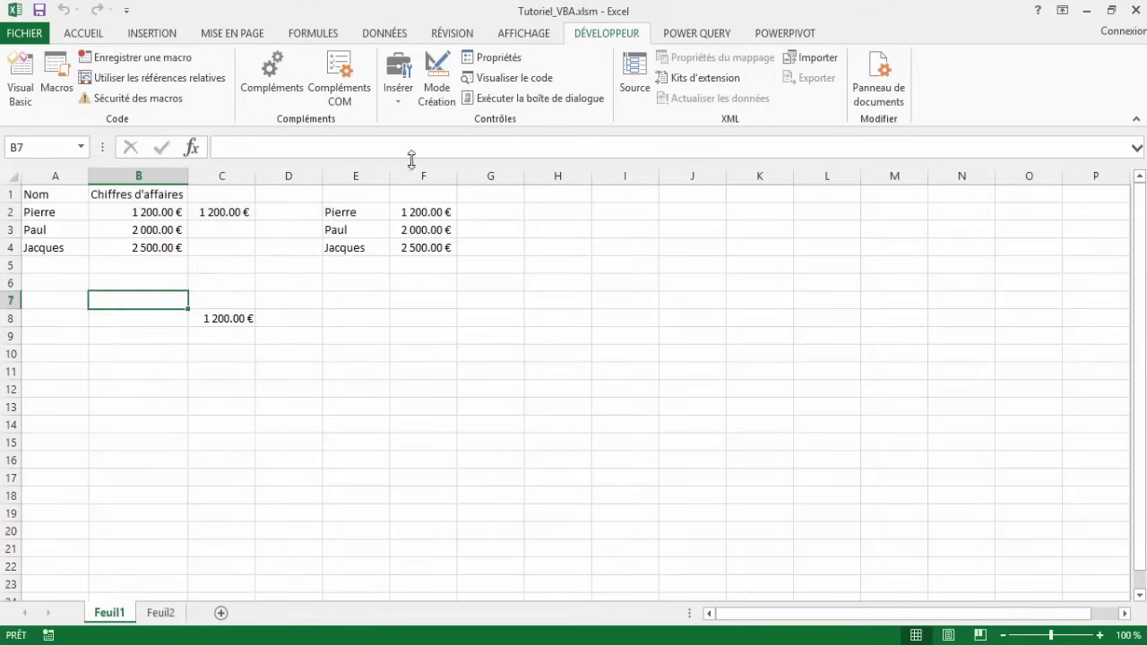
left_click(20, 80)
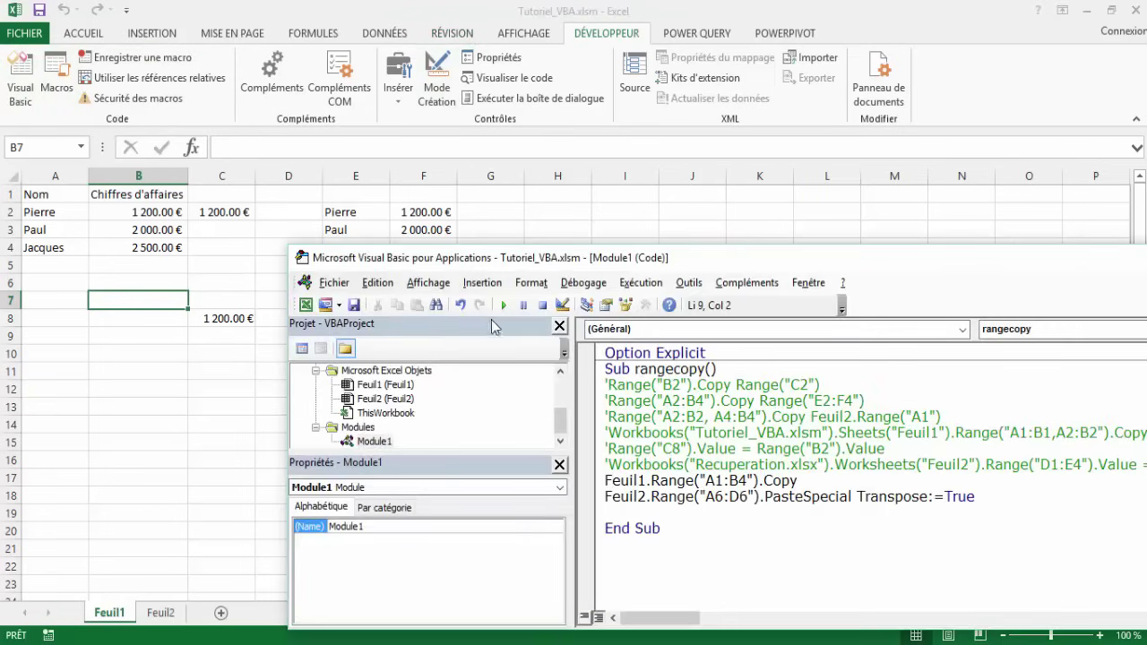
left_click(504, 309)
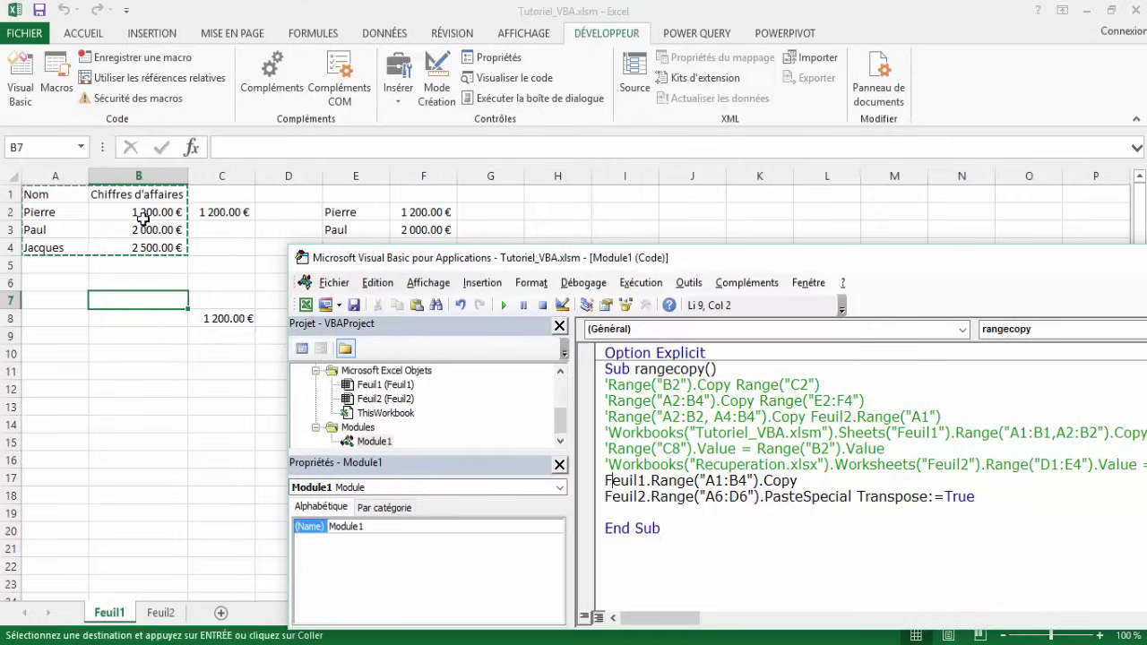
Step: Check the transposed table in Feuil2's A6:D7, with Nom and Chiffres d'affaires as row headers
left_click(117, 373)
left_click(161, 612)
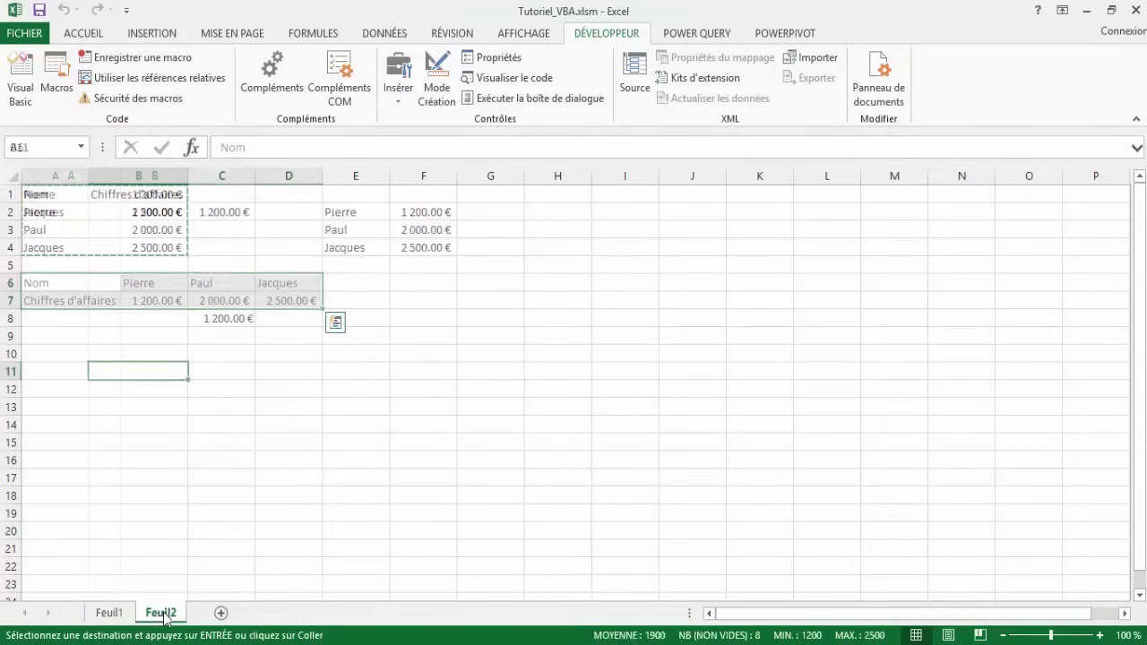
left_click(82, 301)
left_click(62, 284)
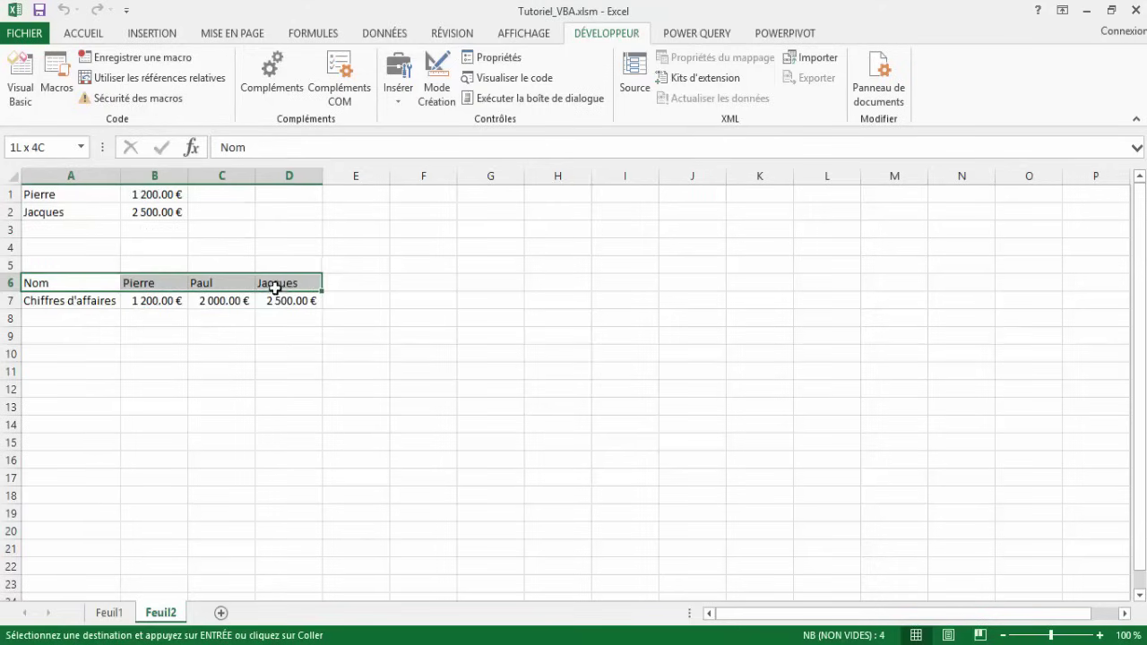
left_click_drag(62, 284, 292, 300)
left_click(195, 392)
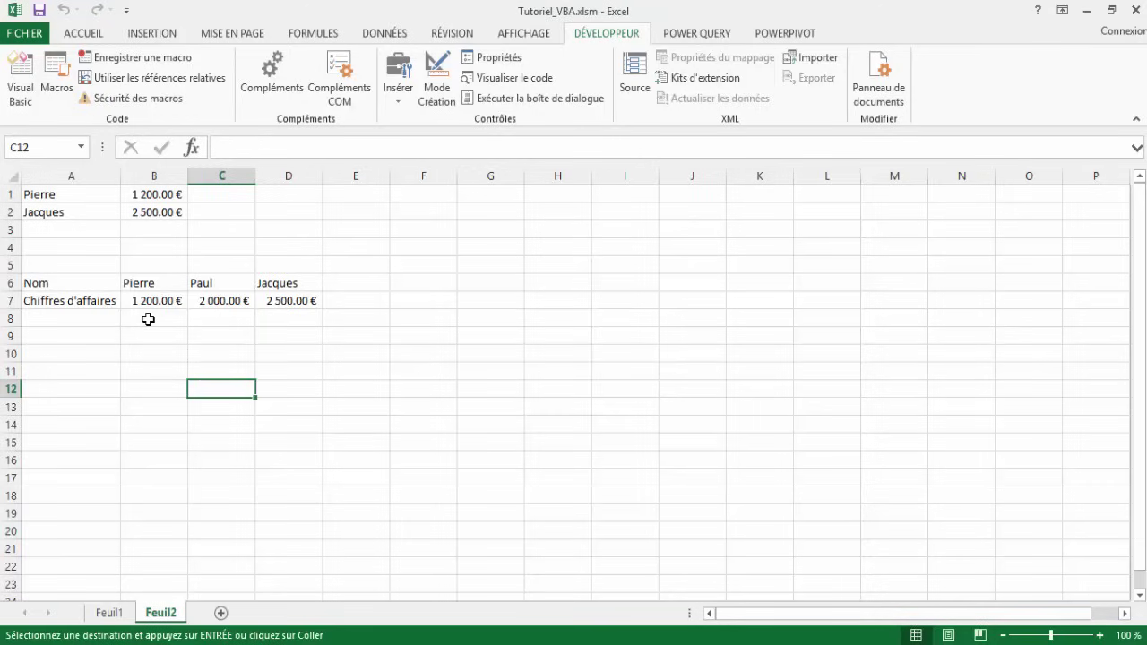
left_click(131, 351)
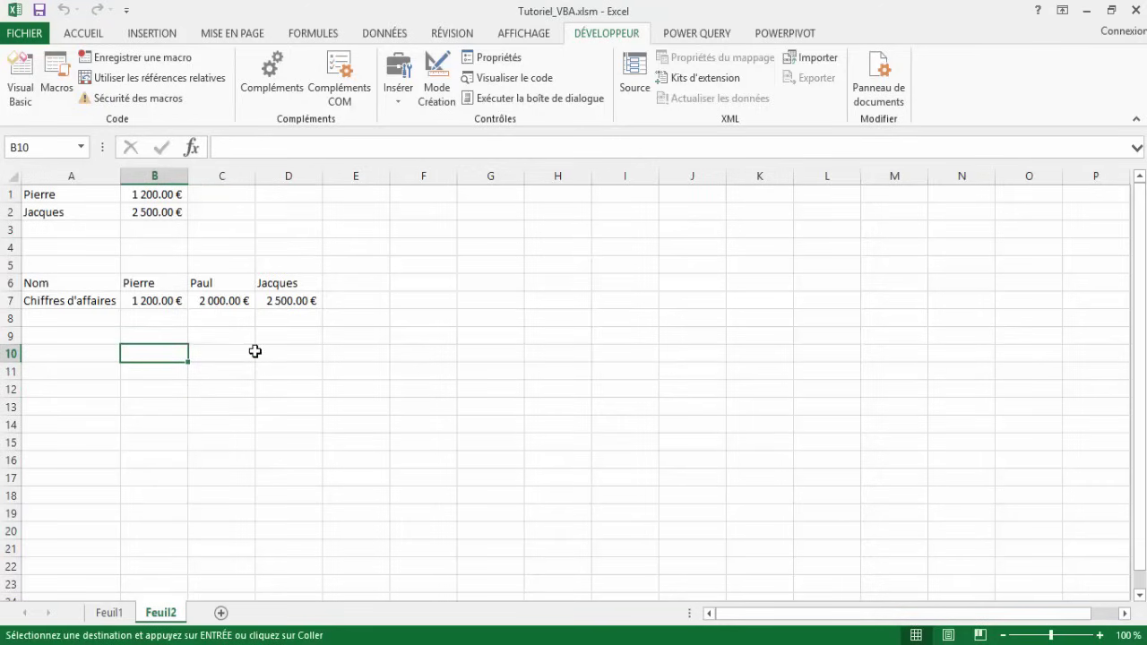